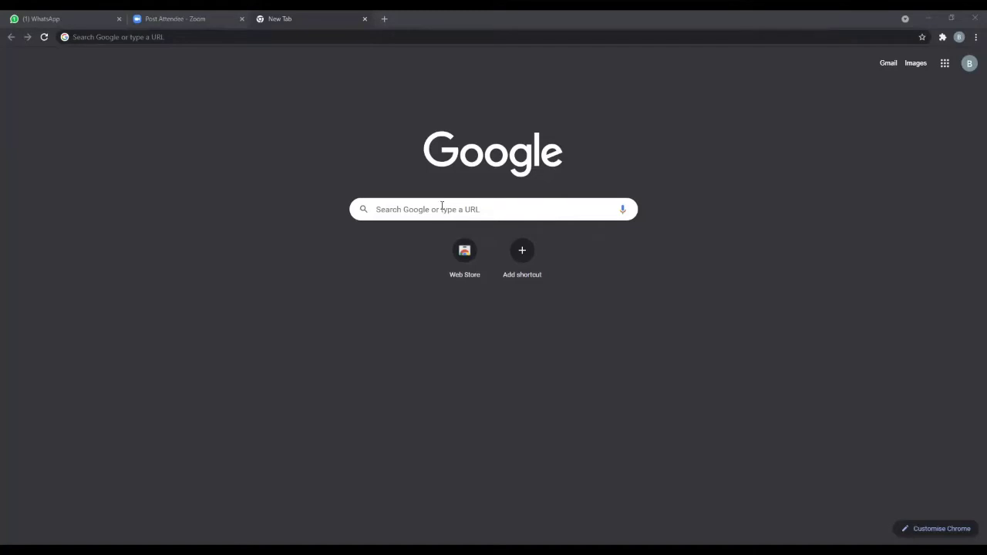
- Search Google for 'bhuvan' using the plain 'bhuvan' suggestion
left_click(435, 209)
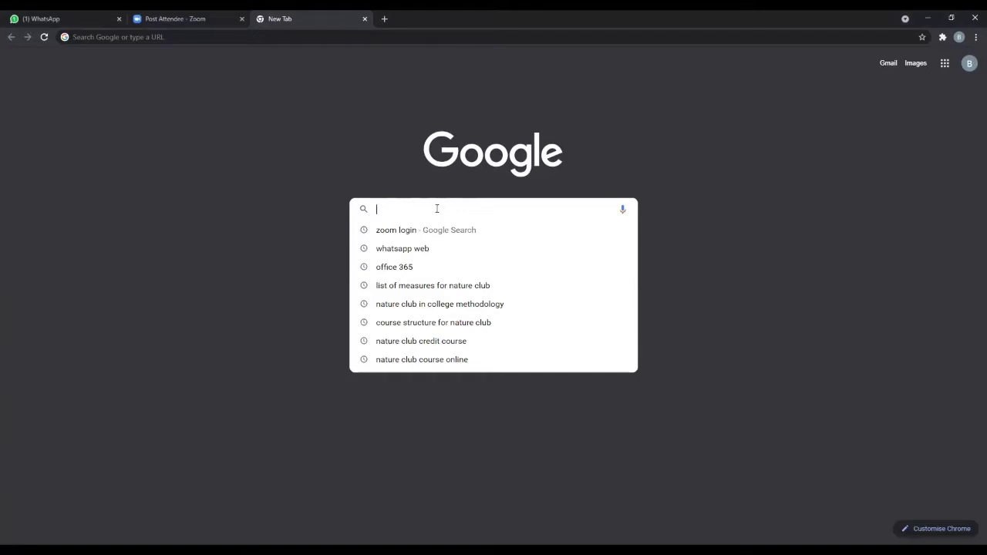
type("bhuvan")
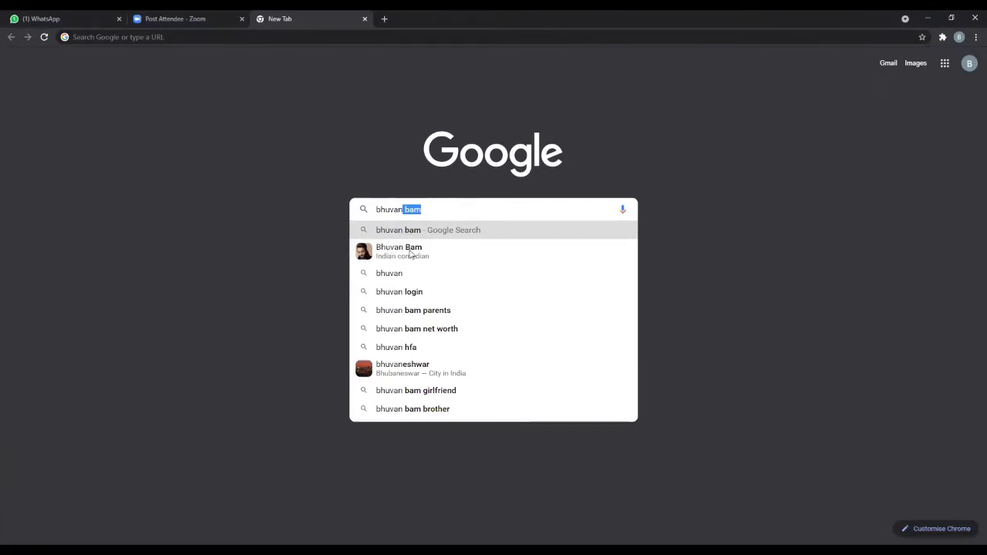
left_click(397, 279)
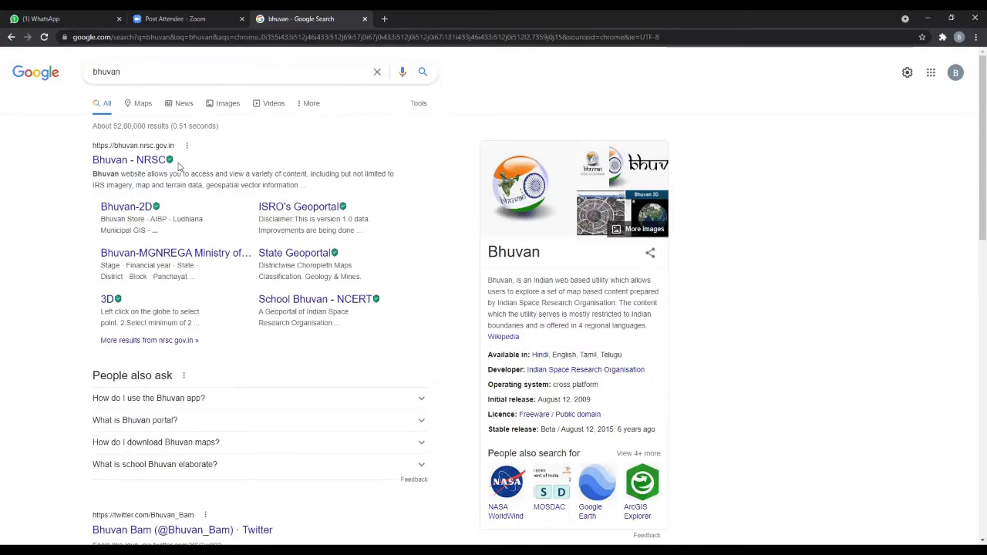
- Open the Bhuvan - NRSC result and scroll down its home page
left_click(121, 161)
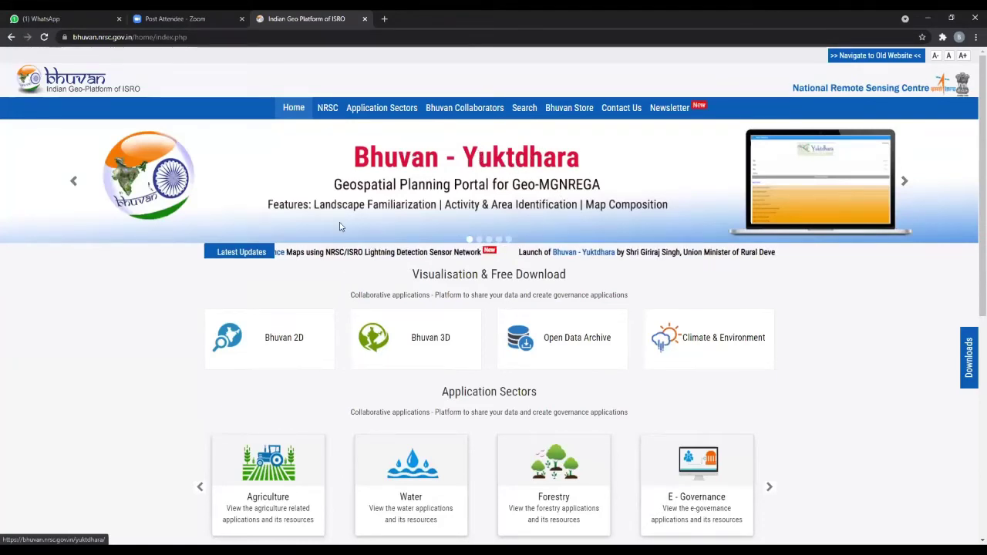
scroll(529, 360, "down", 1)
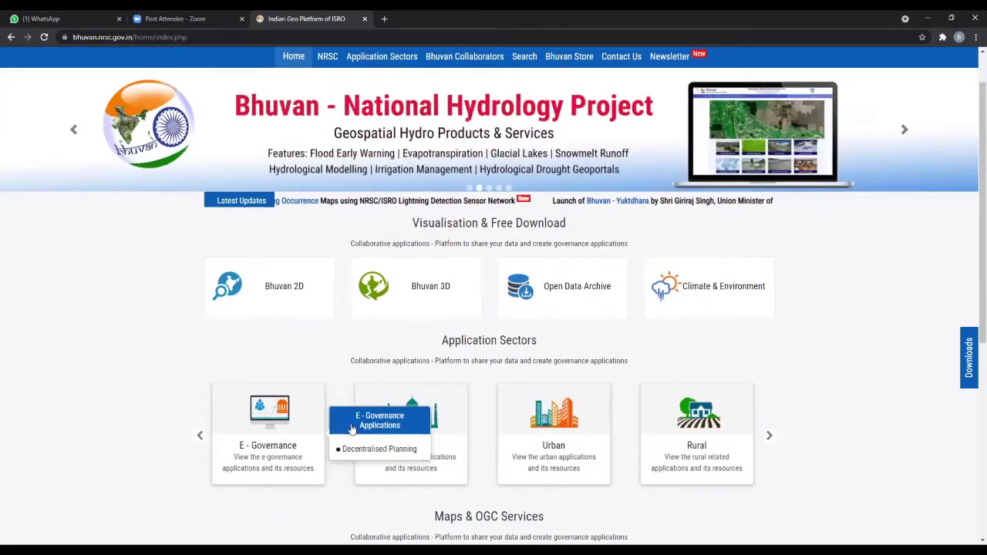
- Look over the Application Sectors cards and open the Open Data Archive tile
mouse_move(511, 411)
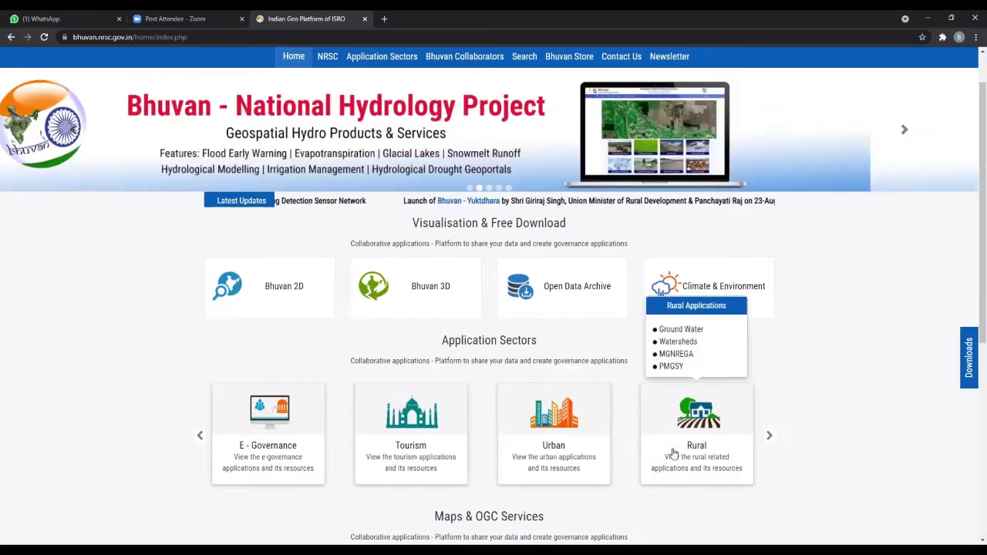
mouse_move(362, 438)
mouse_move(703, 415)
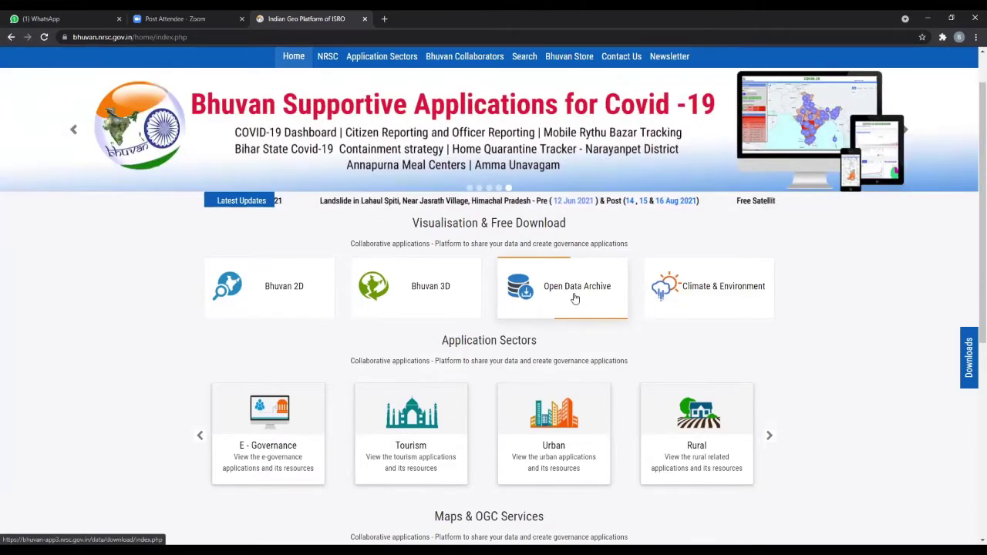
left_click(575, 299)
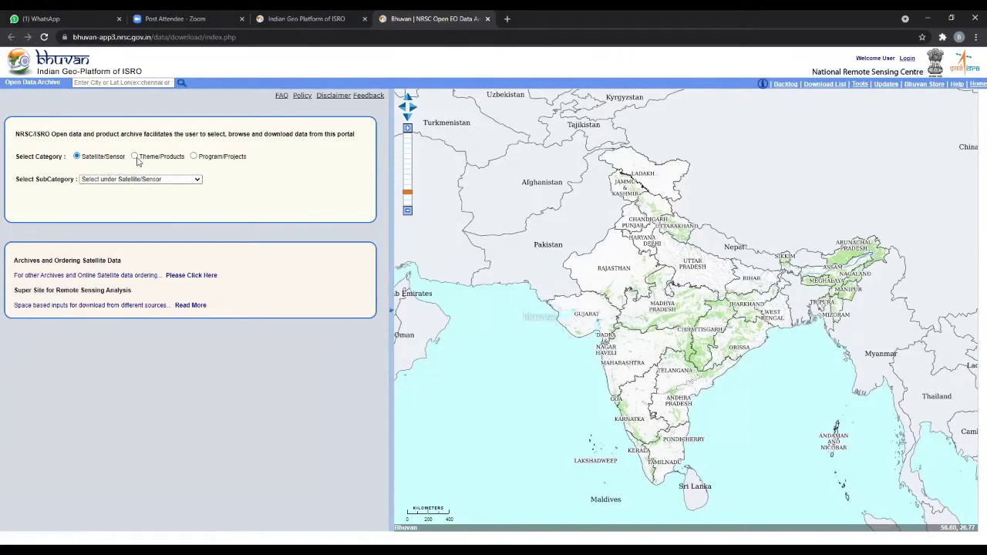
left_click(136, 157)
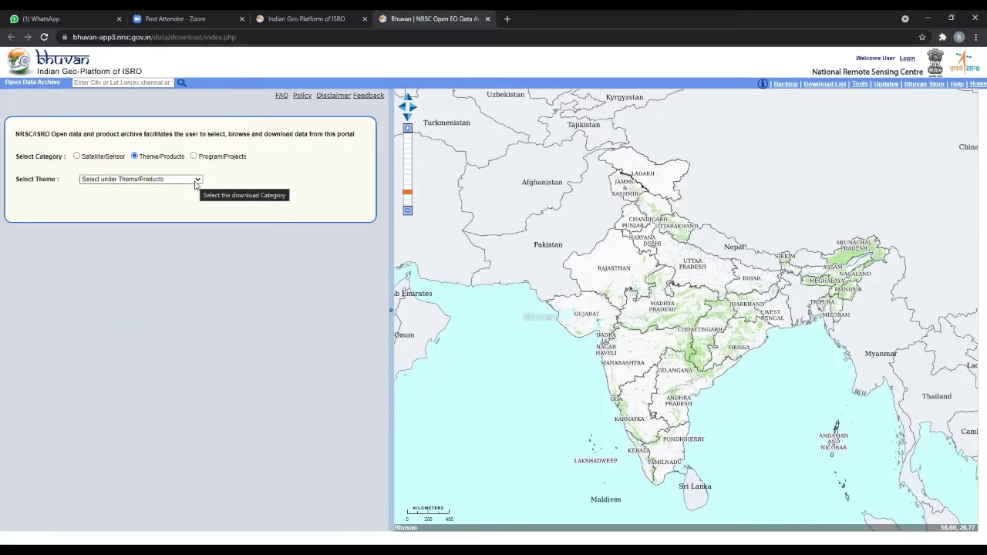
left_click(195, 181)
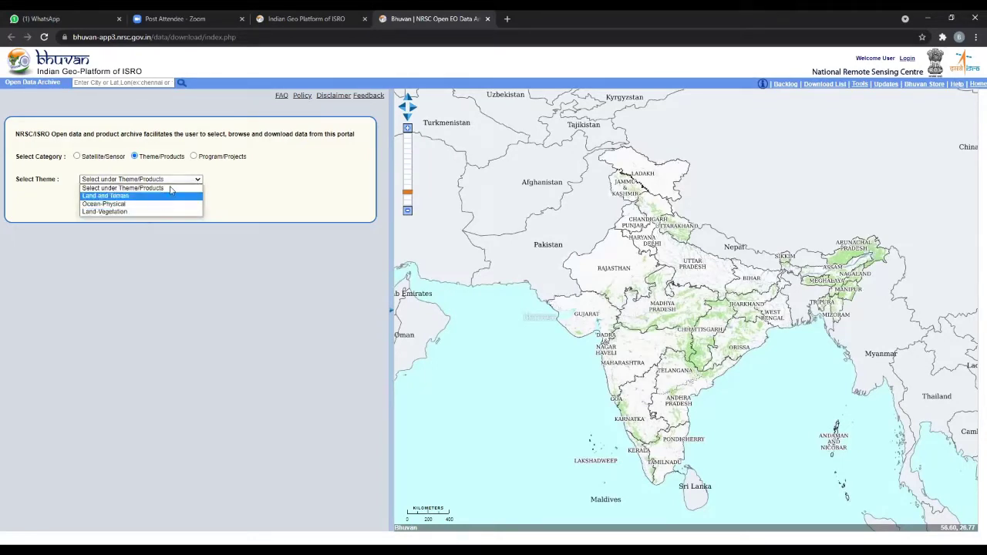
left_click(193, 155)
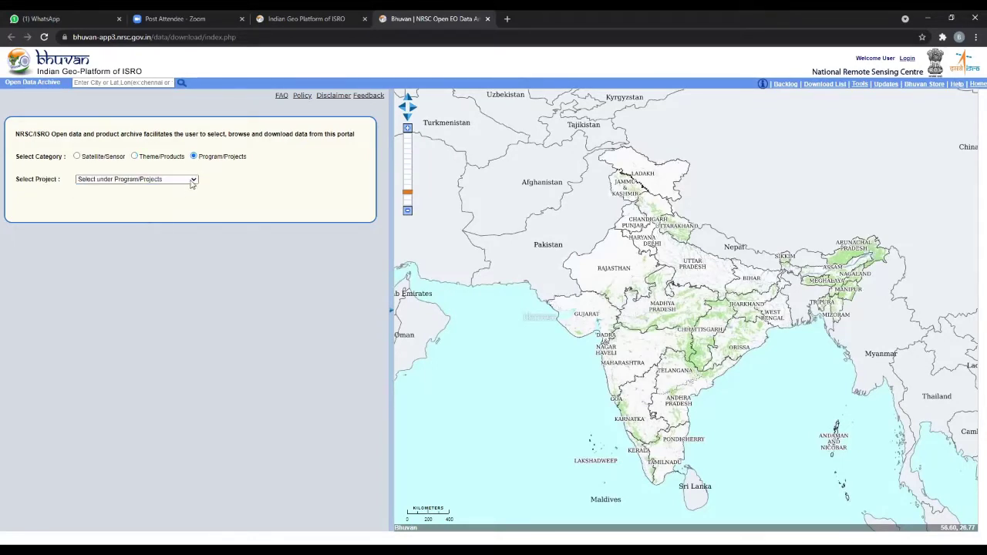
left_click(192, 180)
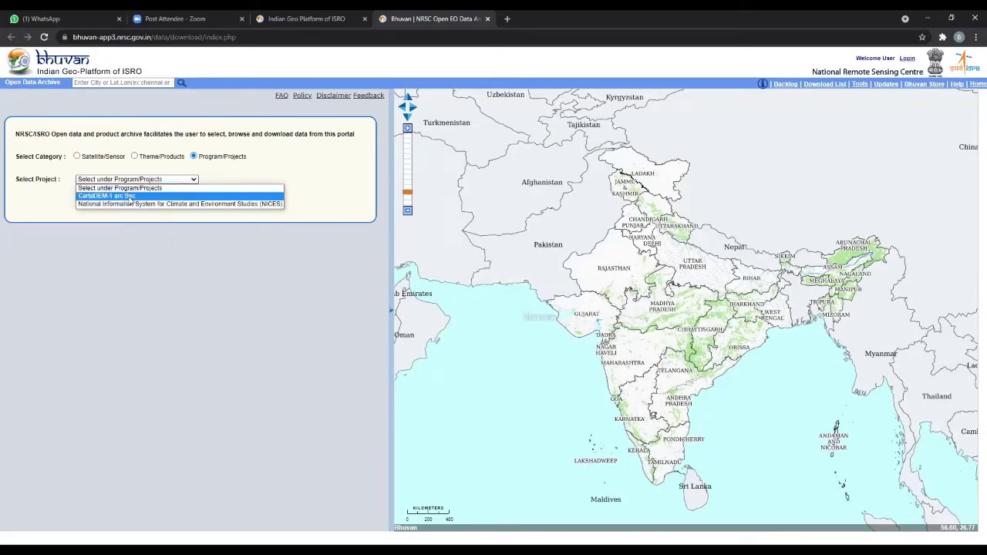
left_click(129, 199)
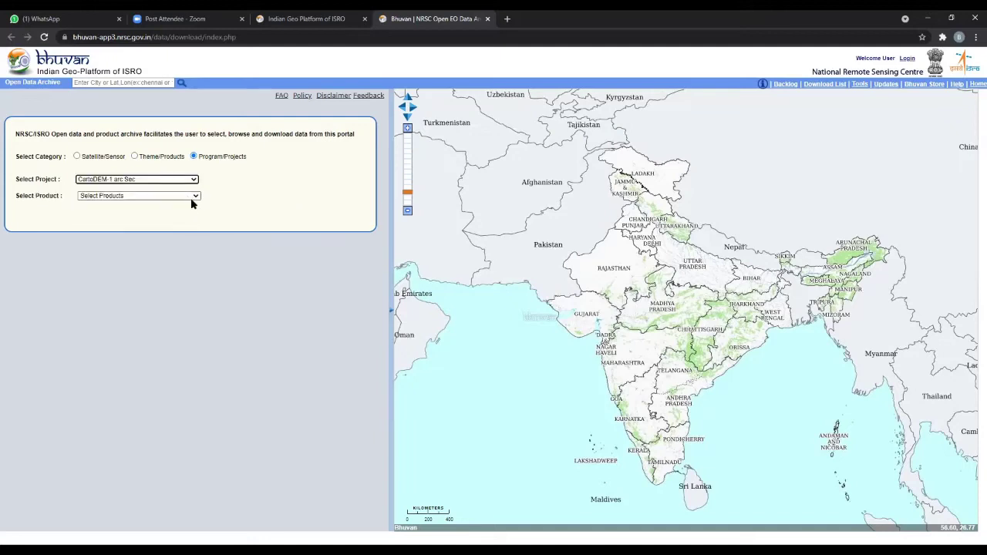
left_click(192, 197)
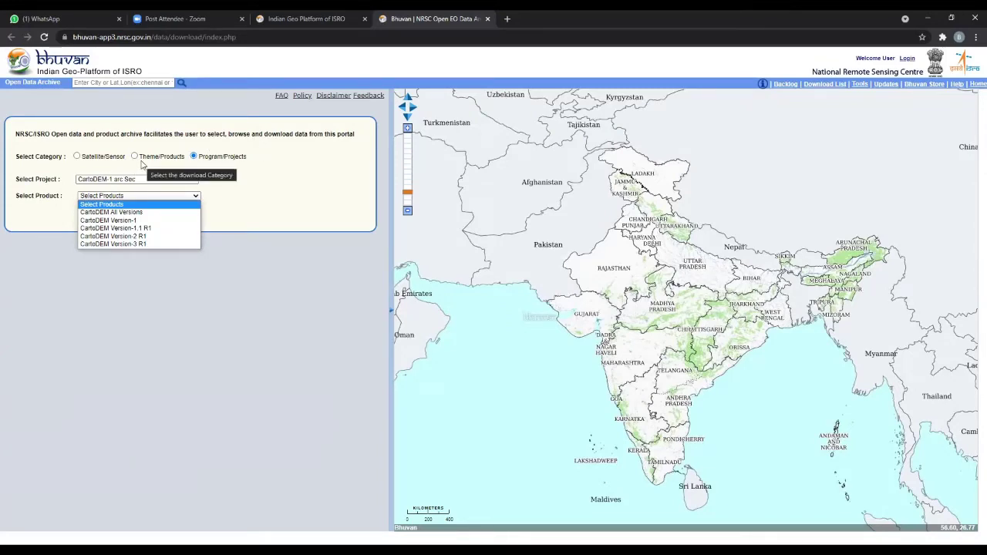
left_click(77, 157)
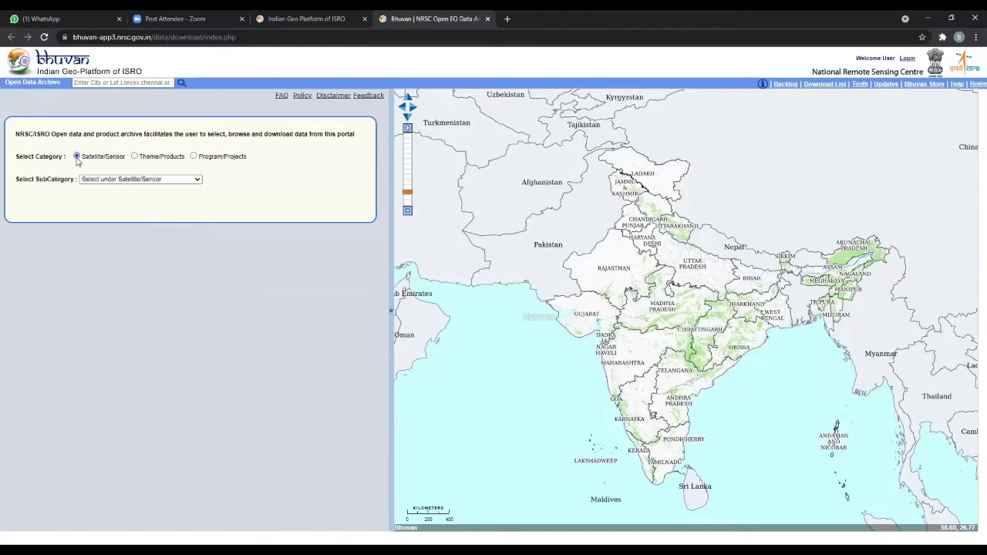
- Choose Cartosat-1 as the subcategory and list the CartoDEM product versions
left_click(182, 180)
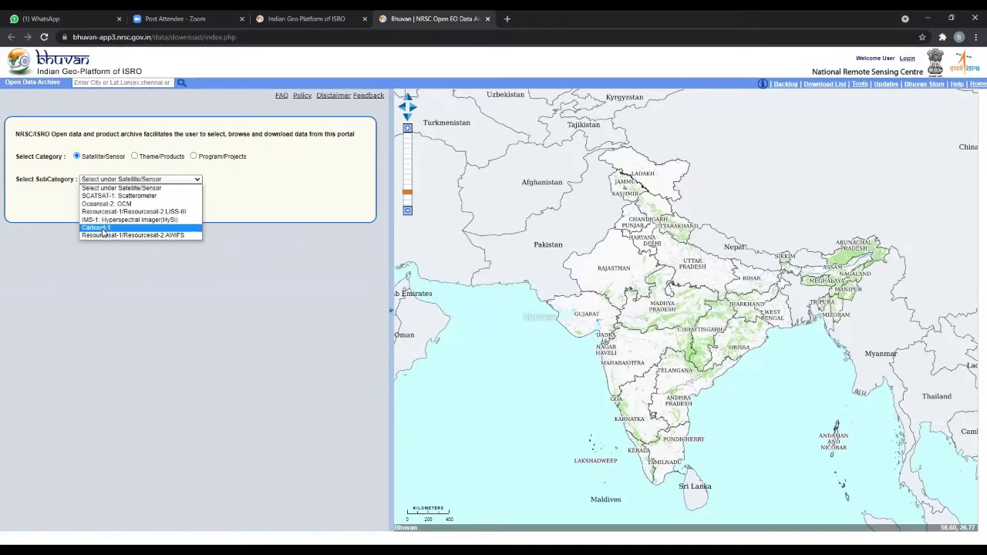
left_click(103, 229)
left_click(177, 198)
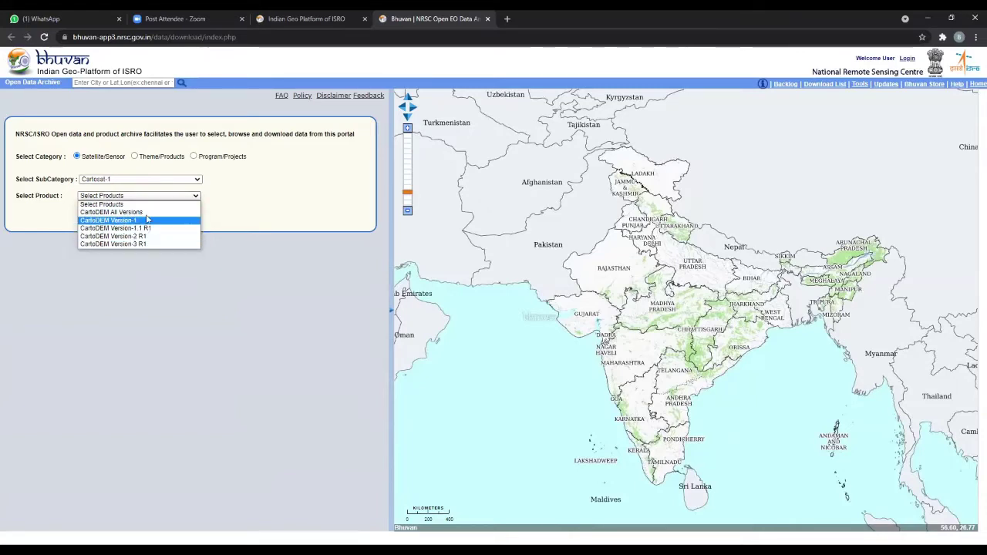
- Select CartoDEM Version-3 R1 as the Cartosat-1 product
left_click(262, 214)
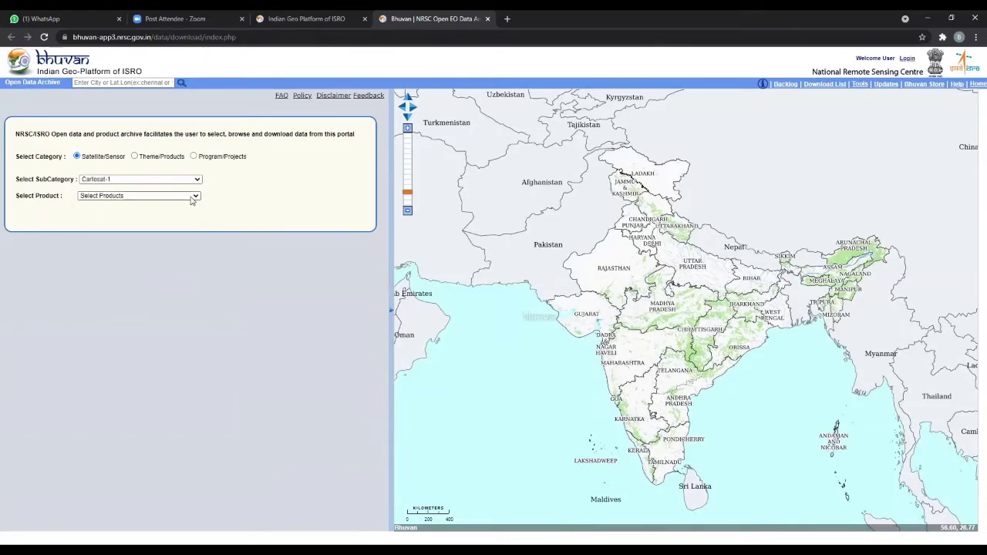
left_click(193, 196)
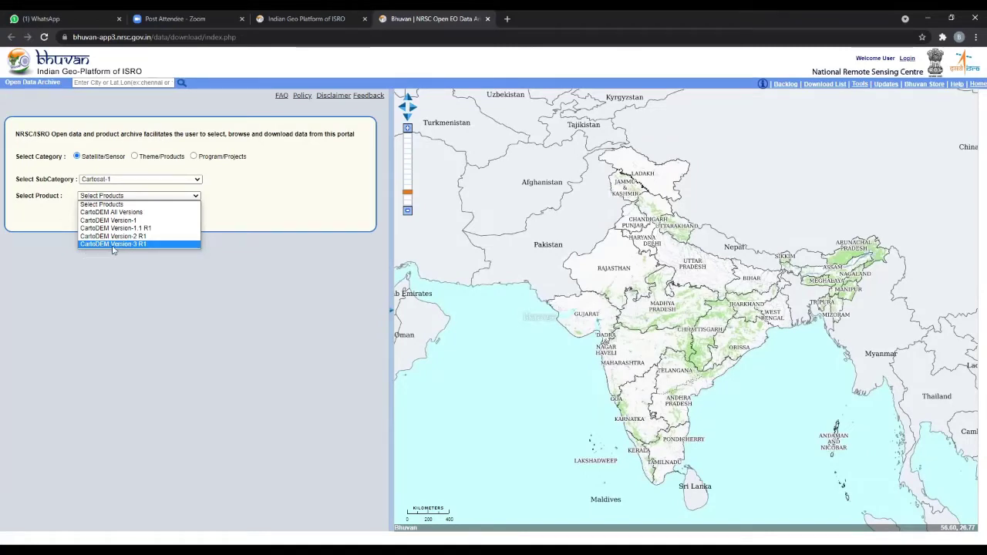
left_click(112, 245)
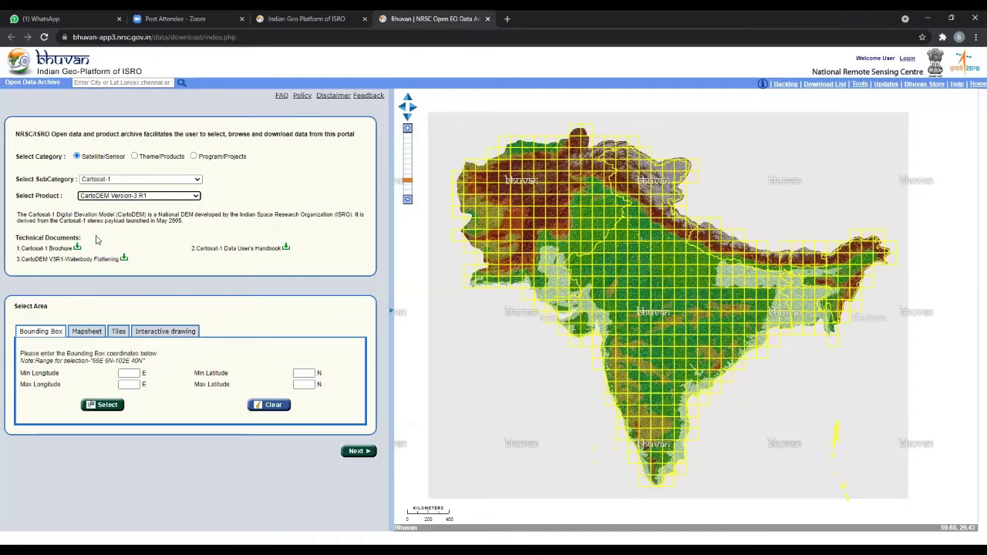
- Reopen the CartoDEM version list, leaving Version-3 R1 selected
left_click(198, 197)
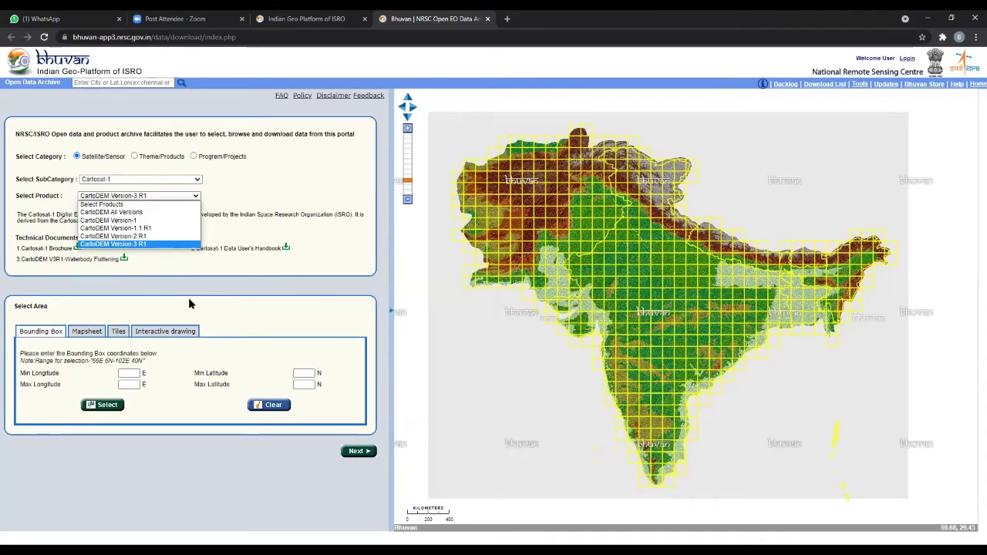
- Keep Cartosat-1 as the subcategory and pick CartoDEM Version-3 R1 again
left_click(108, 178)
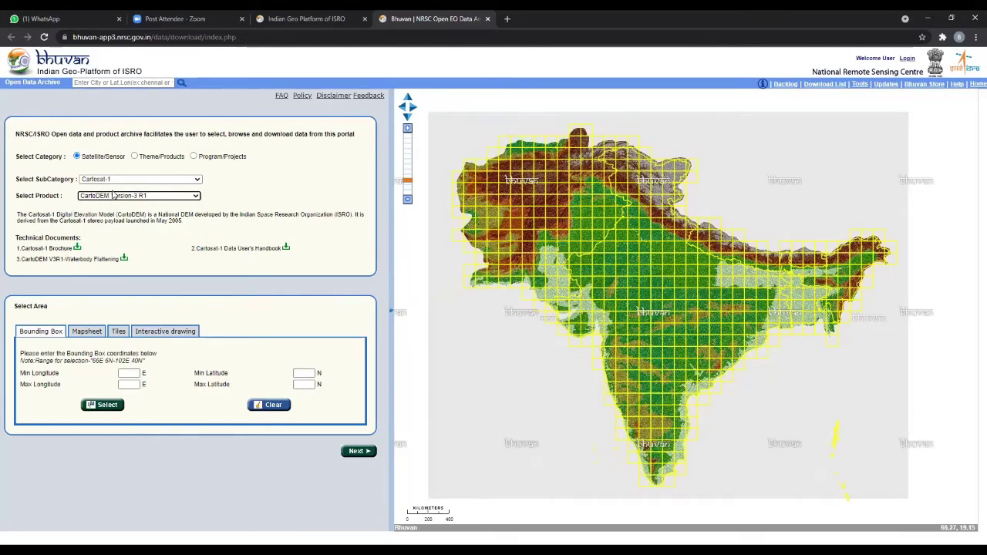
left_click(195, 182)
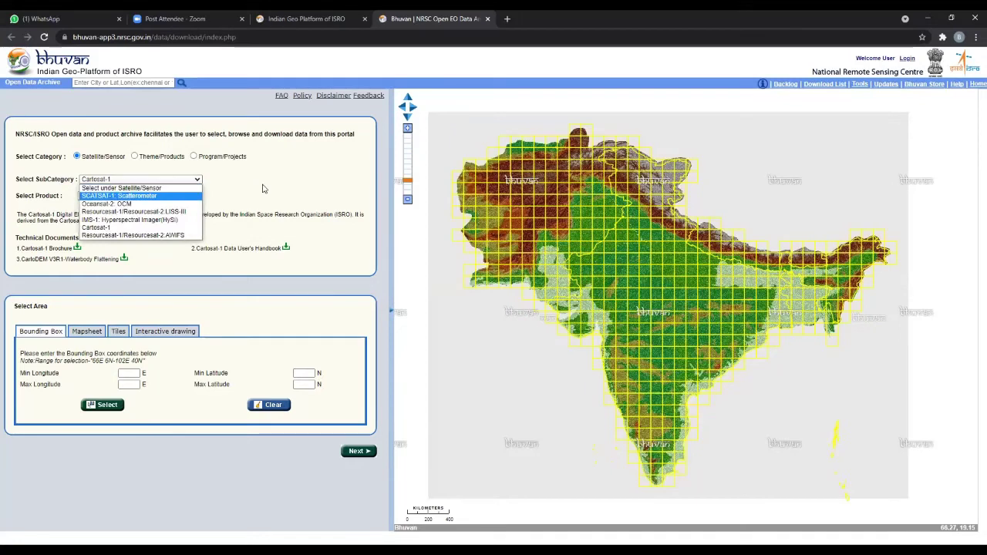
left_click(236, 193)
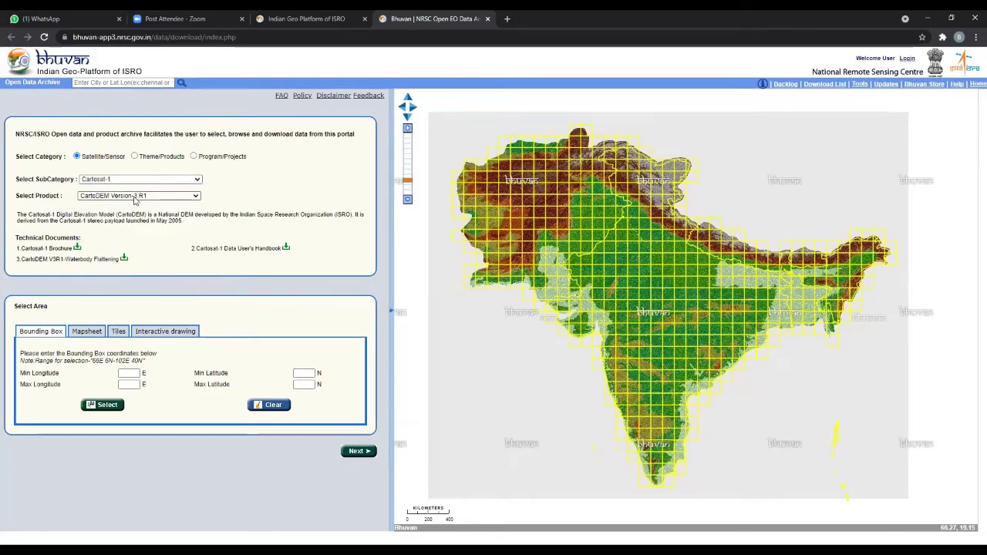
left_click(134, 198)
left_click(153, 245)
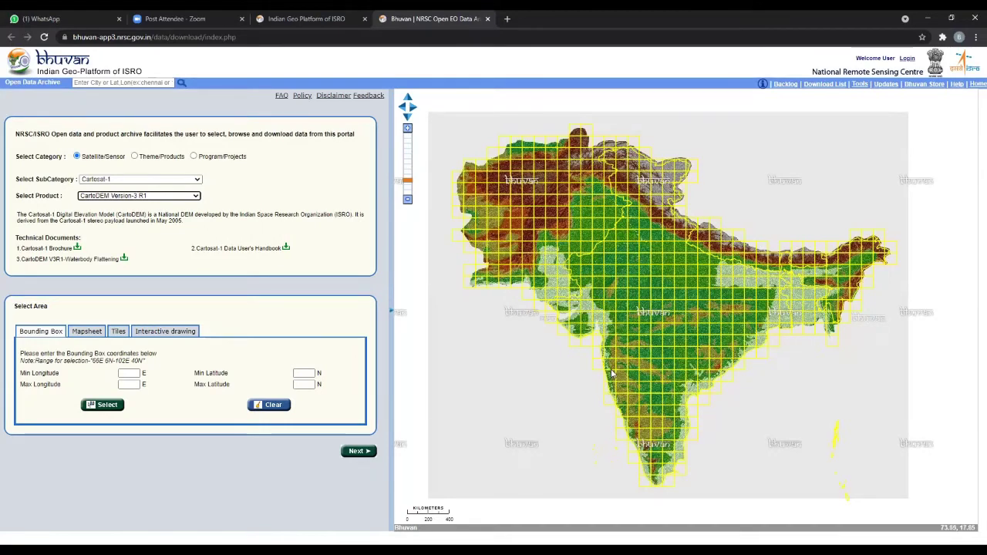
- Zoom the CartoDEM tile map in toward India's western coast
scroll(623, 356, "up", 6)
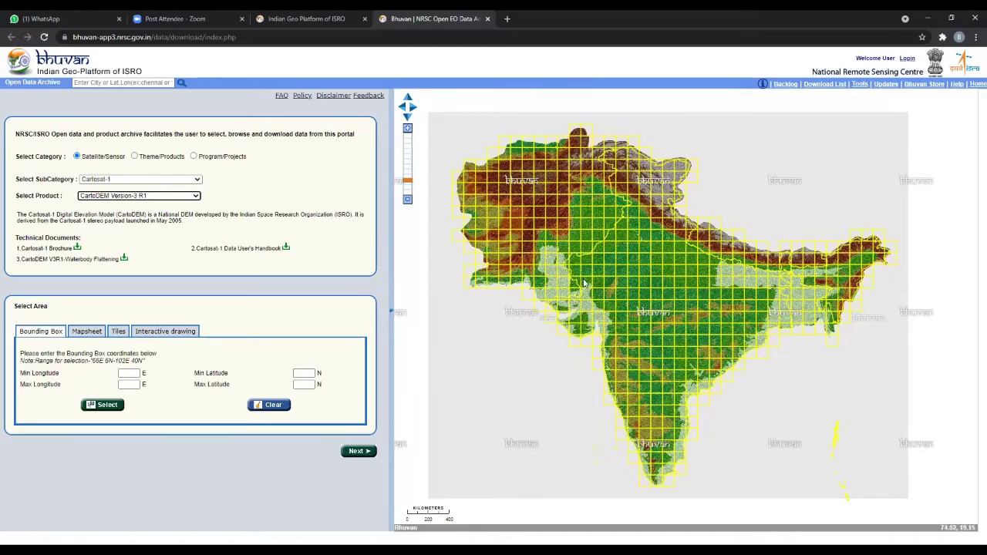
scroll(688, 334, "down", 2)
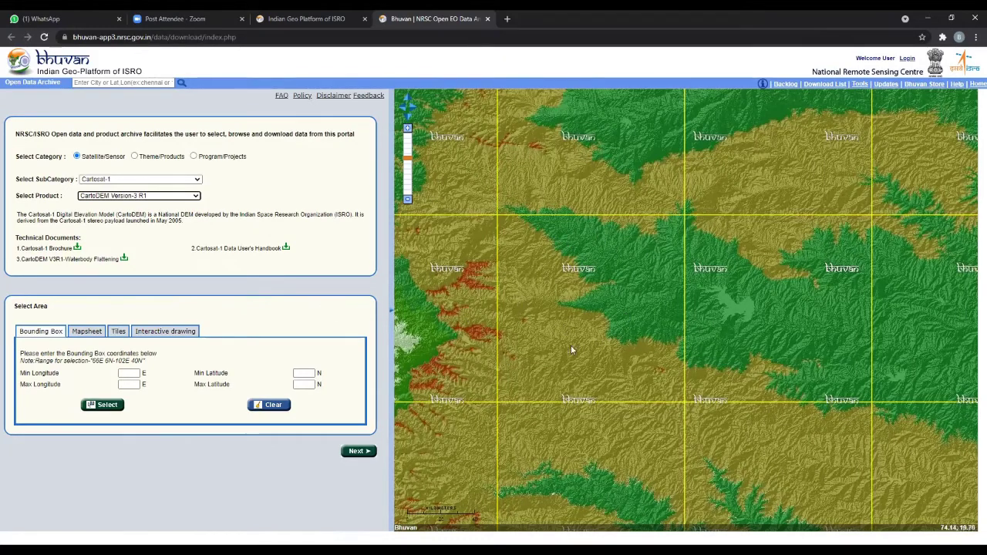
scroll(575, 216, "down", 2)
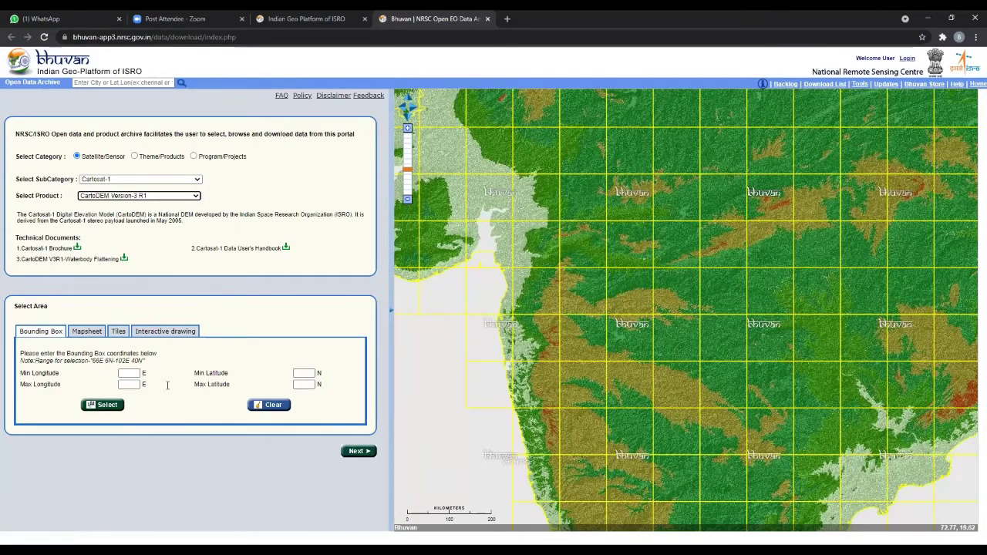
- Enter bounding-box longitudes 74–75 and latitudes 15–19
left_click(127, 376)
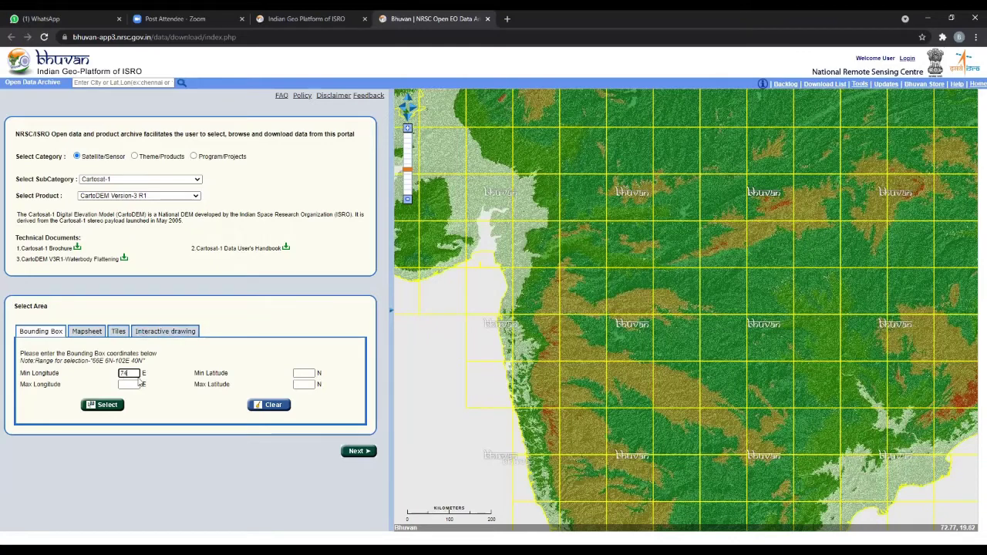
left_click(133, 384)
type("7")
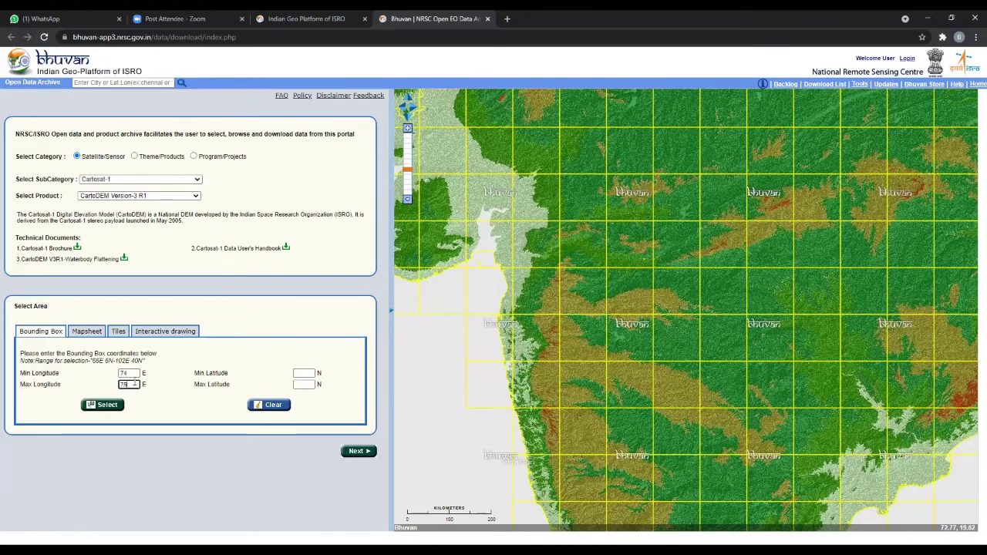
type("5")
left_click(299, 373)
type("1")
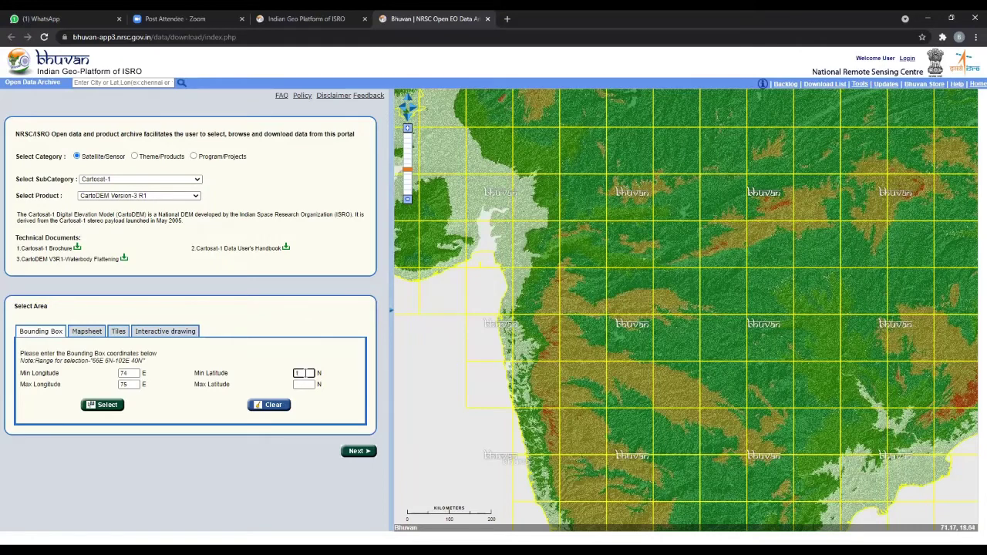
type("5")
left_click(307, 384)
type("19")
- Correct the minimum latitude from 15 to 18
left_click(304, 374)
key("BackSpace")
type("8")
left_click(124, 373)
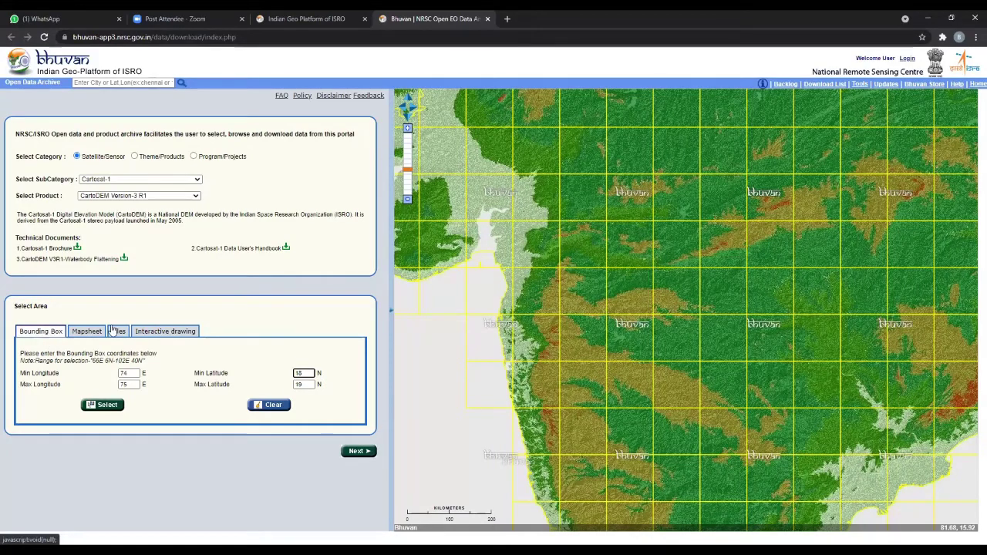
left_click(175, 335)
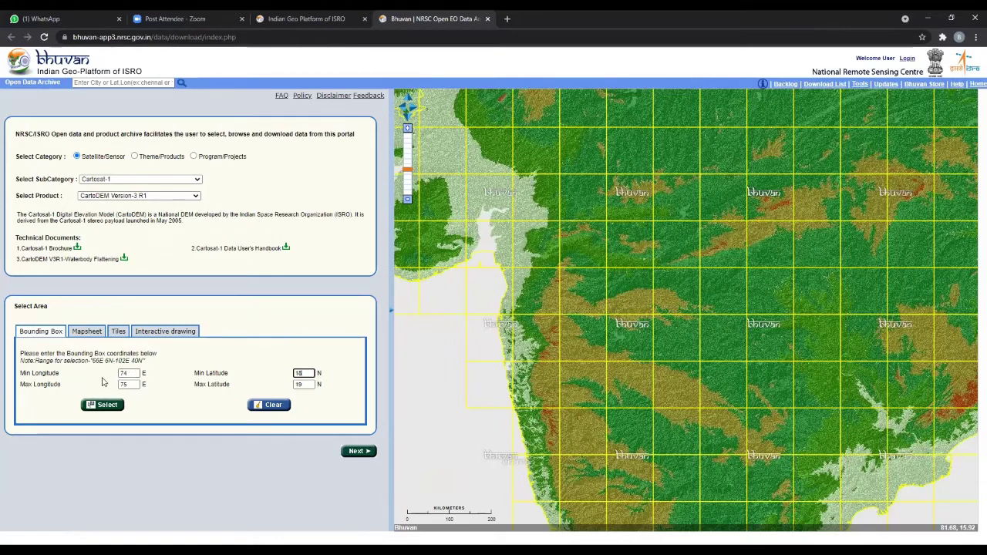
- Apply the 74–75 E, 18–19 N bounding box and zoom to the outlined tile
left_click(108, 407)
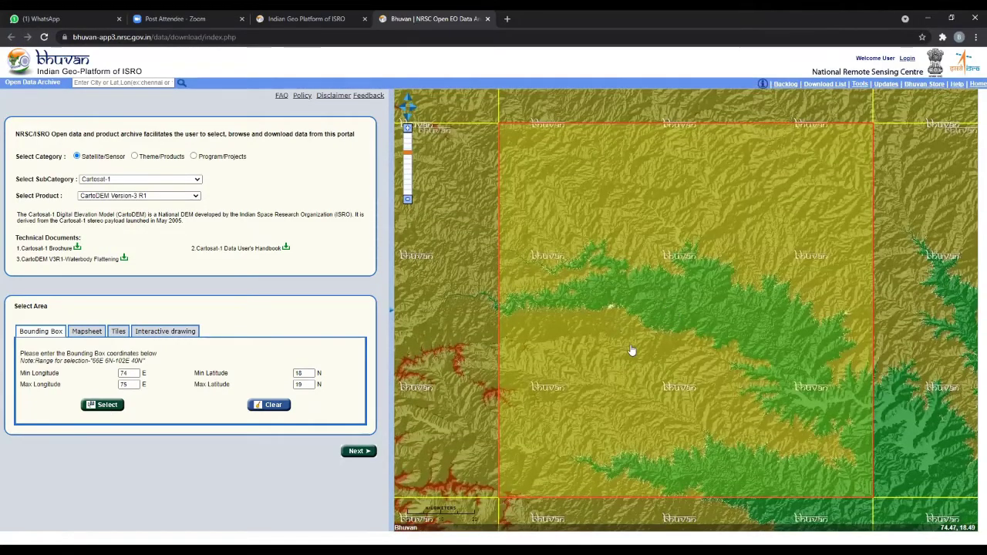
scroll(631, 350, "down", 4)
left_click(100, 406)
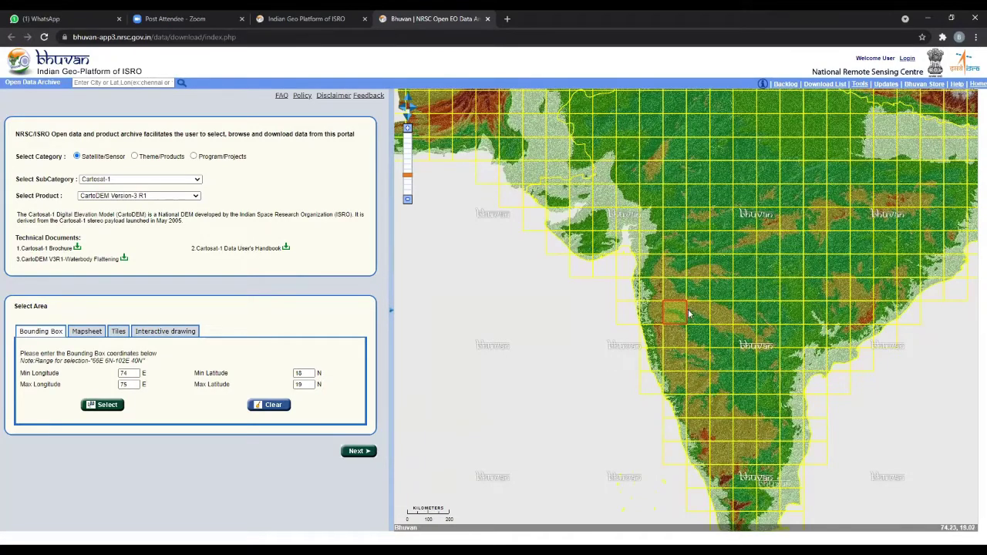
scroll(693, 328, "up", 2)
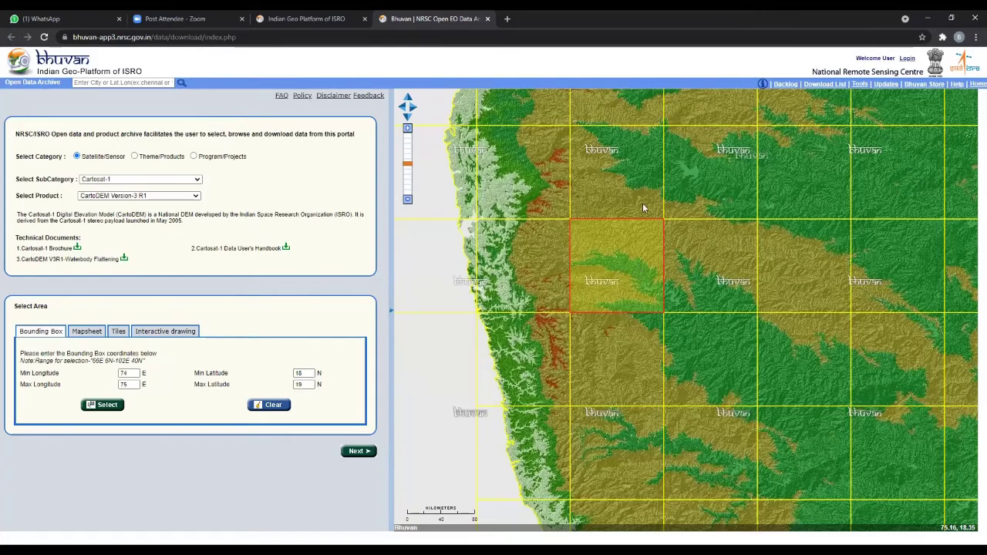
- Clear the marked tile and switch the area selection to Mapsheet (toposheet number)
left_click(273, 404)
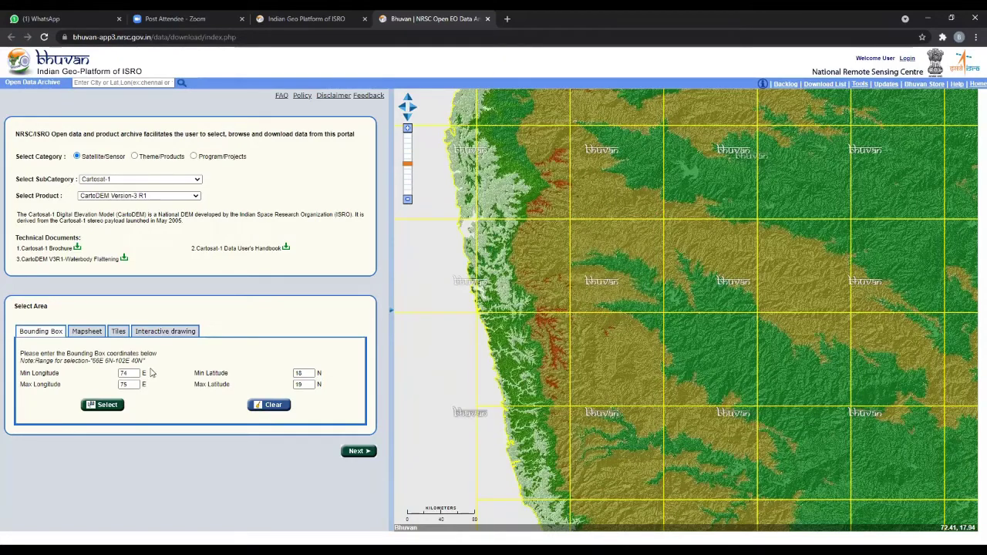
left_click(86, 333)
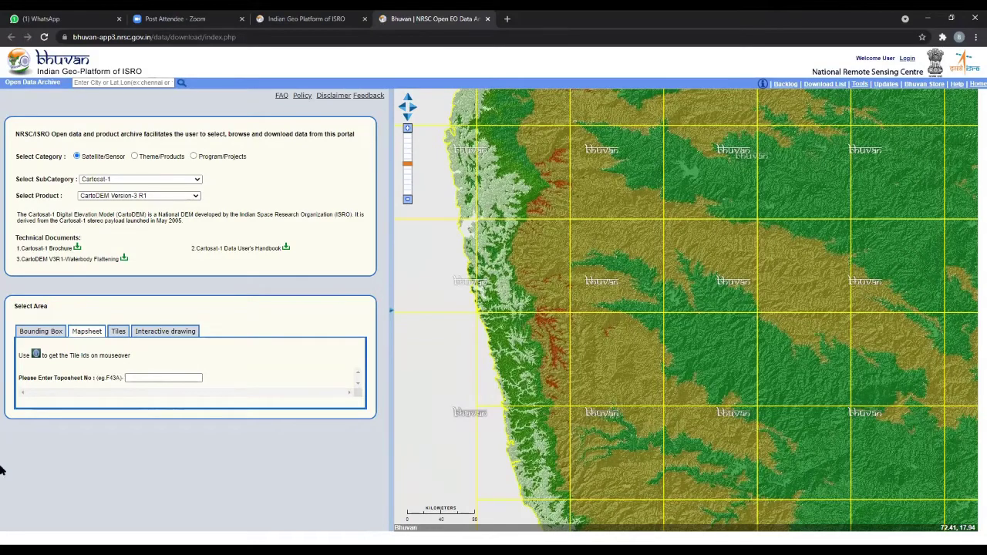
- Enter toposheet number F43N to list its CartoDEM Version-3 R1 sheet
left_click(158, 377)
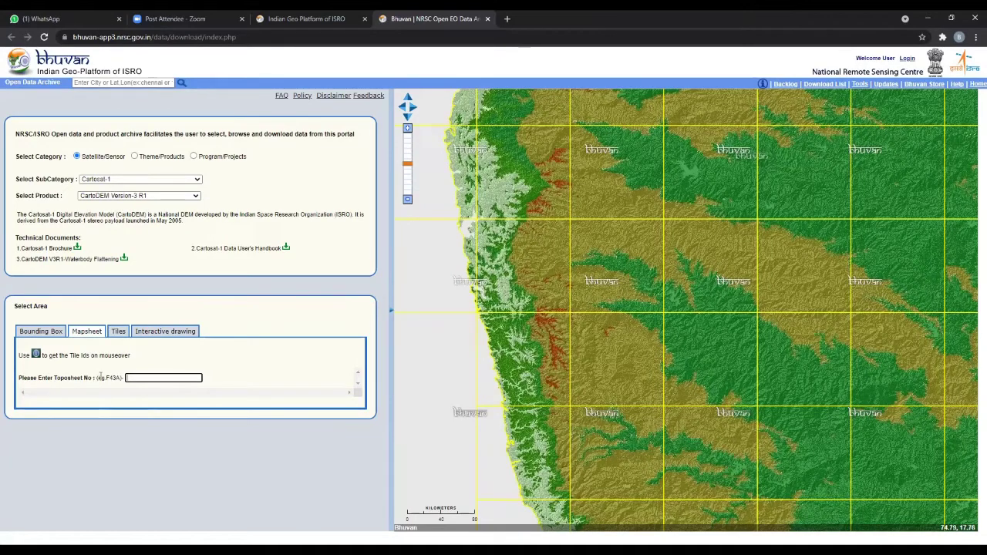
left_click_drag(124, 380, 105, 379)
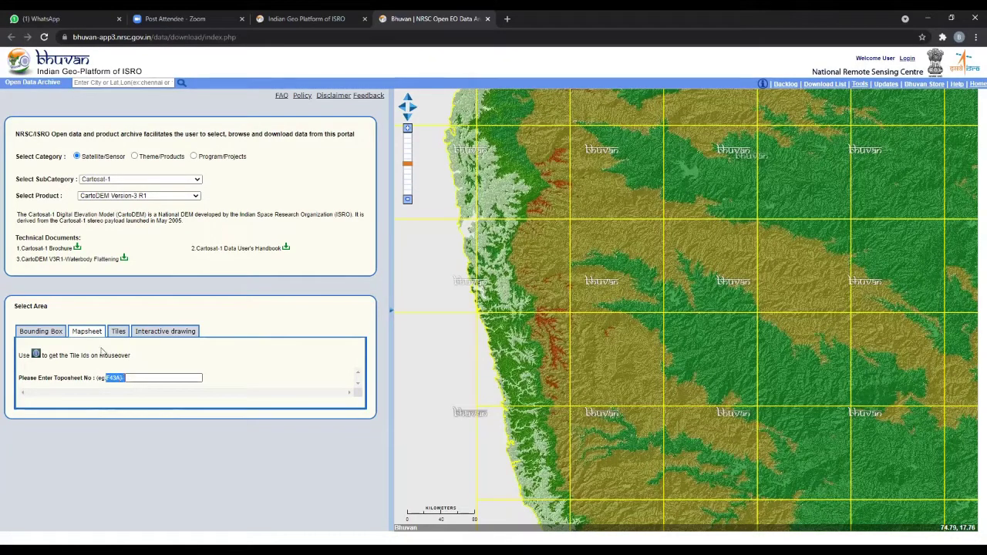
left_click(147, 377)
type("3N")
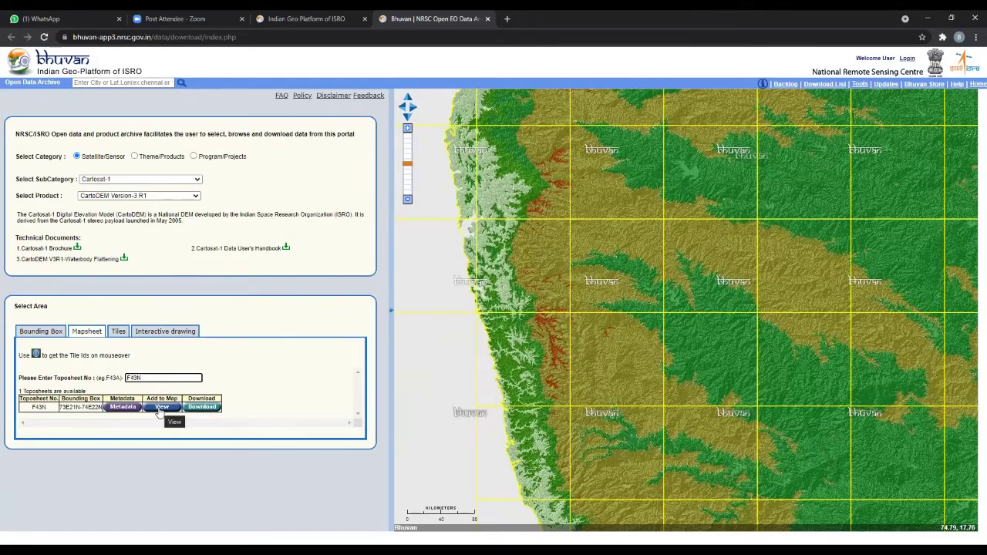
- Add the F43N elevation tile to the map and zoom to inspect its overlay
left_click(159, 407)
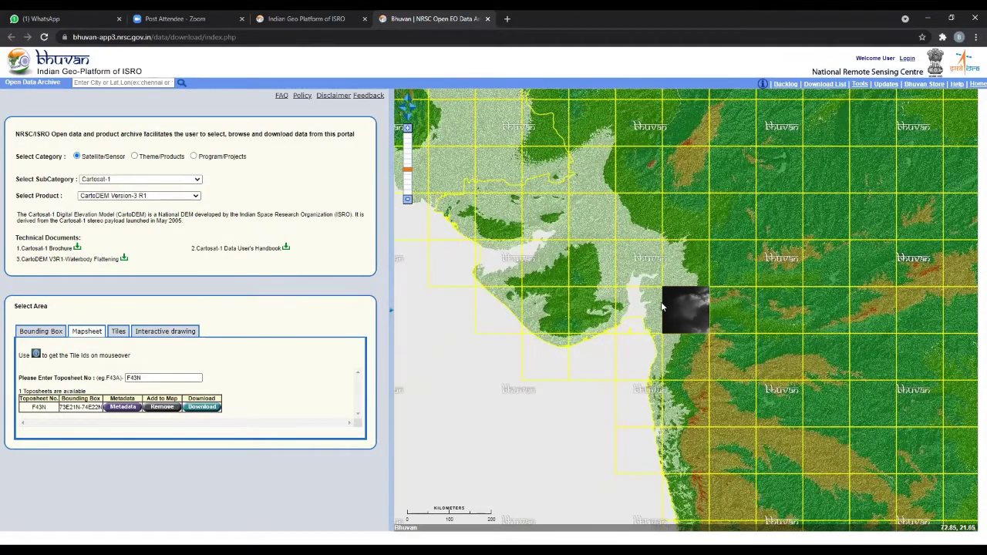
left_click(142, 378)
double_click(163, 378)
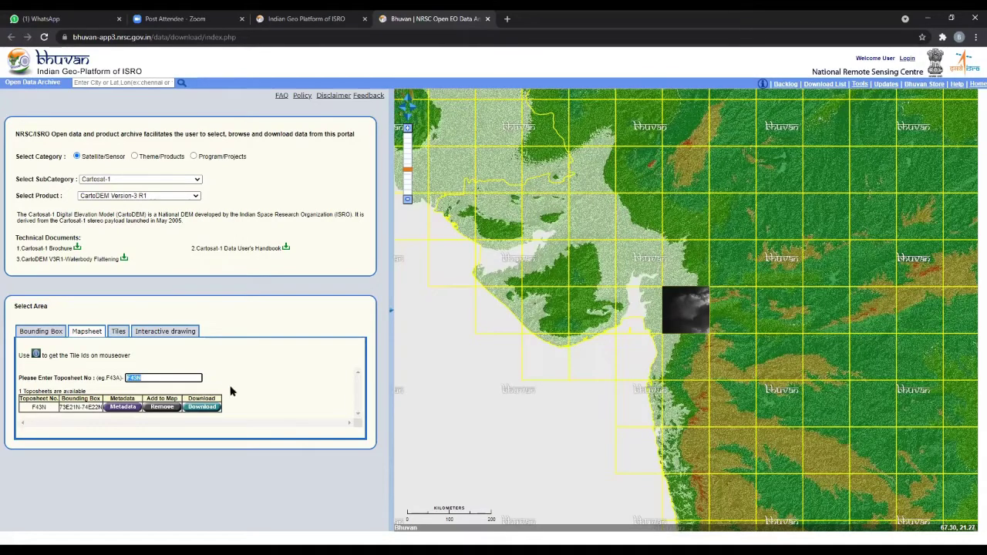
scroll(539, 126, "up", 4)
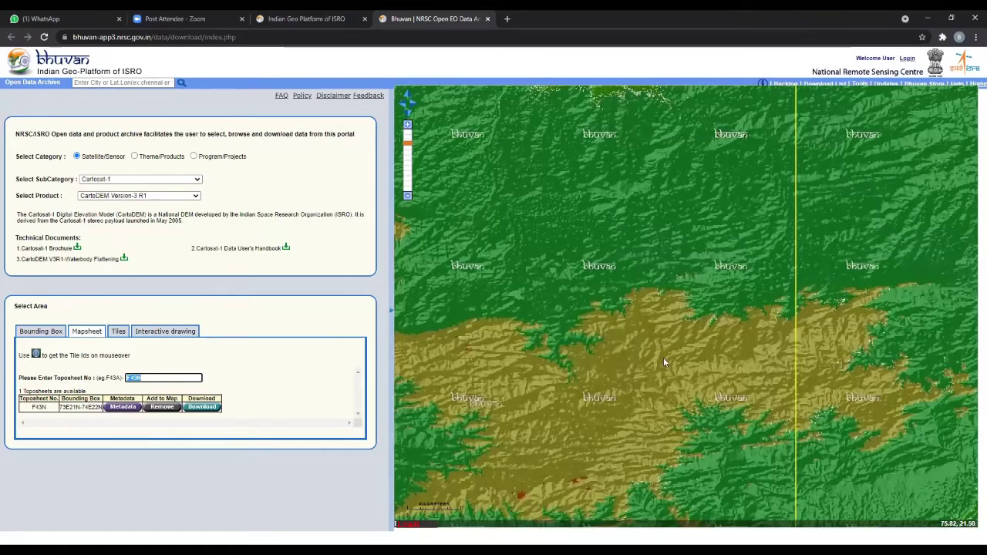
scroll(665, 363, "down", 2)
scroll(664, 362, "down", 2)
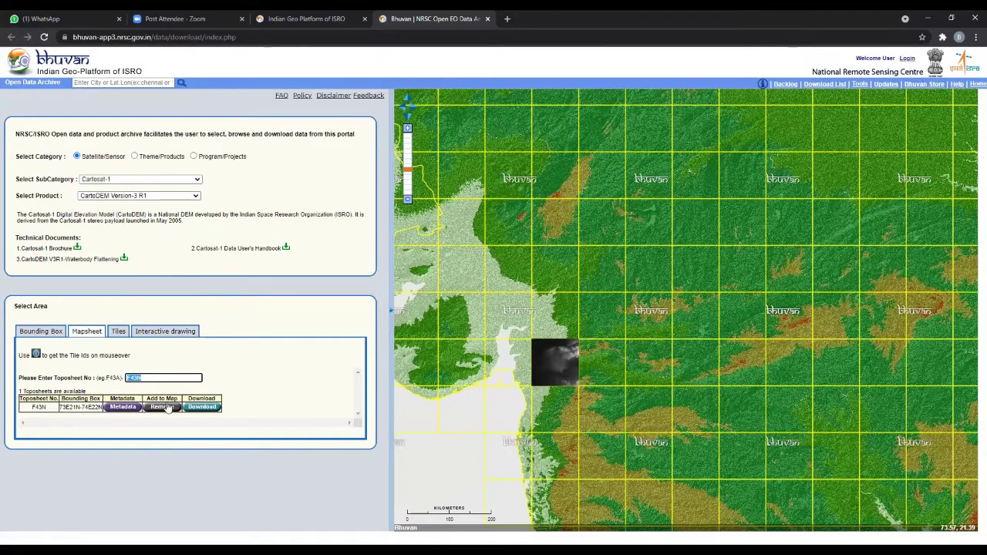
left_click(116, 409)
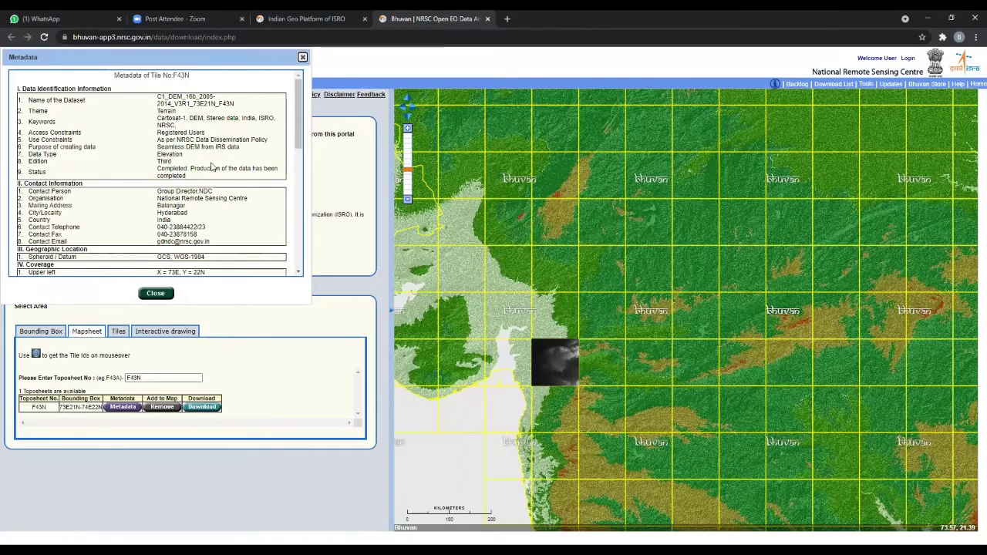
scroll(213, 167, "down", 3)
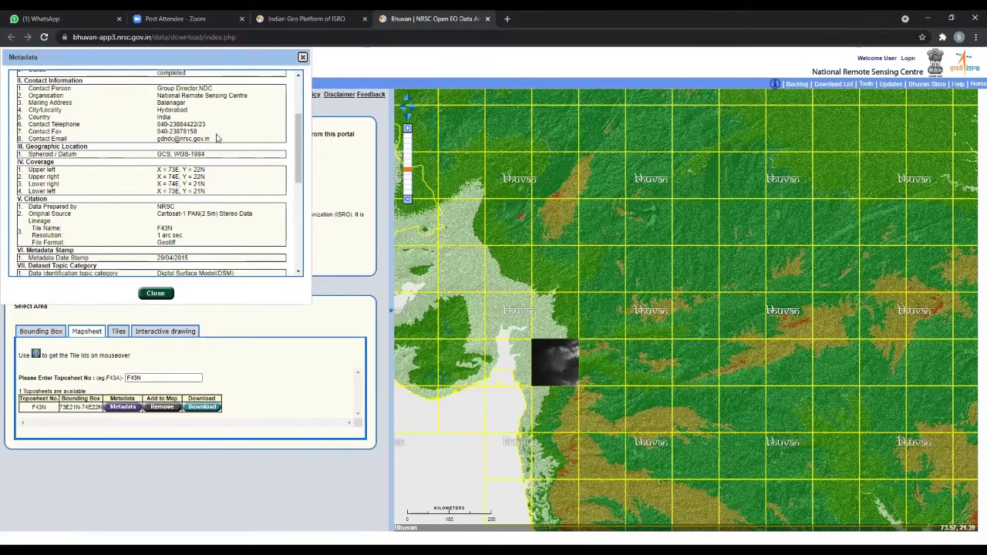
scroll(217, 143, "down", 6)
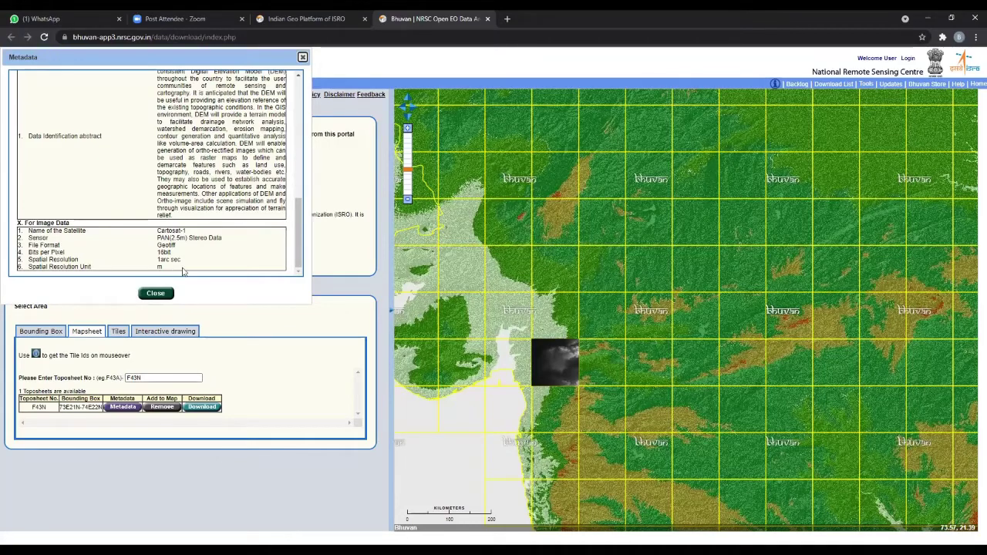
scroll(231, 264, "up", 5)
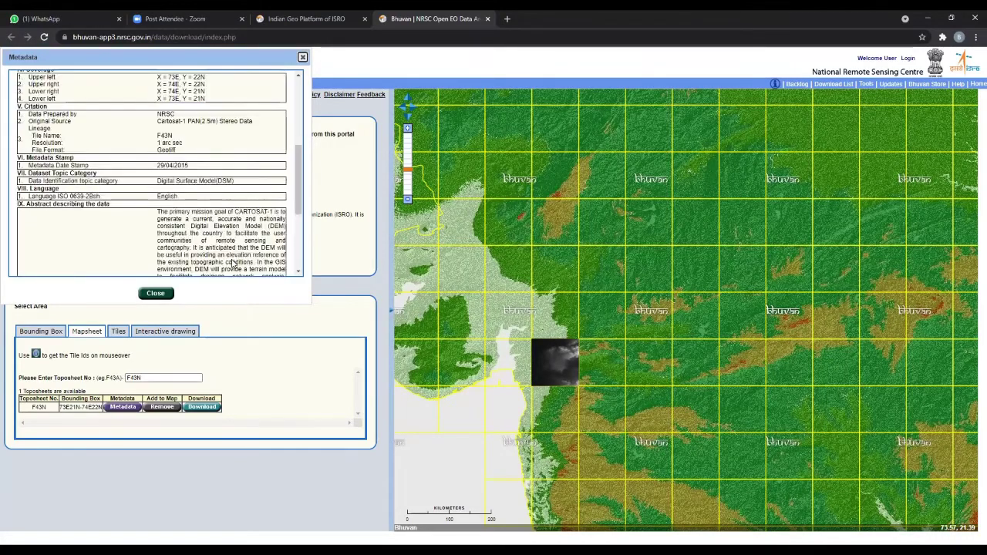
scroll(245, 229, "up", 5)
- Close the F43N metadata and switch the area selection to Tiles
left_click(303, 57)
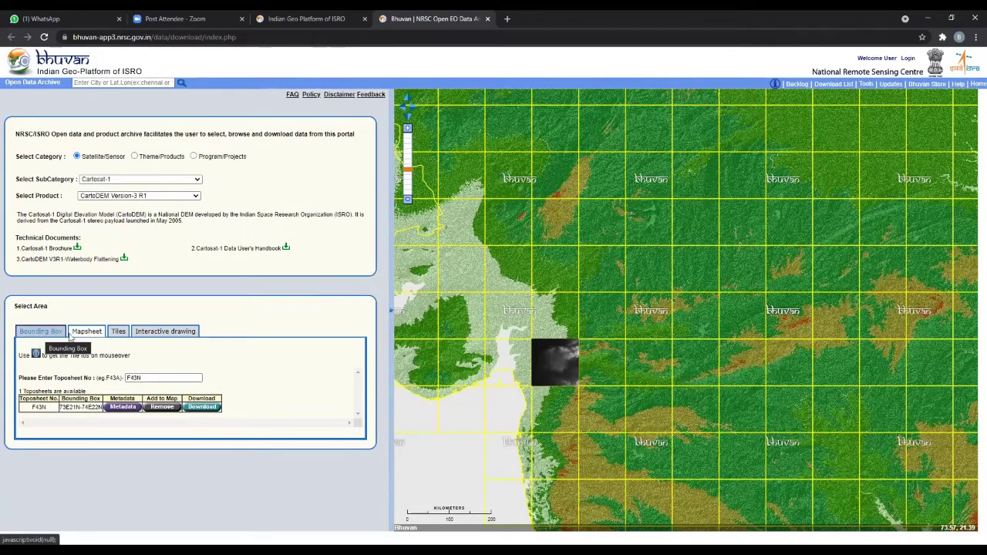
left_click(118, 330)
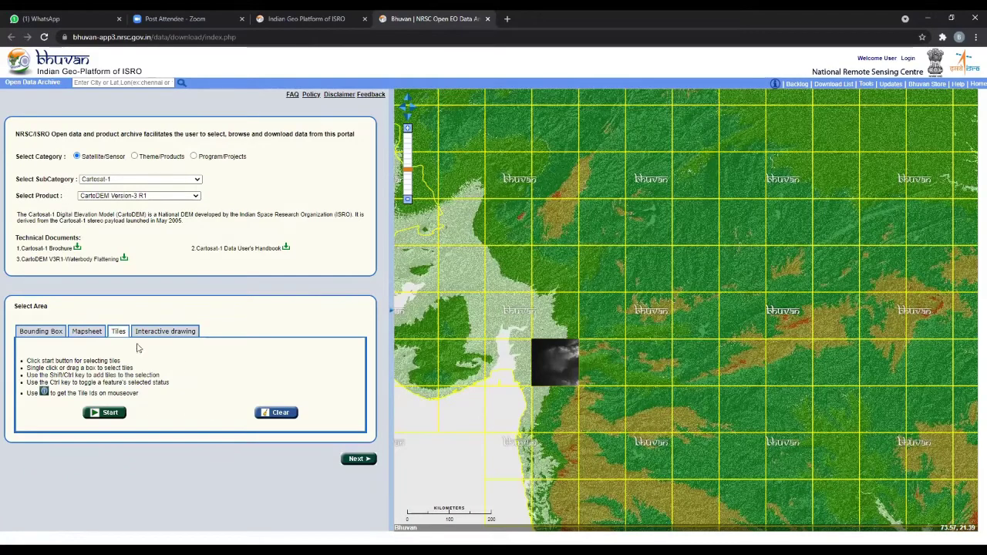
- Toggle to Mapsheet and back to Tiles, then zoom the map to a new inland area
left_click(88, 331)
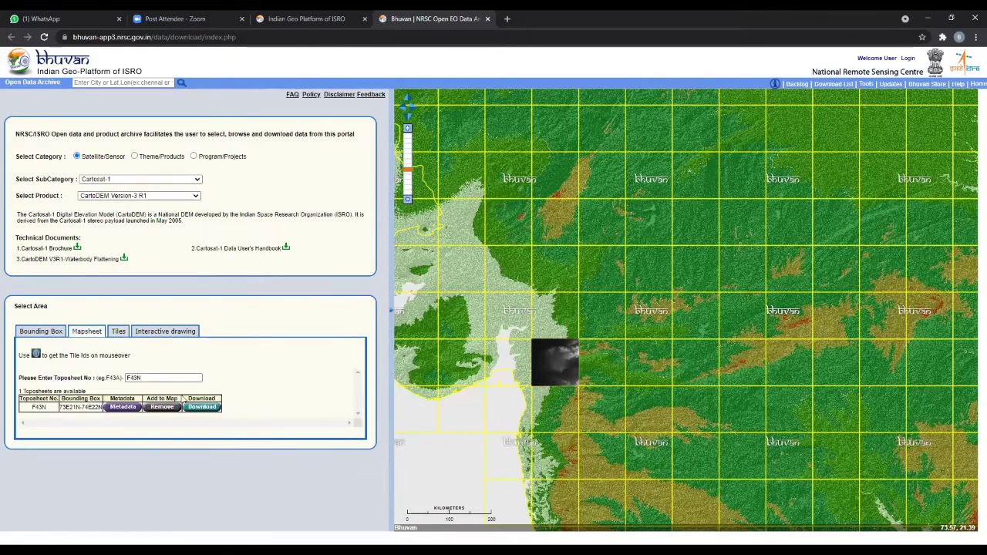
left_click(125, 333)
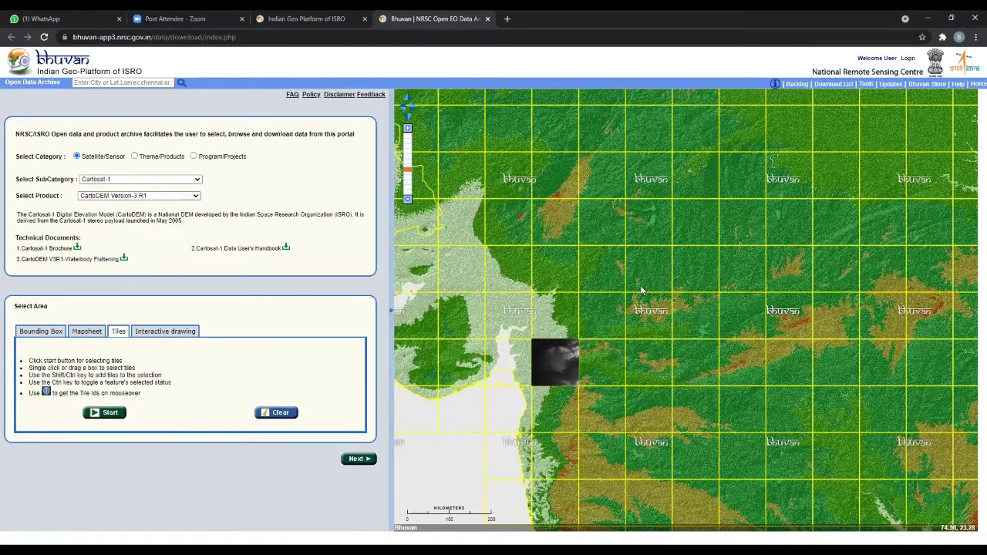
scroll(602, 346, "down", 4)
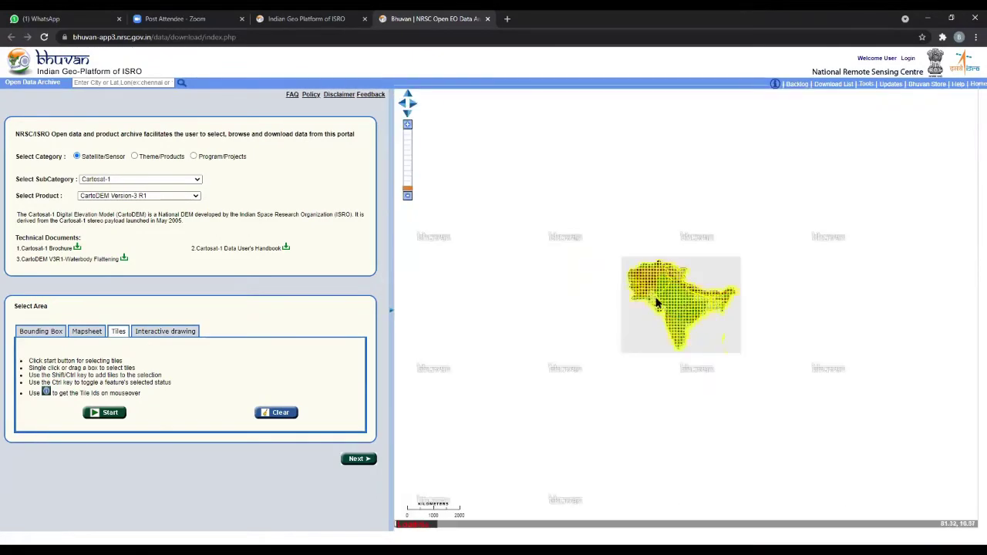
scroll(575, 348, "up", 6)
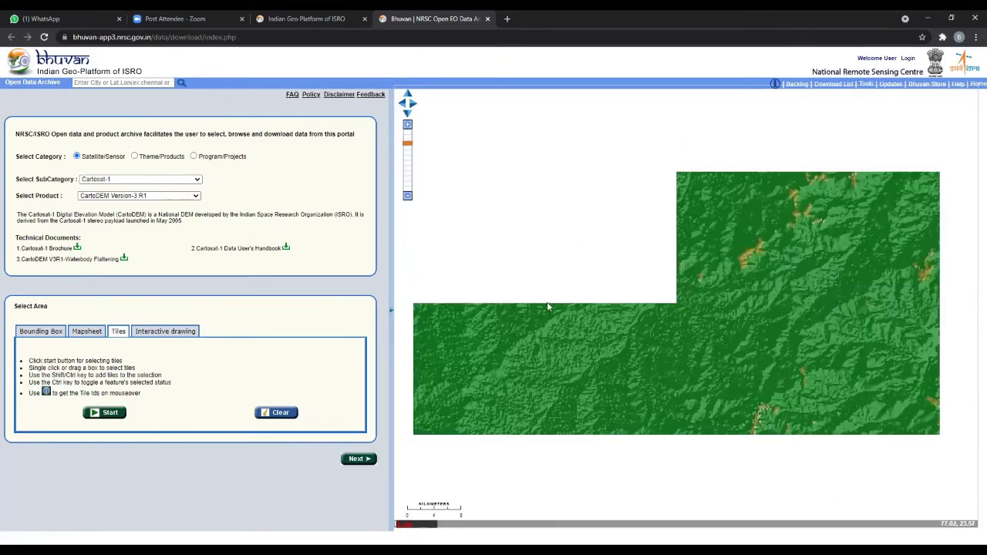
scroll(556, 308, "down", 4)
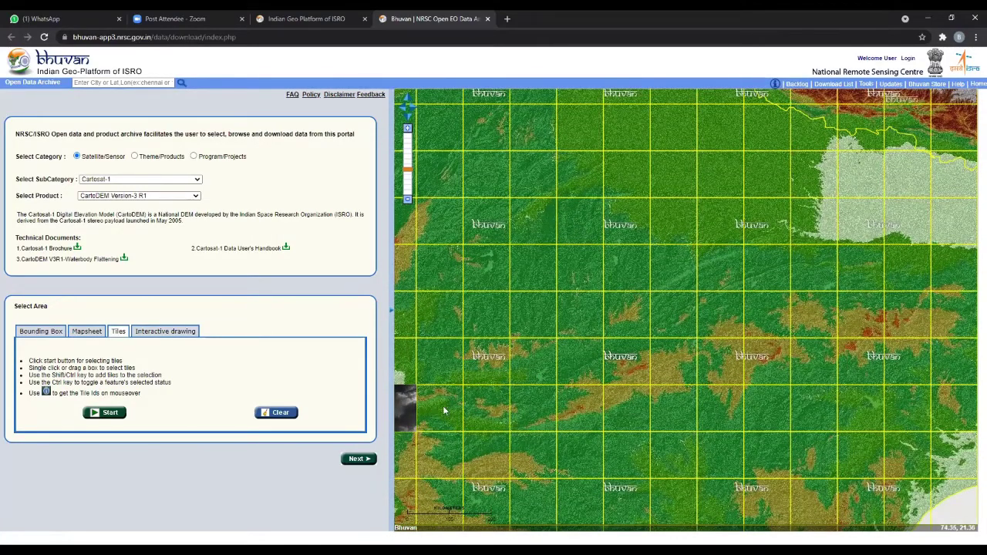
- Pick one map tile and list it: toposheet F43I, bounding box 74E22N-75E23N
left_click(104, 416)
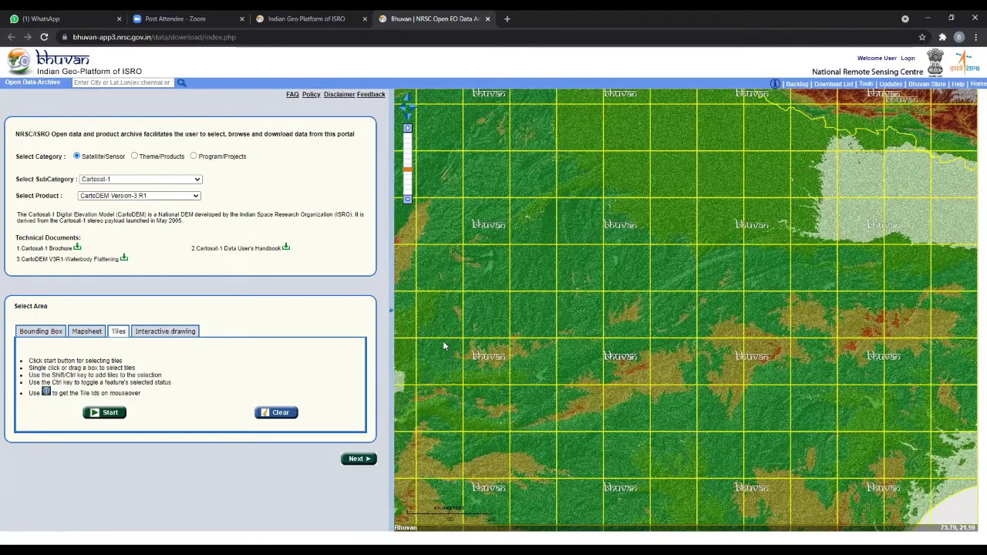
left_click_drag(423, 347, 460, 381)
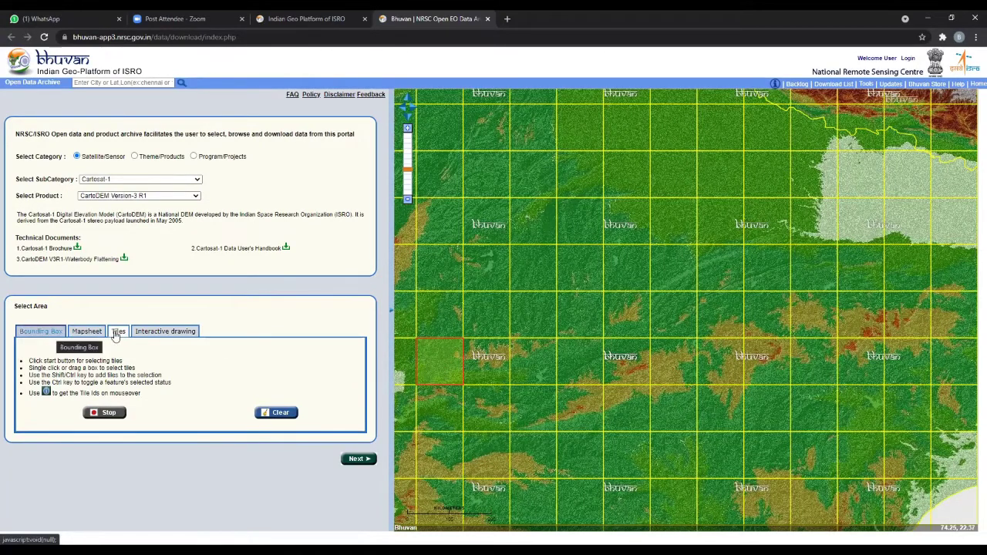
left_click(436, 368)
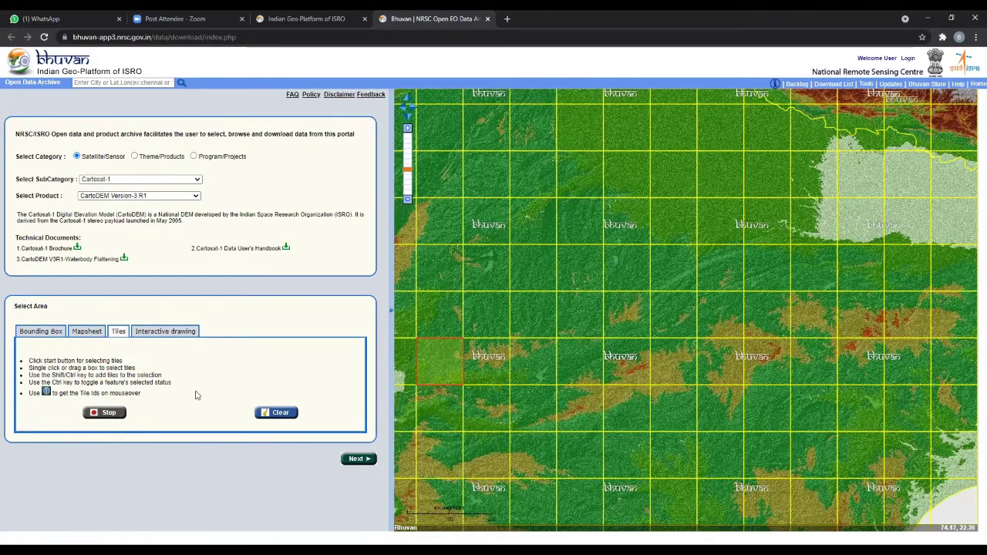
left_click(104, 415)
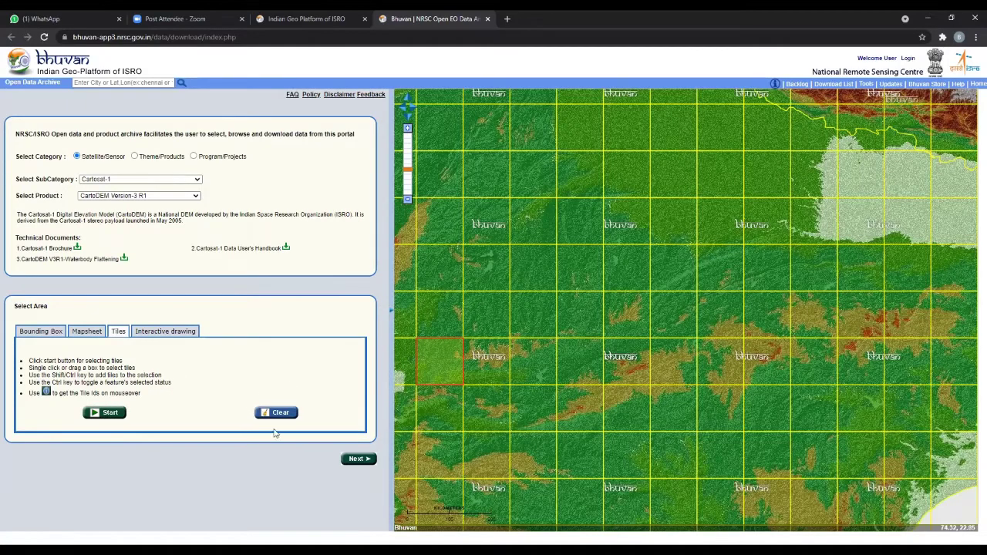
left_click(354, 462)
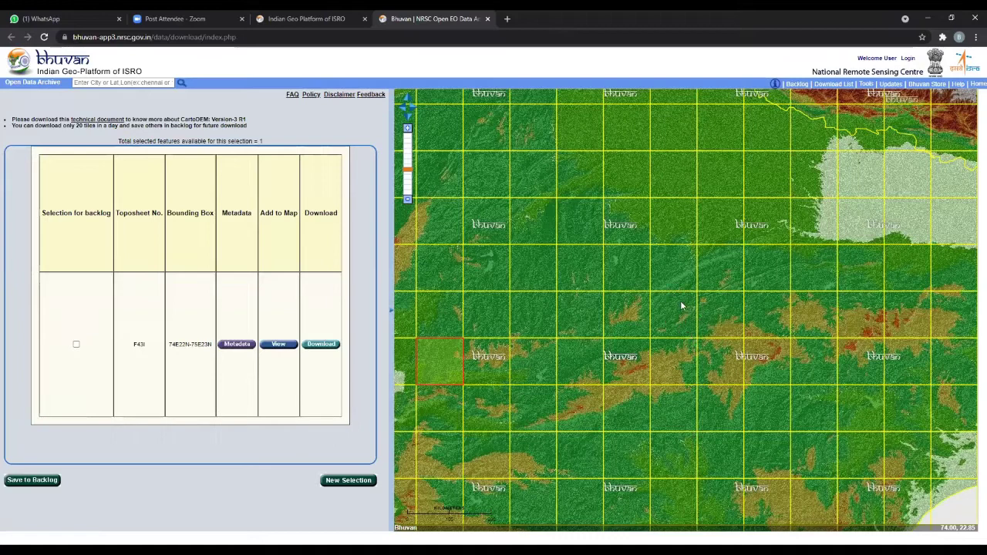
- Preview tile F43I on the map
left_click(278, 344)
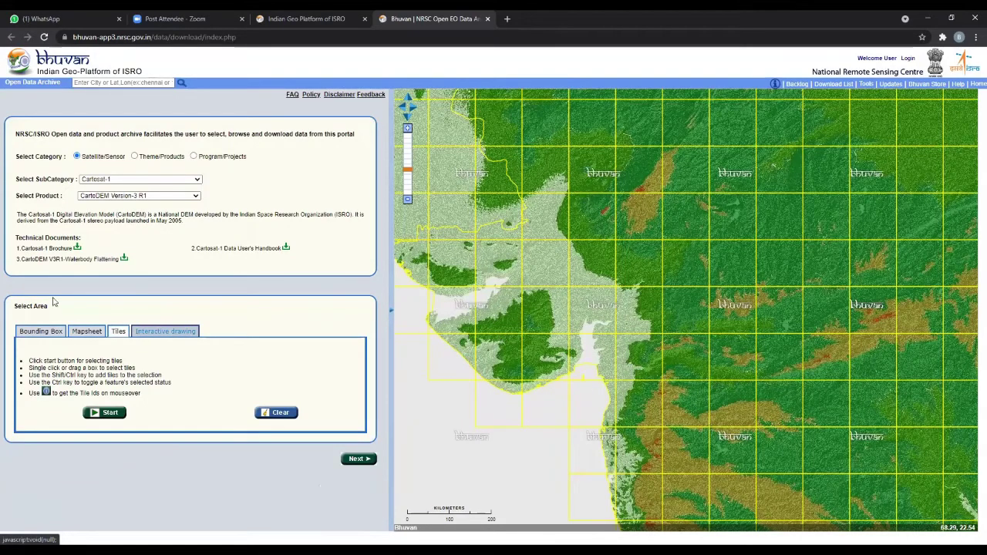
- Switch to Interactive drawing and pick a tile just inland of the west coast
left_click(139, 333)
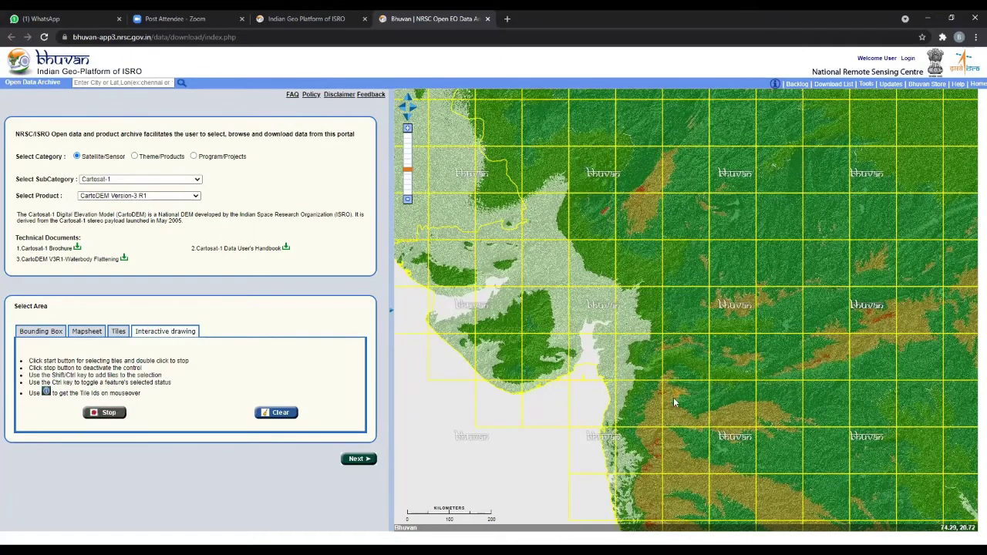
left_click(705, 428)
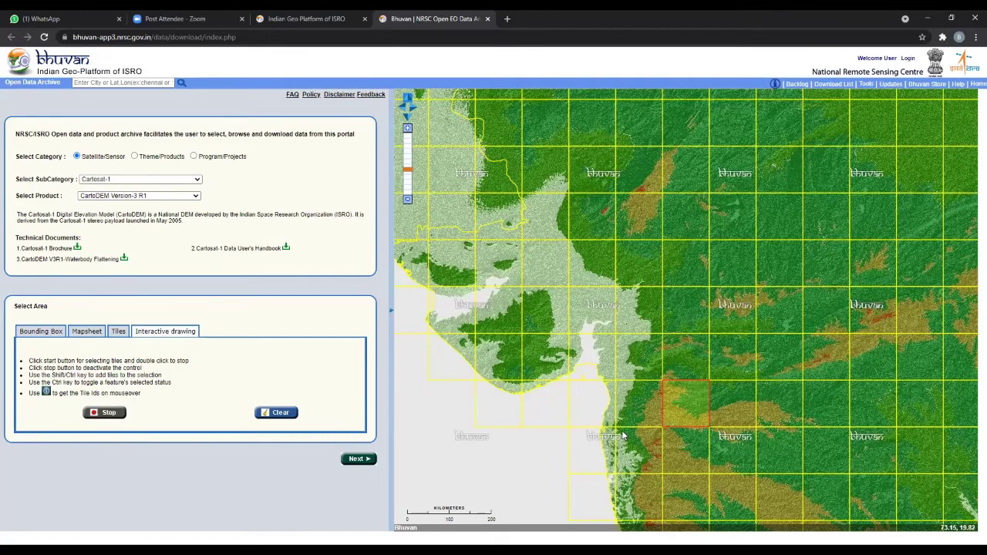
- Outline a five-corner polygon along the west coast to select the tiles inside it
left_click(638, 366)
left_click(774, 341)
left_click(870, 415)
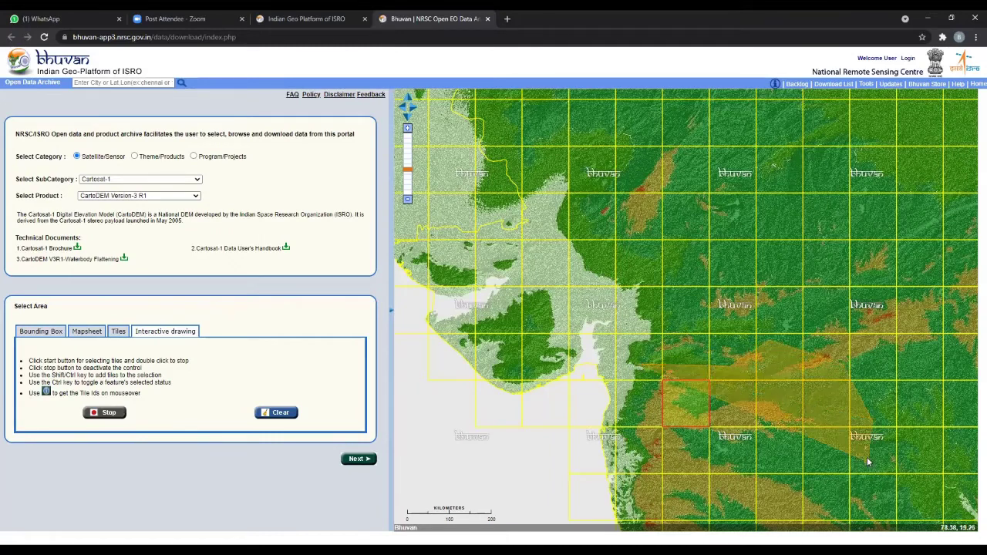
left_click(829, 513)
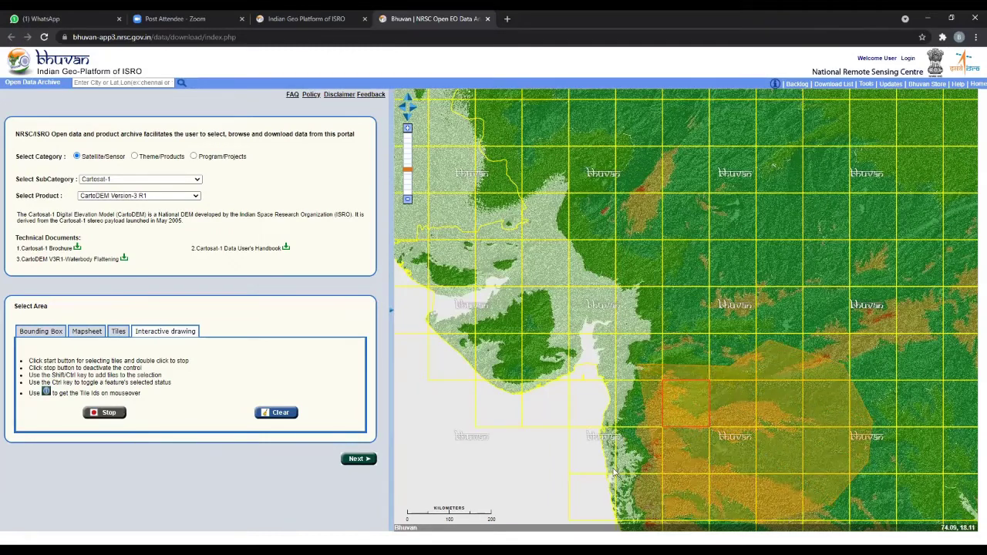
left_click(623, 375)
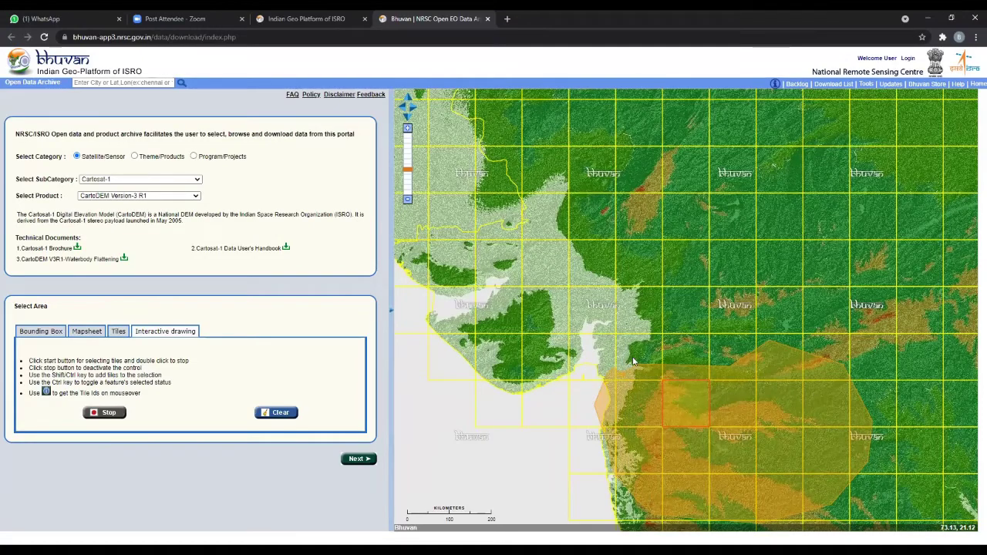
double_click(685, 361)
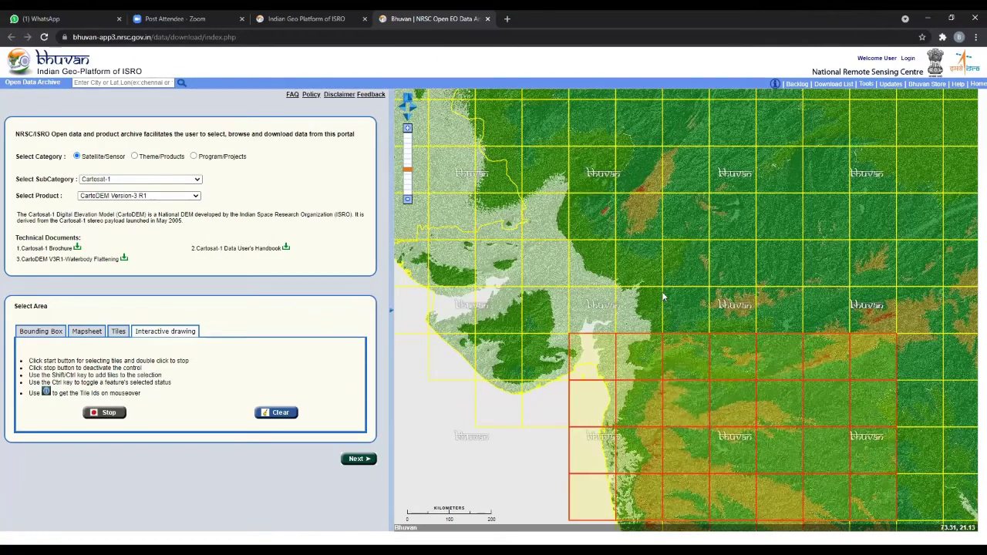
- Zoom out to the India-wide view, then stop the interactive drawing
scroll(652, 351, "down", 2)
scroll(632, 359, "up", 6)
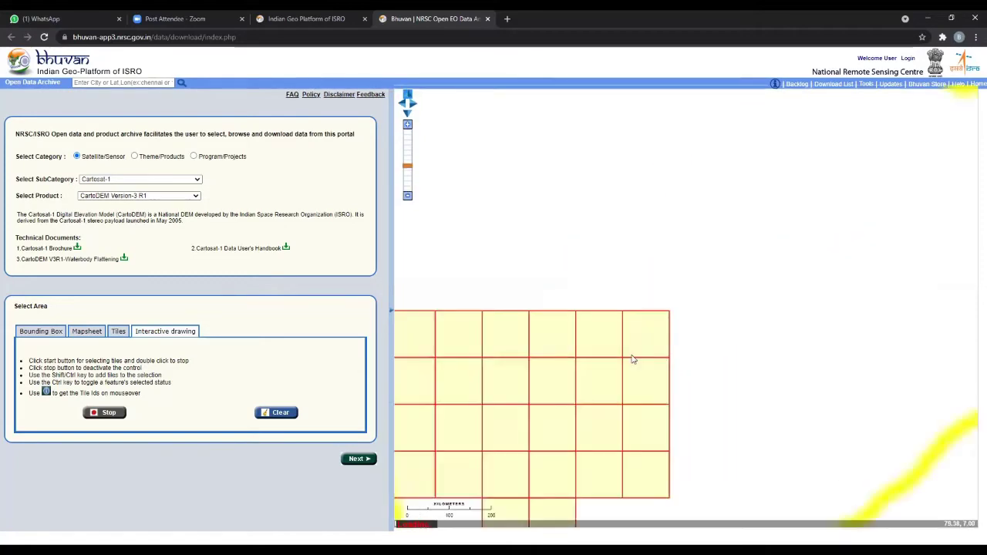
scroll(632, 360, "down", 6)
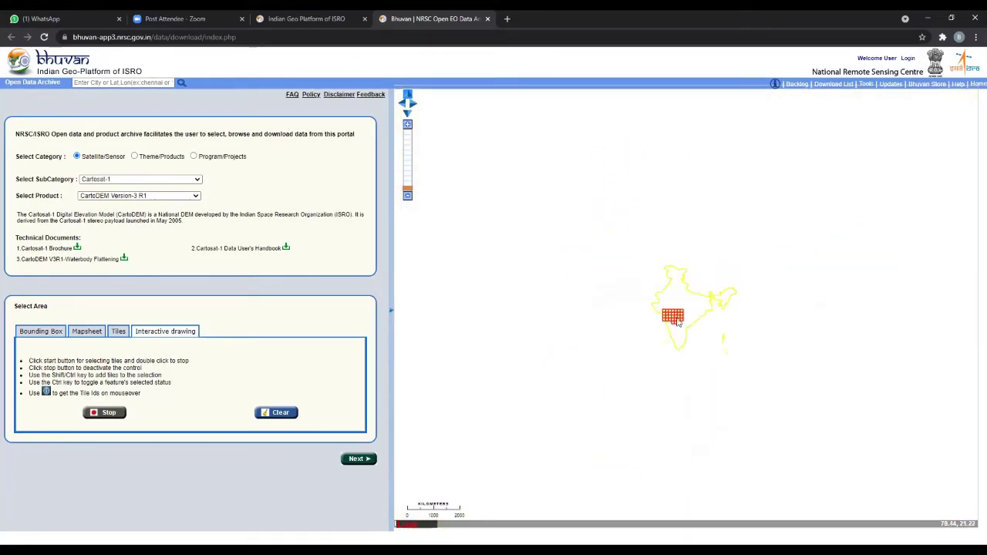
scroll(671, 328, "up", 2)
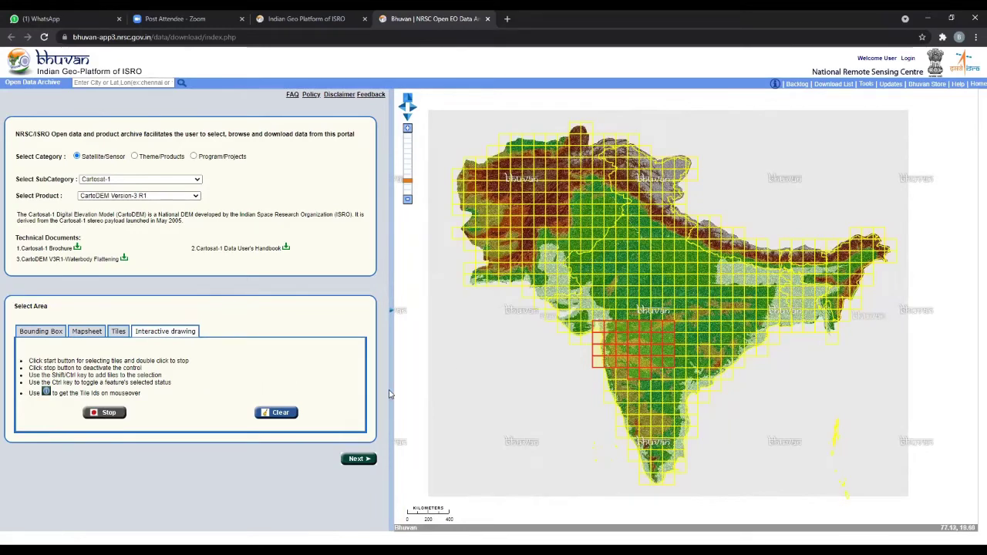
left_click(108, 414)
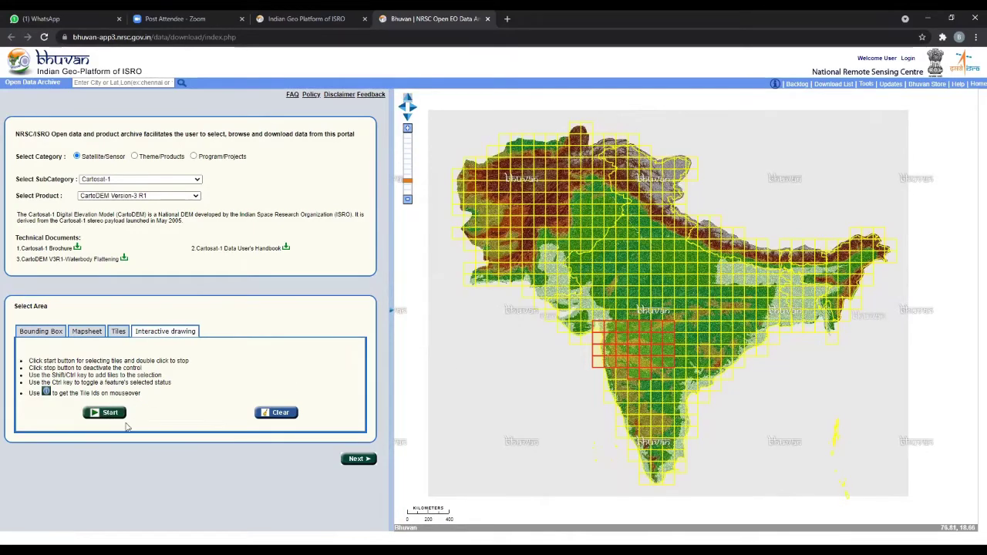
- List the 30 selected CartoDEM tiles and preview E43P through E43L on the map
left_click(366, 460)
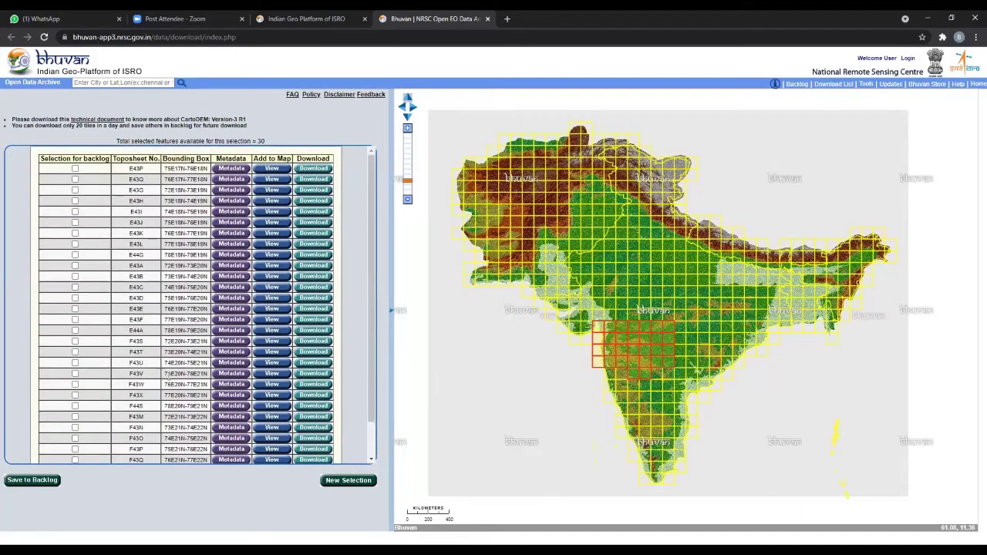
left_click(272, 170)
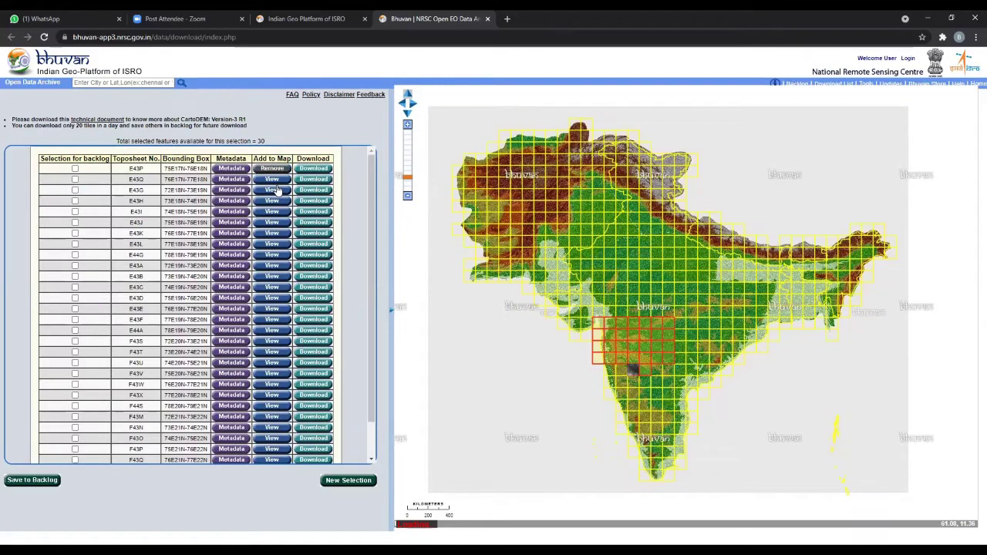
left_click(272, 179)
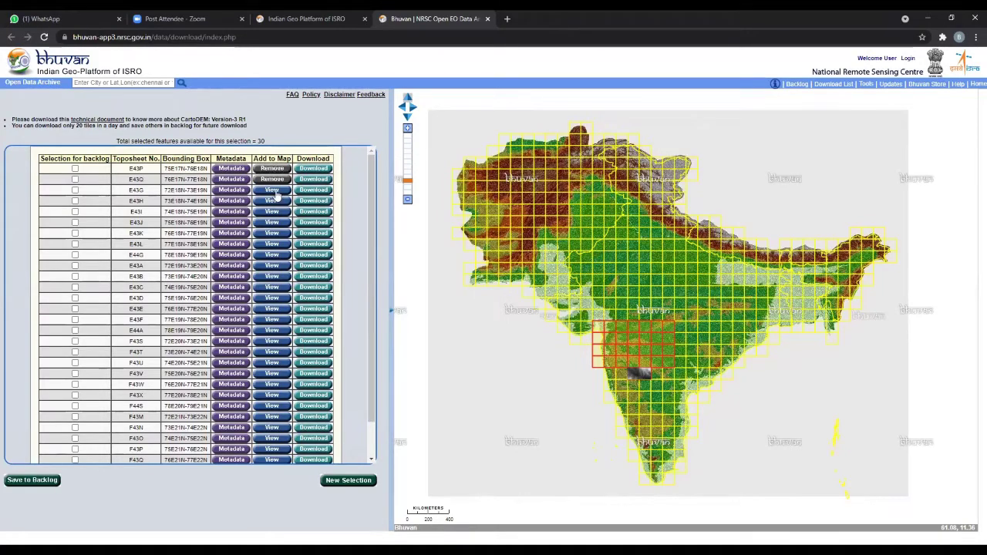
left_click(274, 201)
left_click(274, 212)
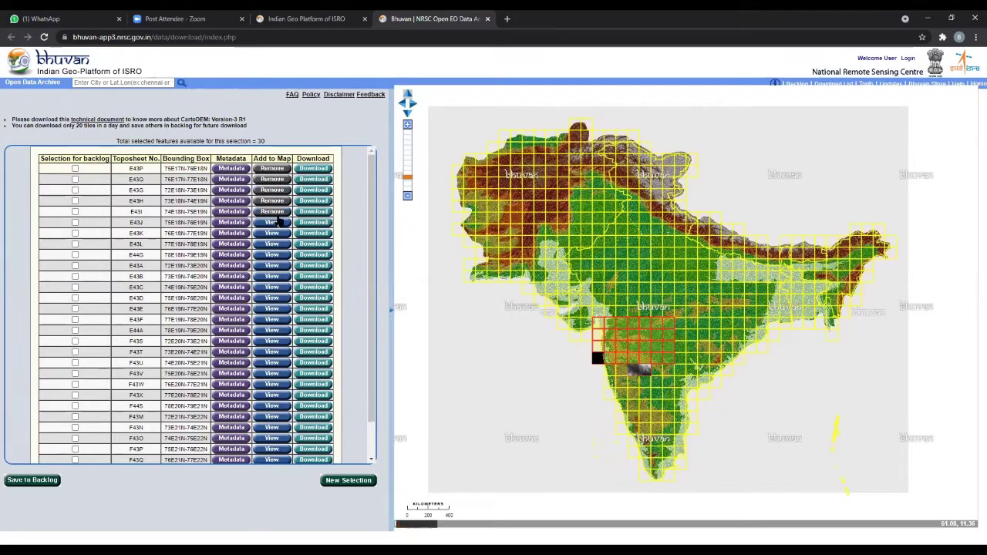
left_click(277, 223)
left_click(278, 234)
left_click(281, 244)
- Preview tiles E43A to E43F on the map, then clear the list for a new selection
left_click(274, 255)
left_click(274, 267)
left_click(273, 277)
left_click(276, 288)
left_click(281, 299)
left_click(276, 309)
left_click(274, 320)
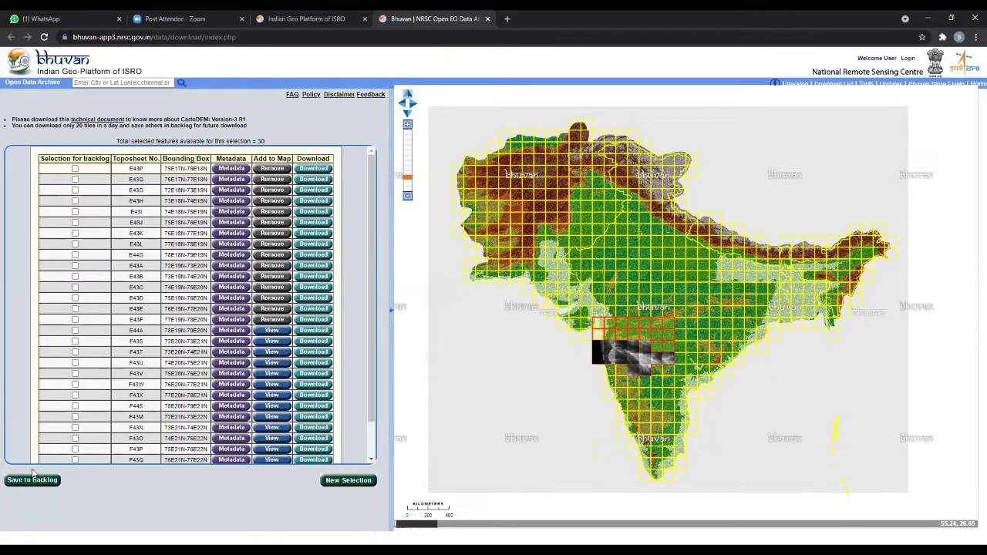
left_click(340, 482)
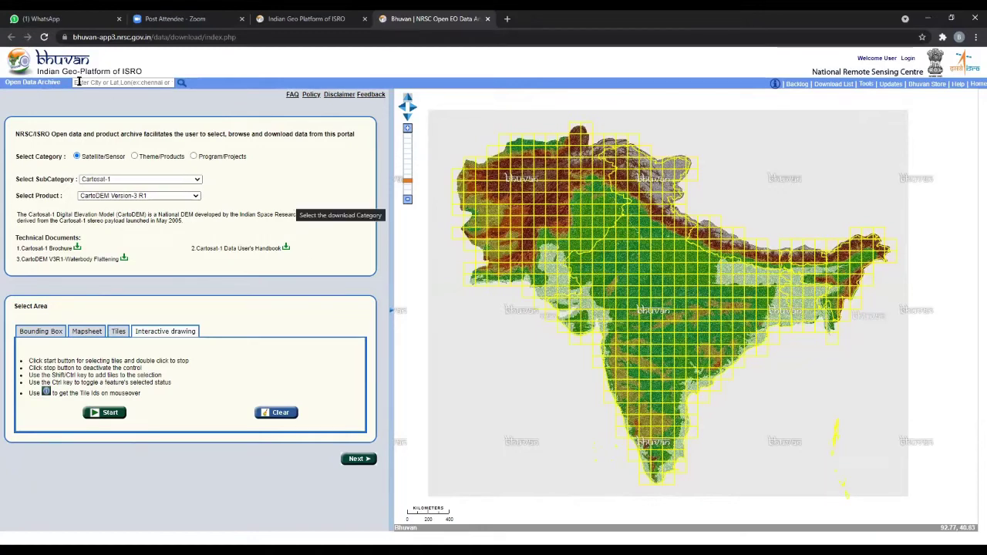
- Go to the 'Indian Geo Platform of ISRO' home page tab
left_click(318, 20)
- Open the 2D geoportal from Latest Updates, return to the Open EO Data tab, and bring up Login
left_click(670, 202)
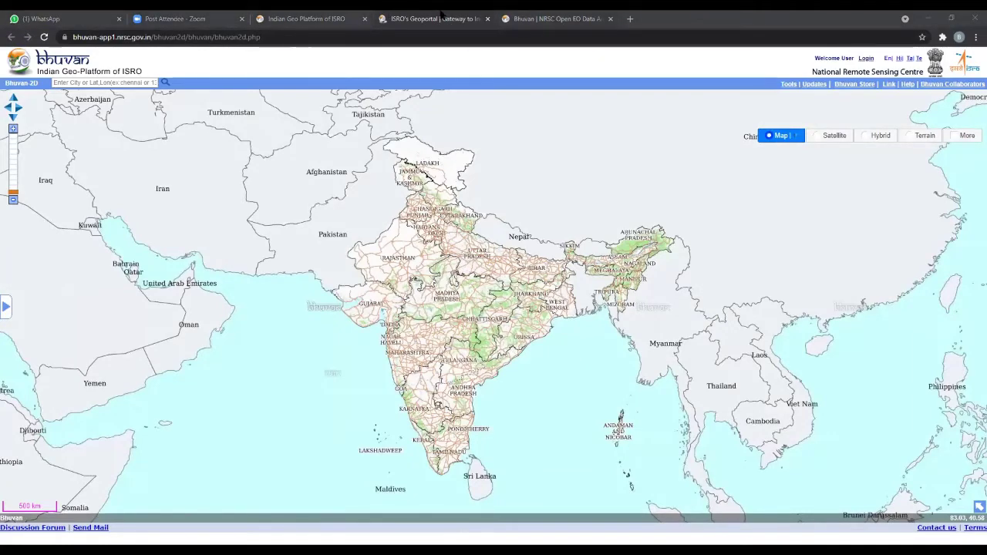
key("ctrl+Tab")
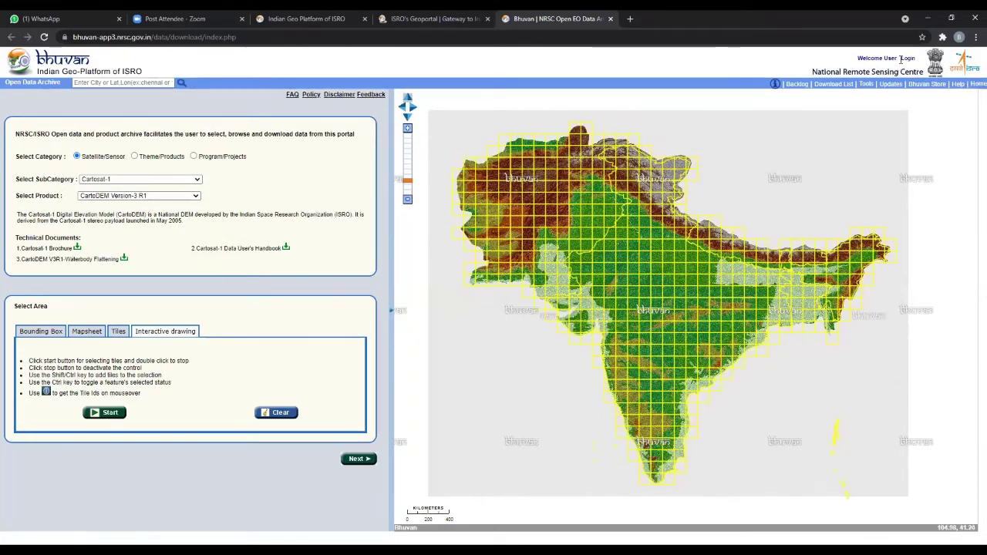
left_click_drag(858, 57, 924, 66)
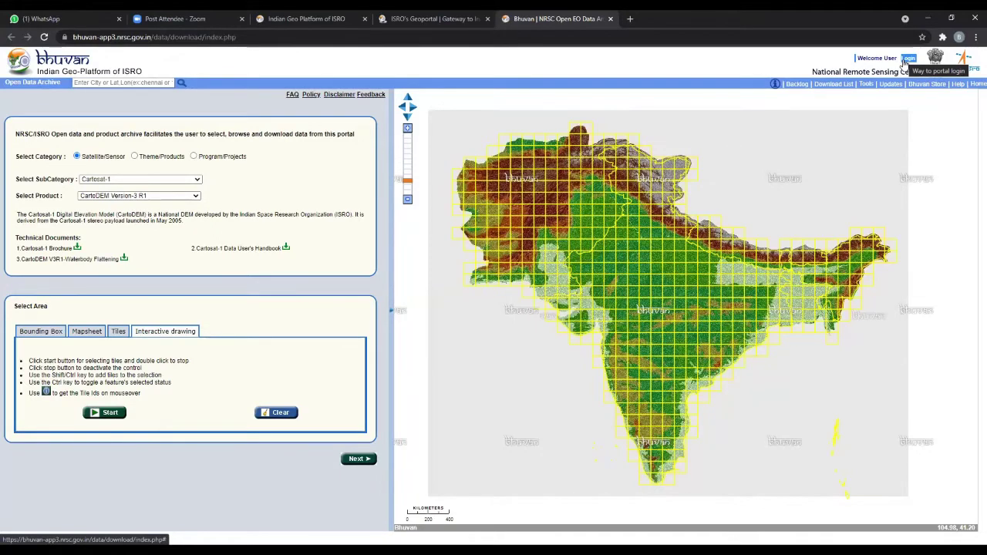
left_click(908, 60)
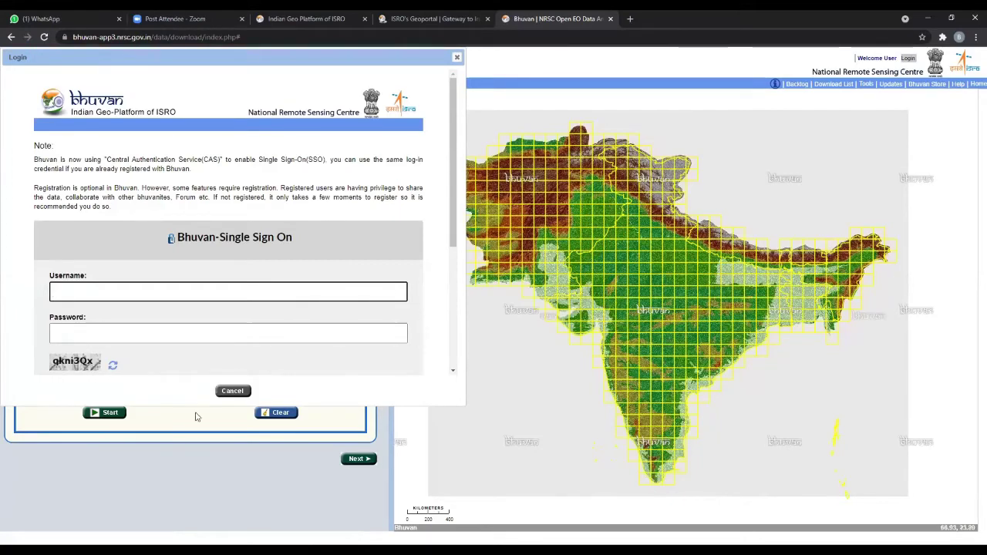
- Scroll the Single Sign On dialog and choose 'New User?' to get the registration form
scroll(262, 274, "down", 2)
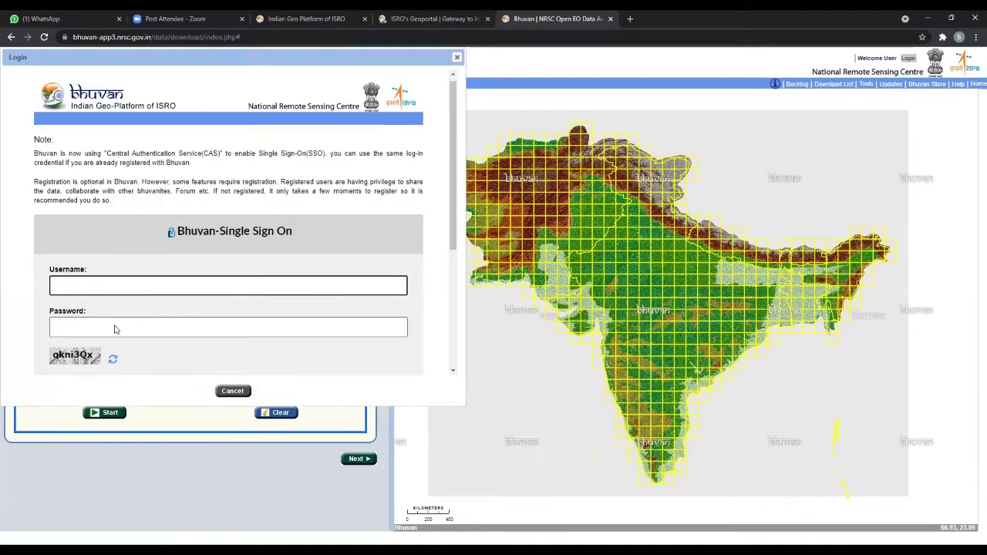
scroll(205, 296, "down", 1)
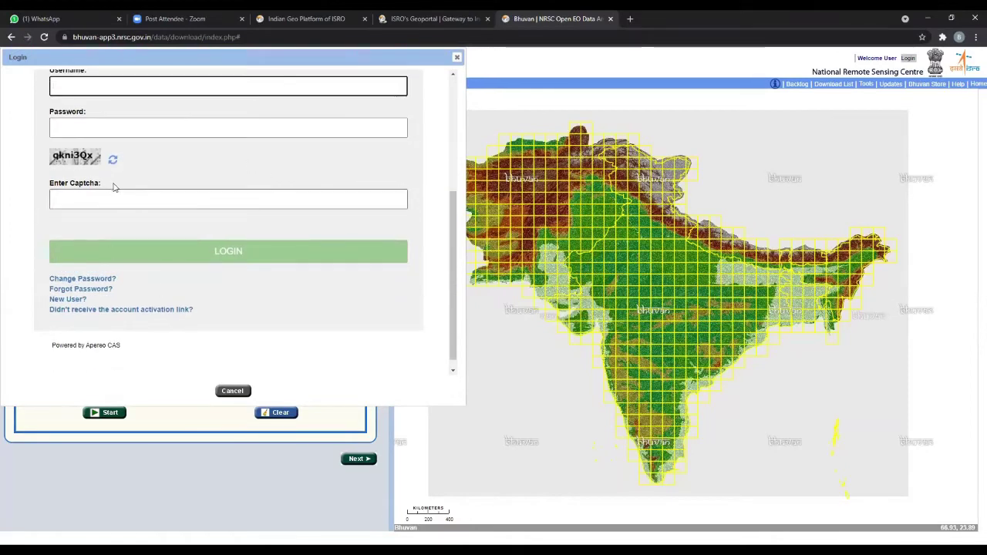
scroll(117, 185, "up", 1)
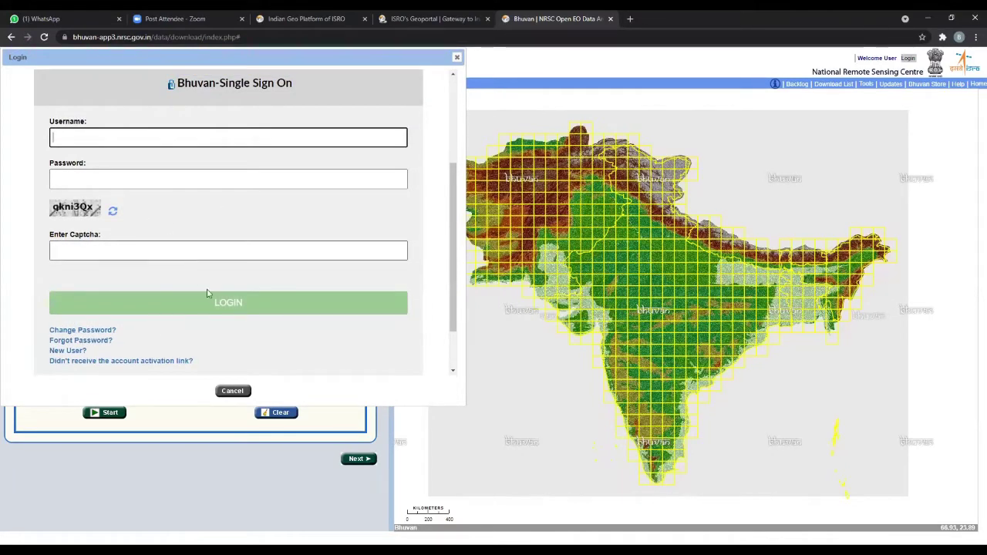
scroll(202, 287, "down", 1)
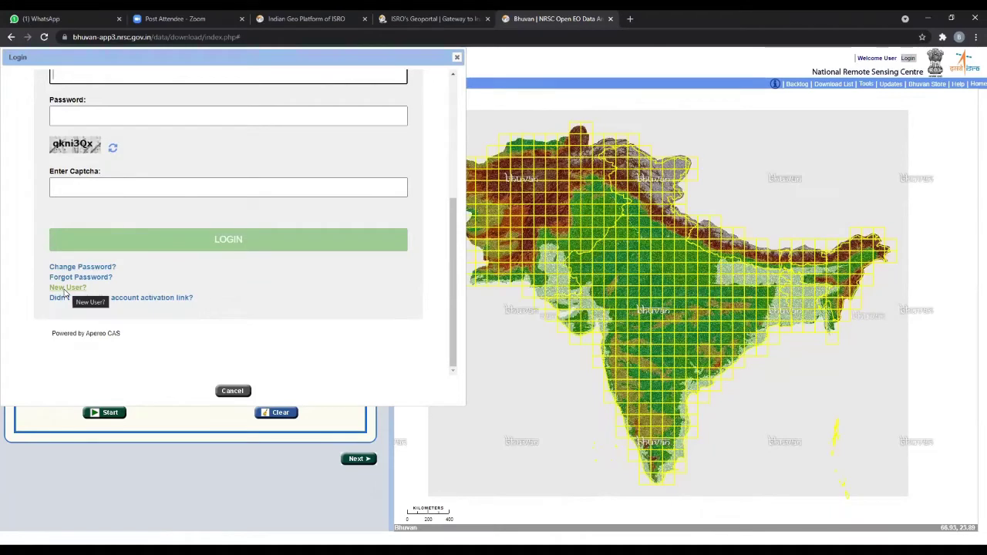
left_click(66, 288)
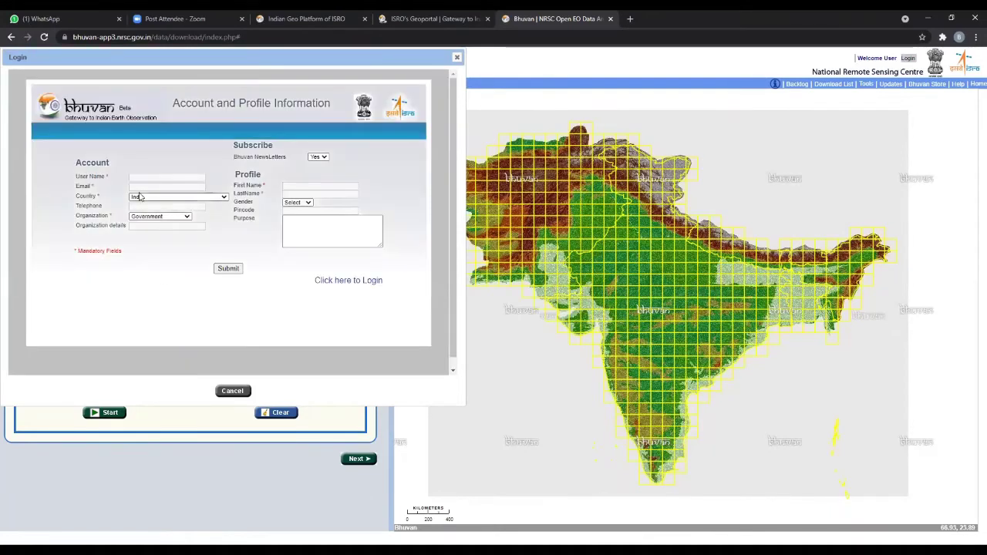
- Fill in user name, e-mail, phone, pincode and organisation details, with organisation type Academic/Research
left_click(133, 180)
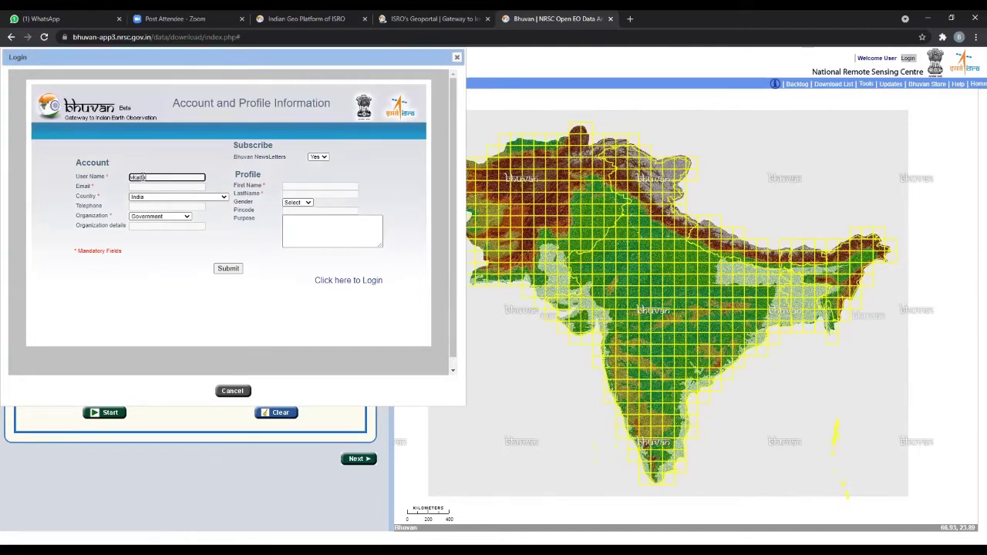
left_click(139, 187)
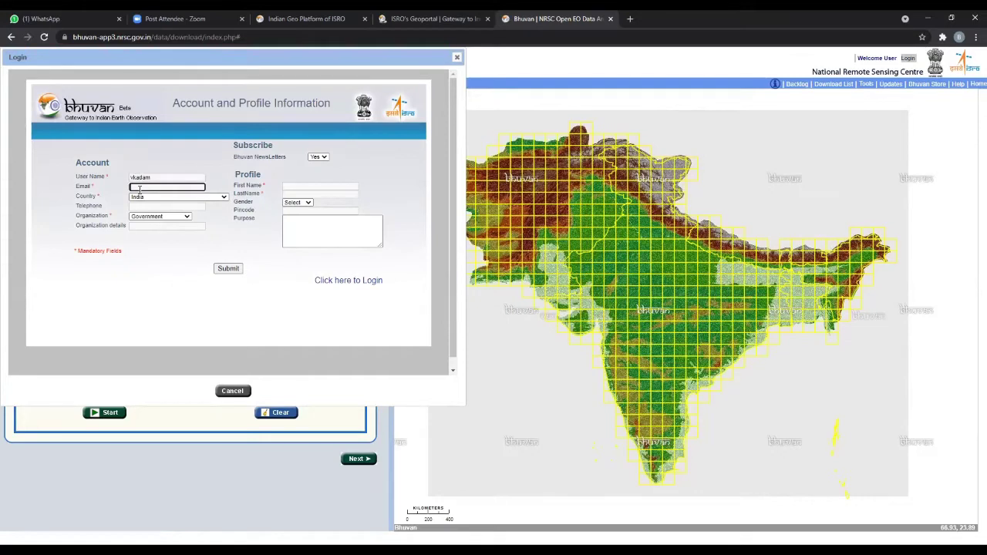
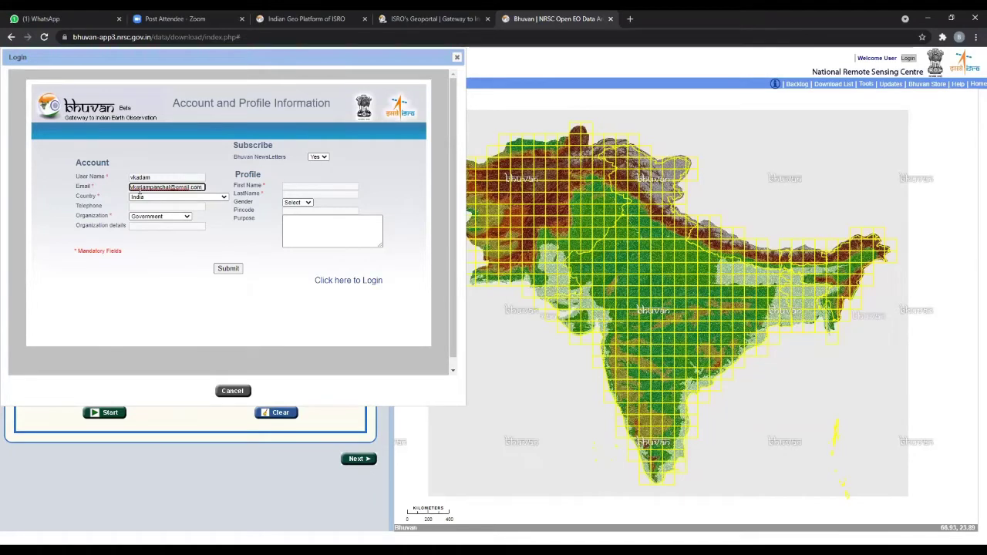
left_click(157, 206)
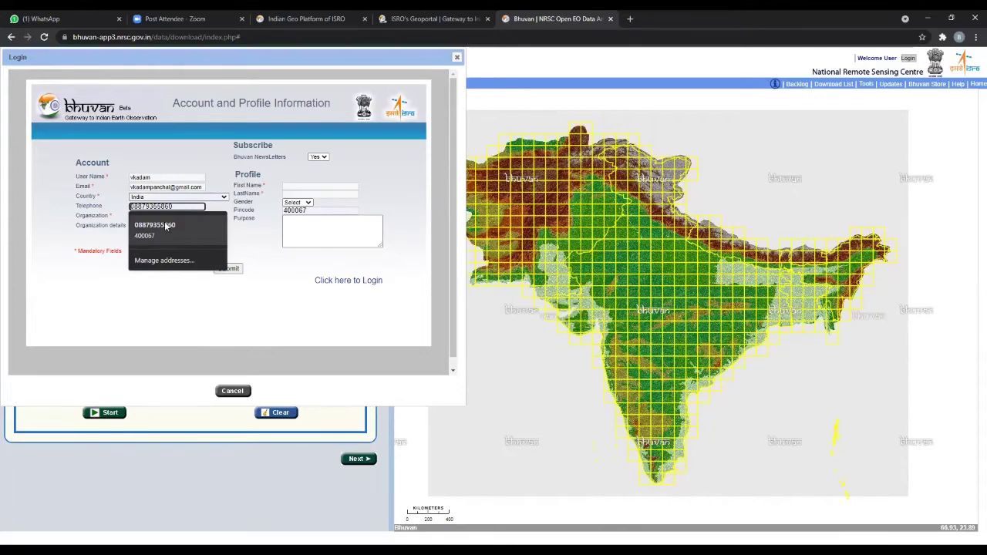
left_click(165, 225)
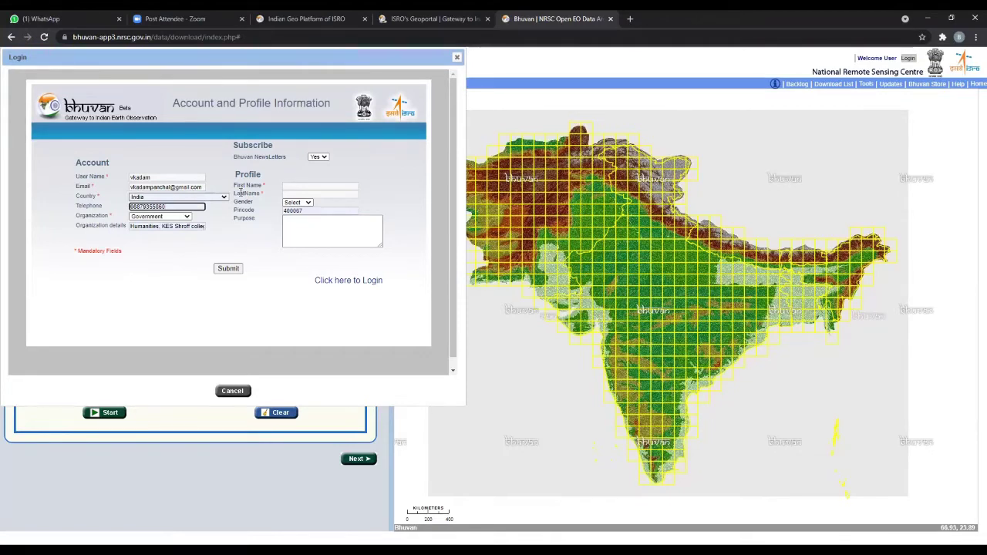
left_click(176, 218)
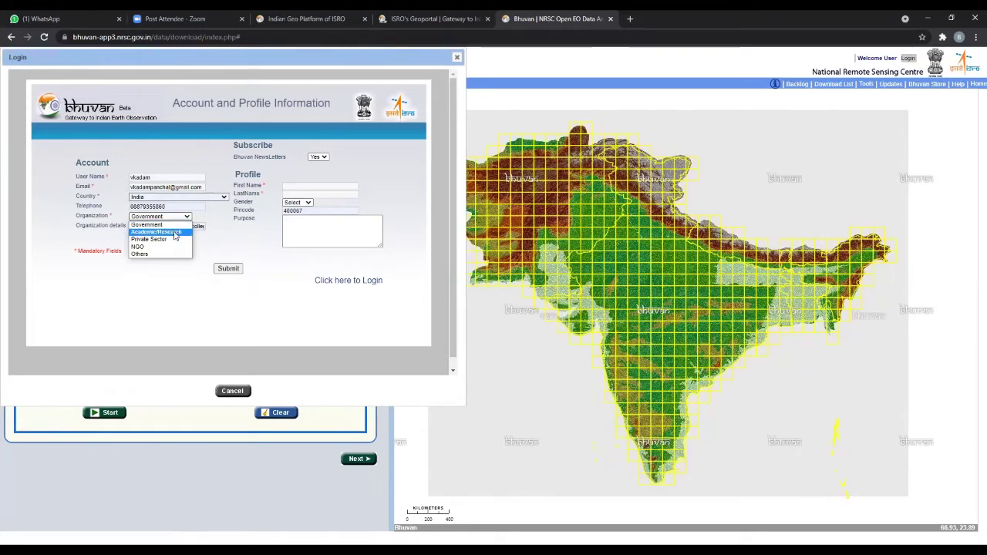
left_click(174, 233)
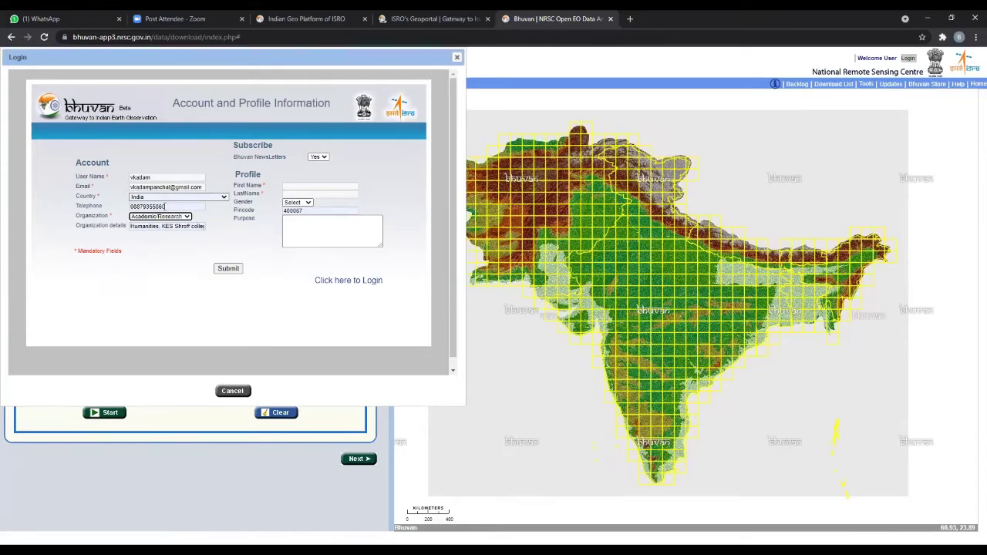
left_click(191, 226)
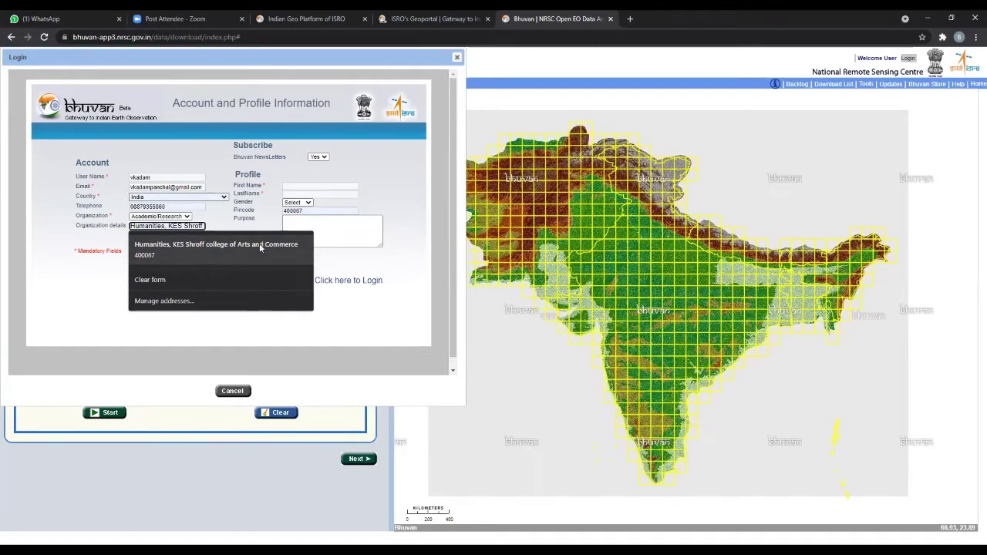
left_click(106, 284)
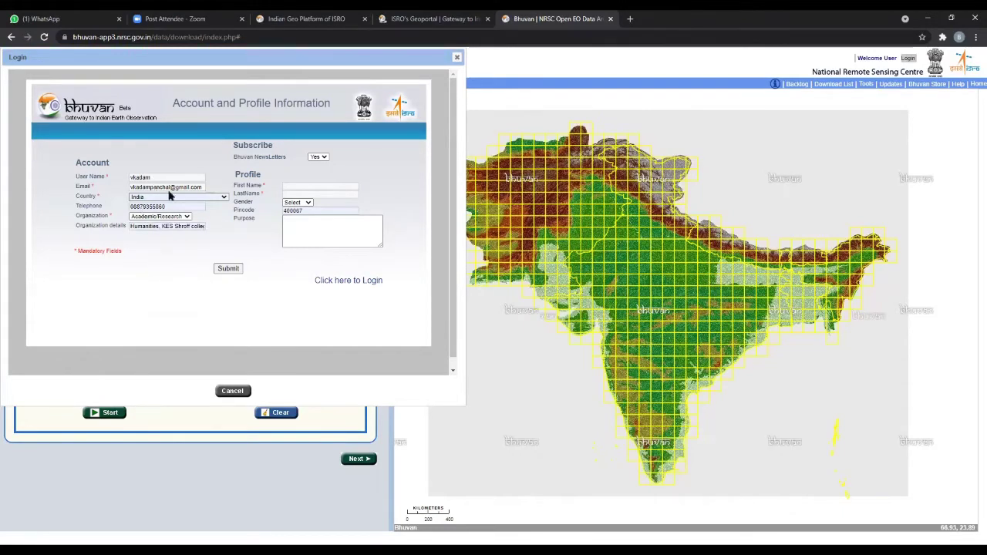
- Enter the first and last name, choose Female as gender, and submit the form
left_click(286, 187)
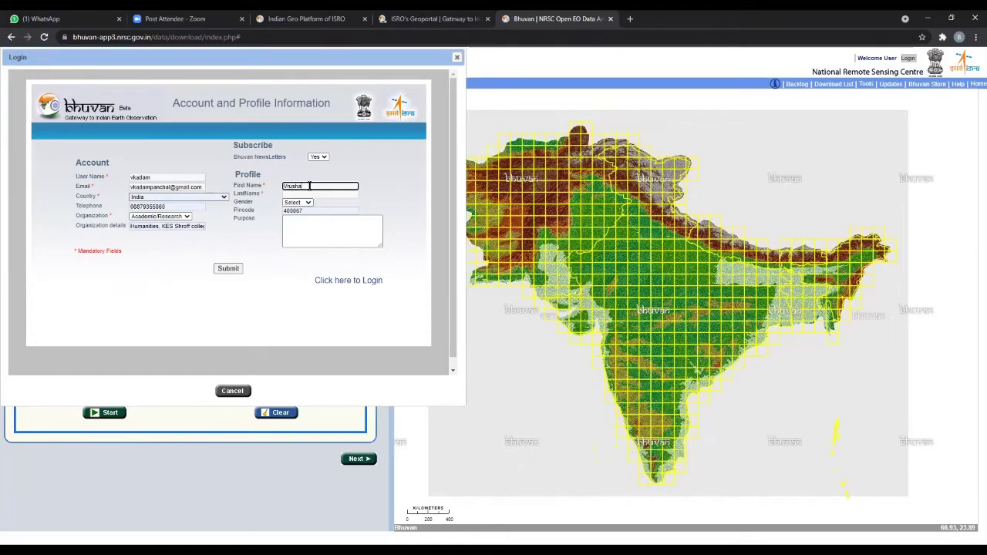
left_click(382, 195)
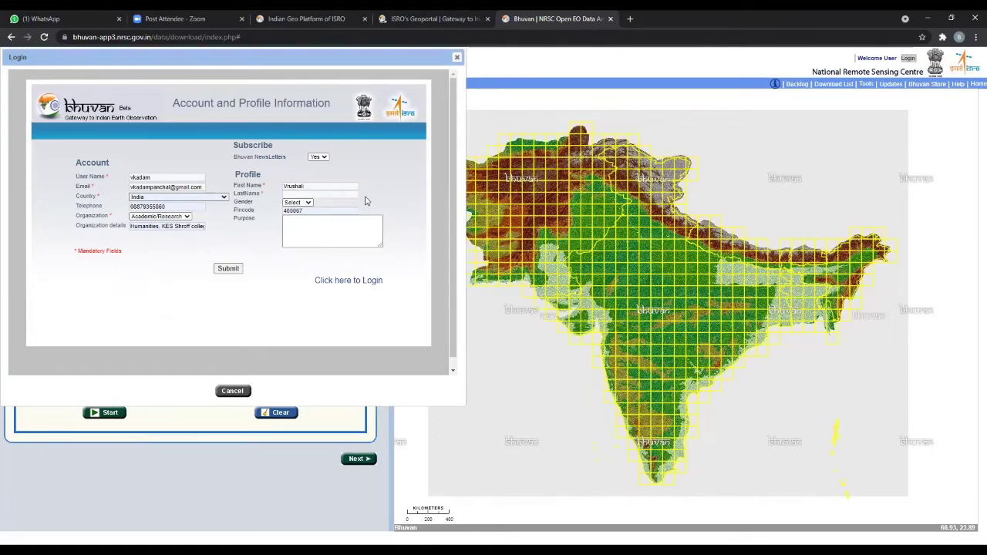
left_click(325, 197)
left_click(303, 203)
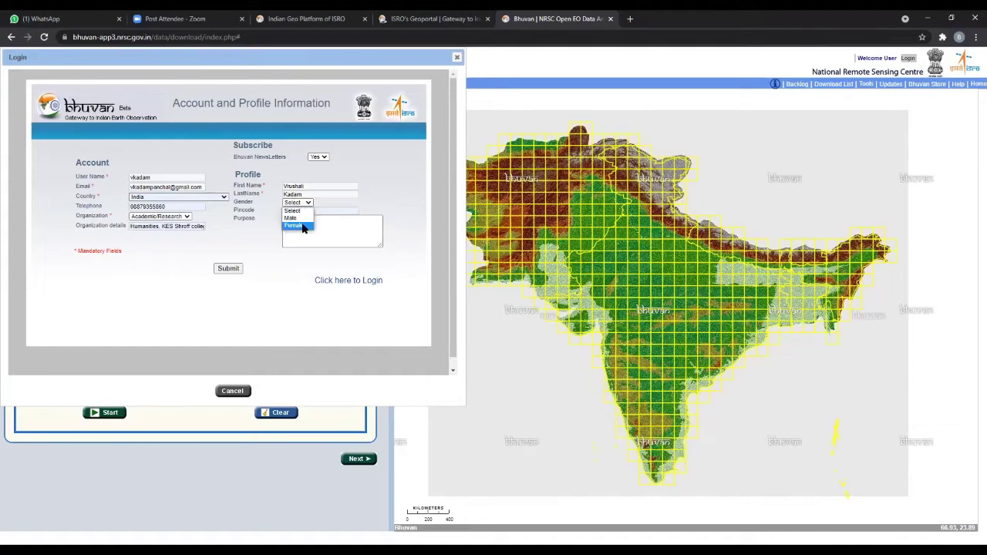
left_click(303, 226)
left_click(314, 242)
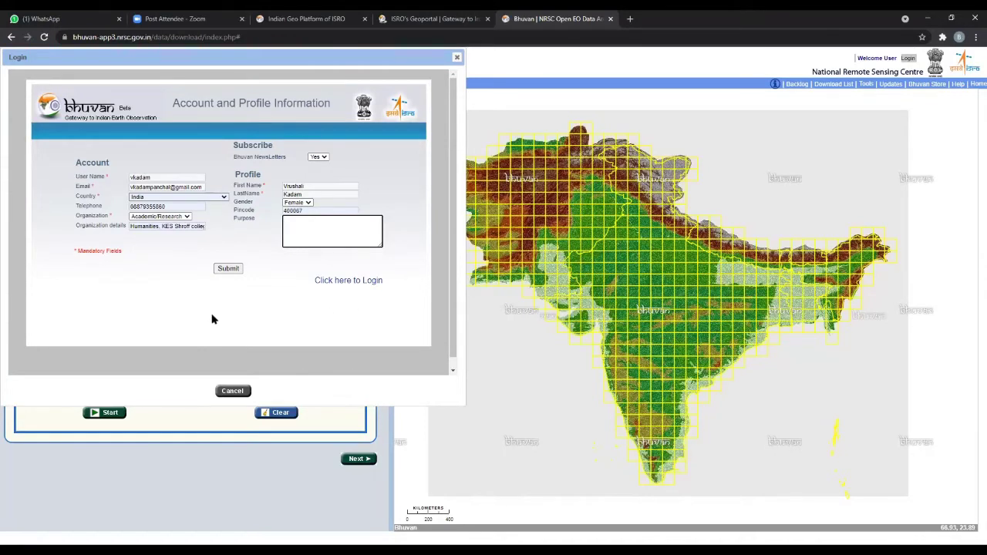
left_click(230, 274)
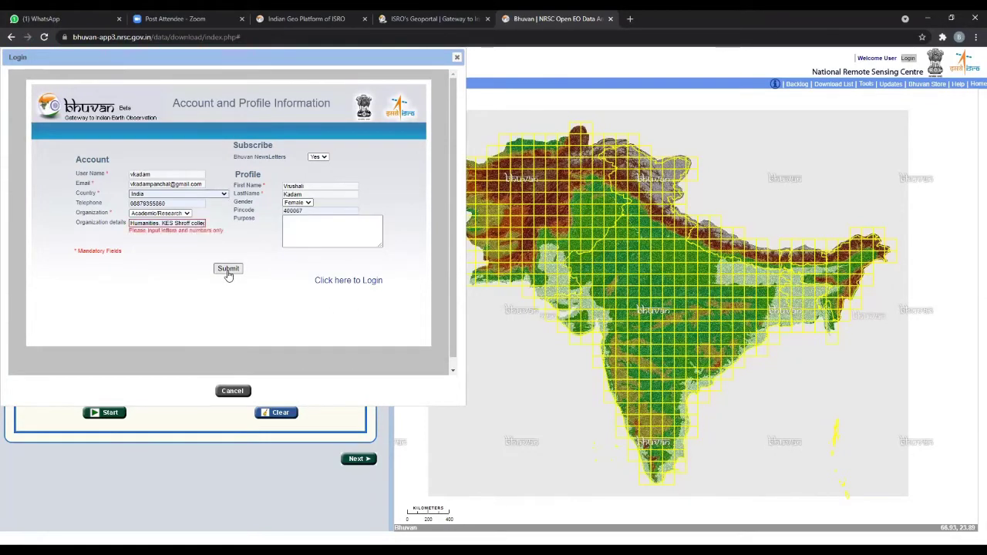
- Delete the comma after 'Humanities' in Organization details, resubmit, and close the registration dialog
left_click(183, 223)
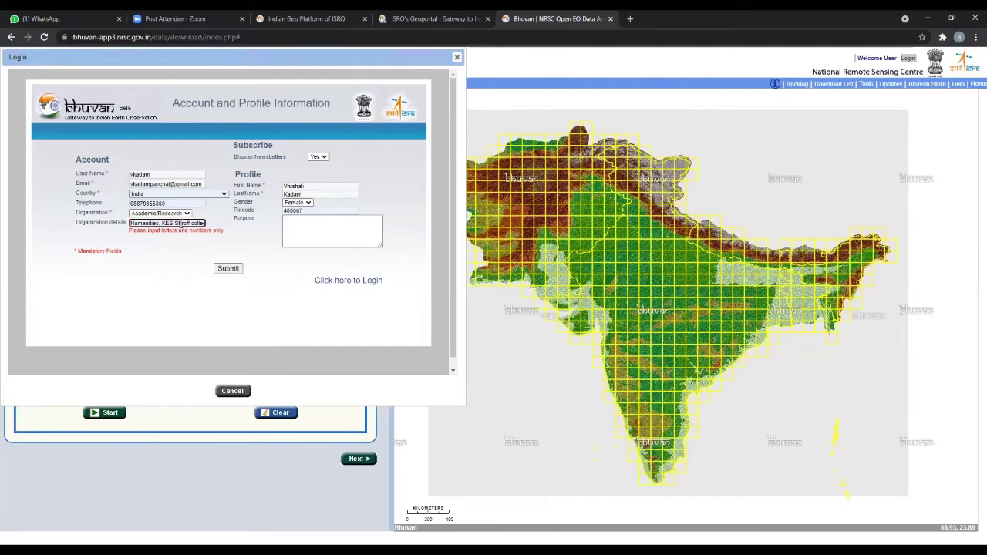
left_click(166, 242)
left_click(191, 222)
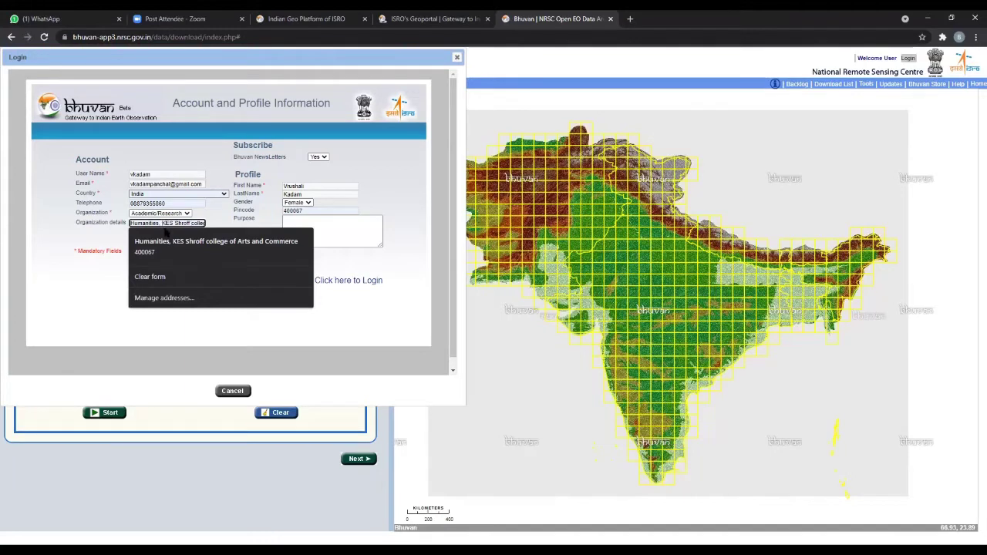
key("BackSpace")
key("BackSpace")
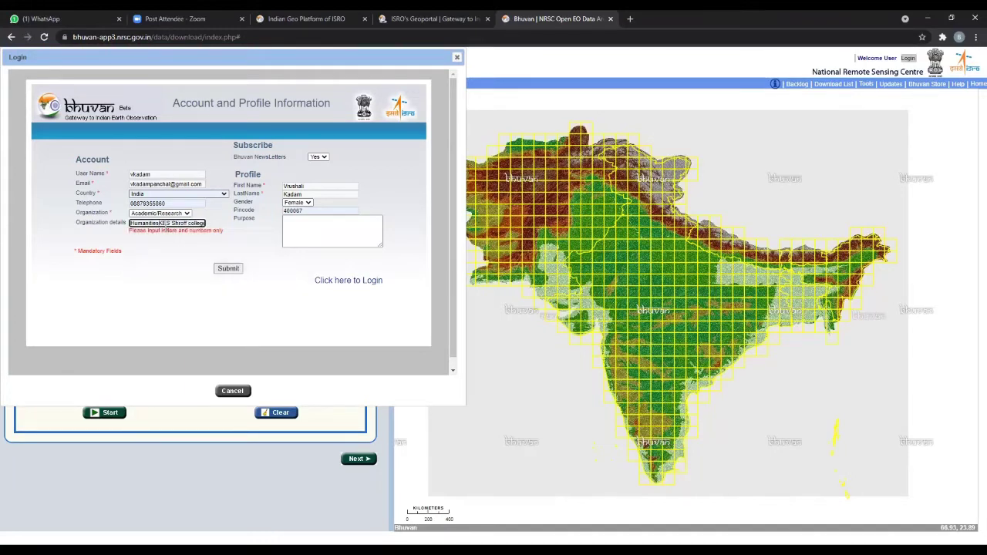
left_click(236, 269)
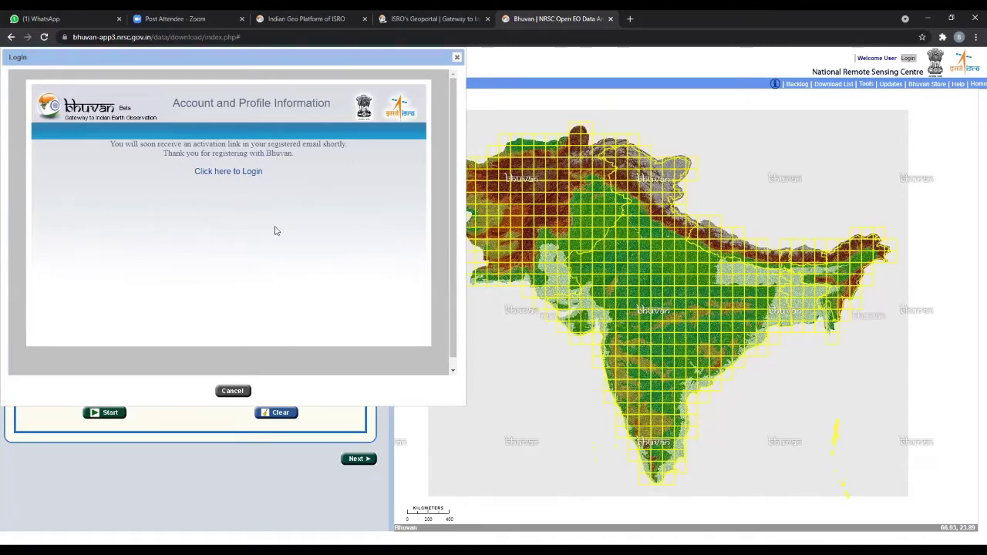
left_click(458, 58)
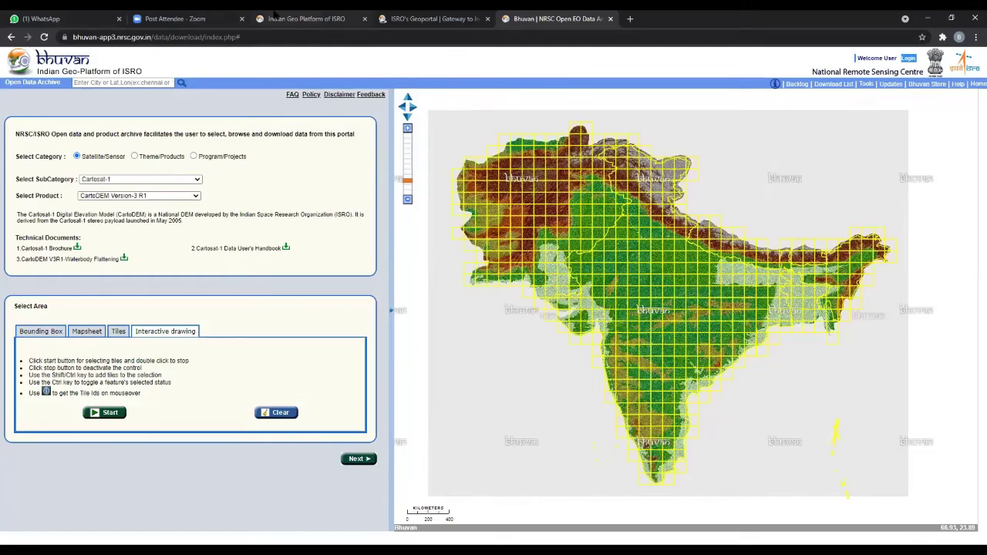
- Close the Zoom tab and open Gmail in a new tab under the registration Google account
left_click(242, 18)
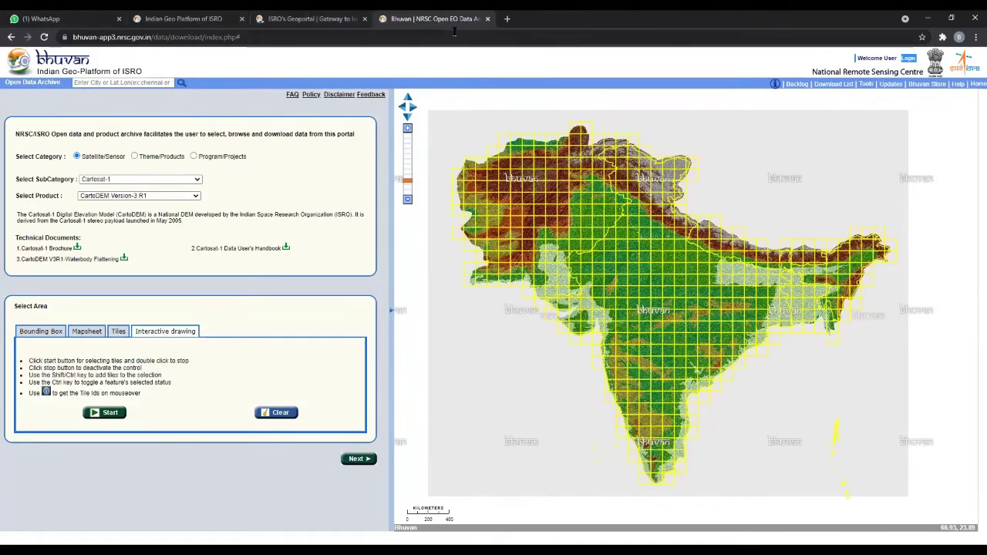
key("ctrl+t")
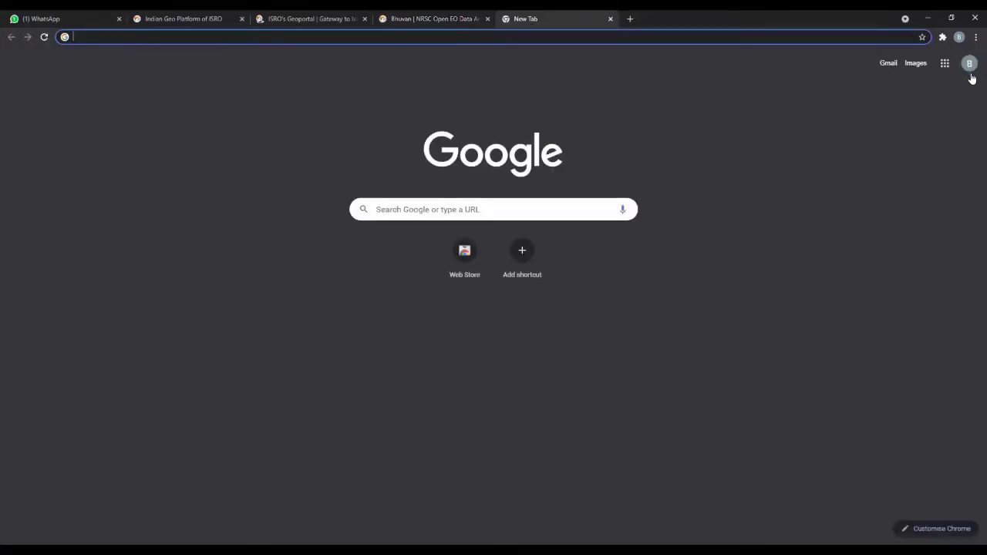
left_click(969, 65)
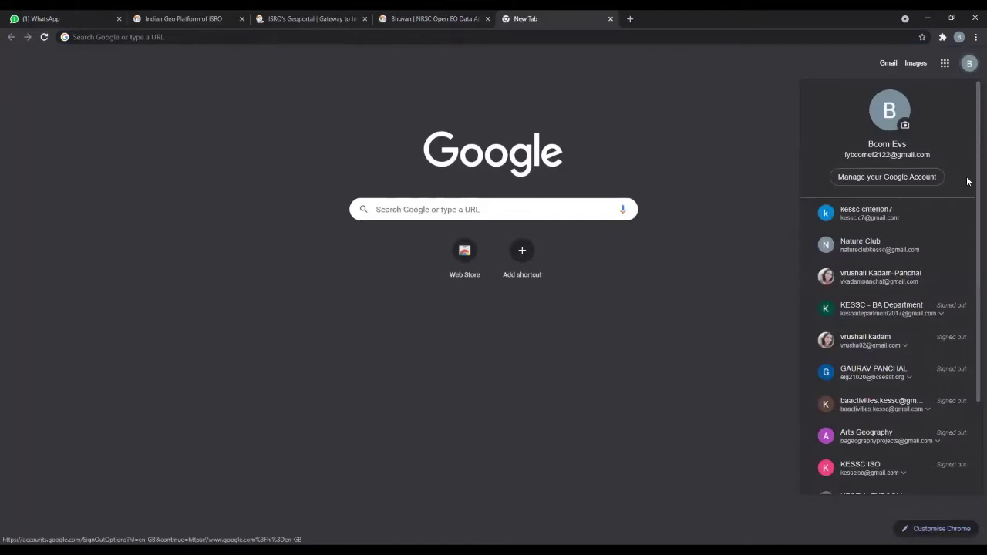
left_click(875, 270)
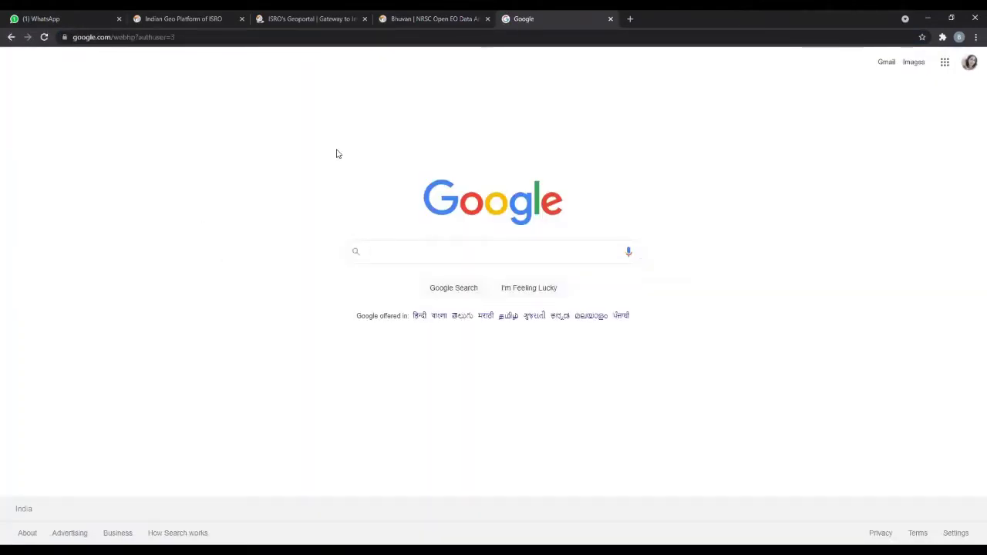
left_click(886, 63)
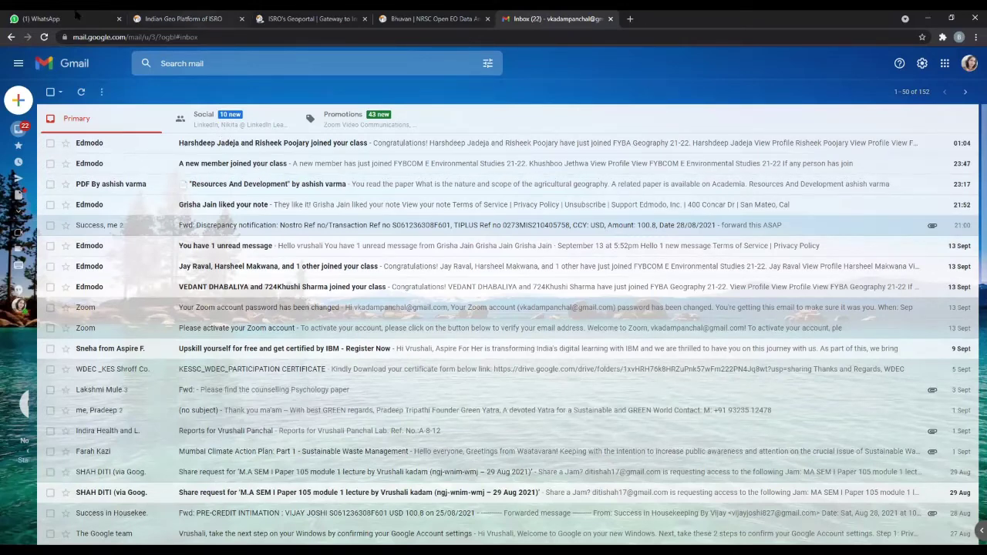
- Return to the Gmail tab and refresh the inbox to bring in the Bhuvan confirmation email
left_click(173, 20)
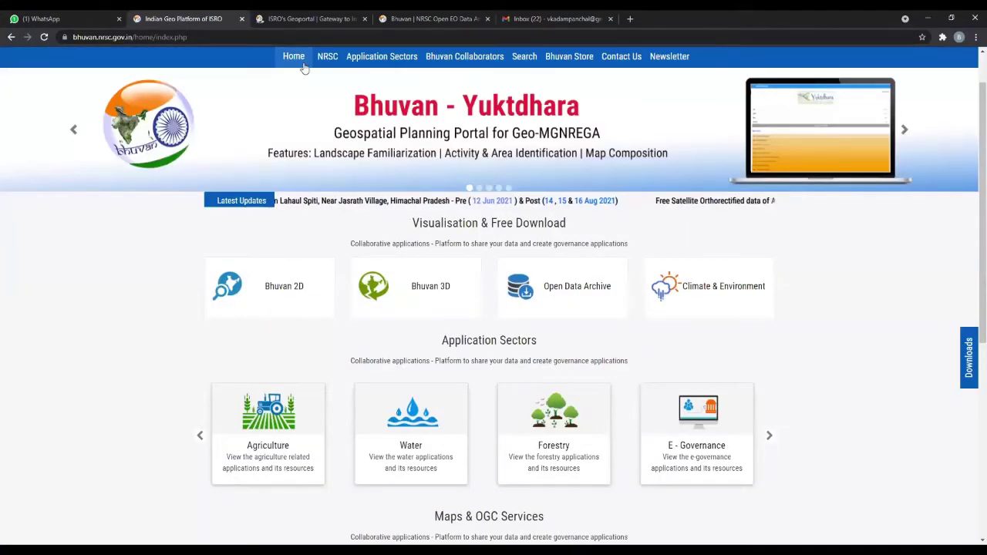
left_click(423, 21)
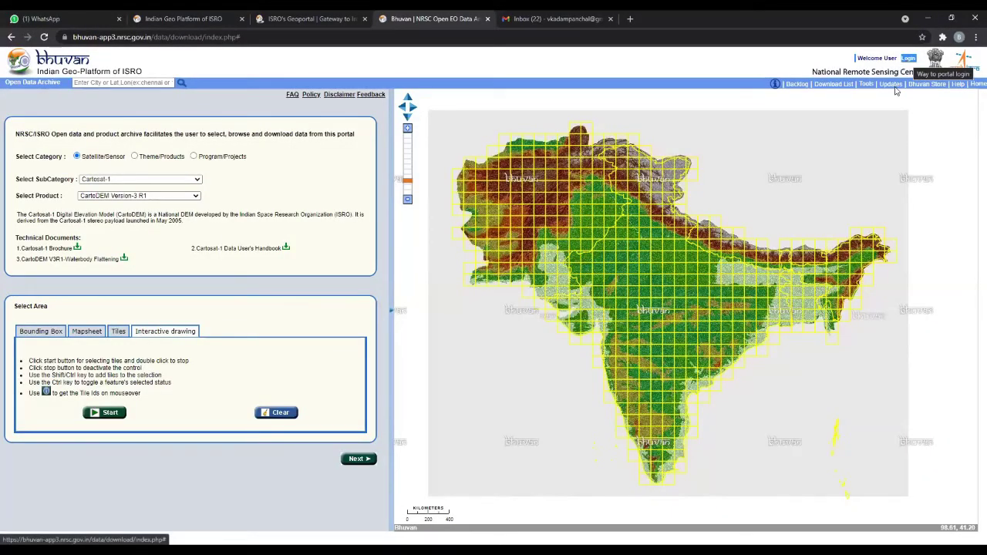
key("ctrl+Tab")
left_click(81, 93)
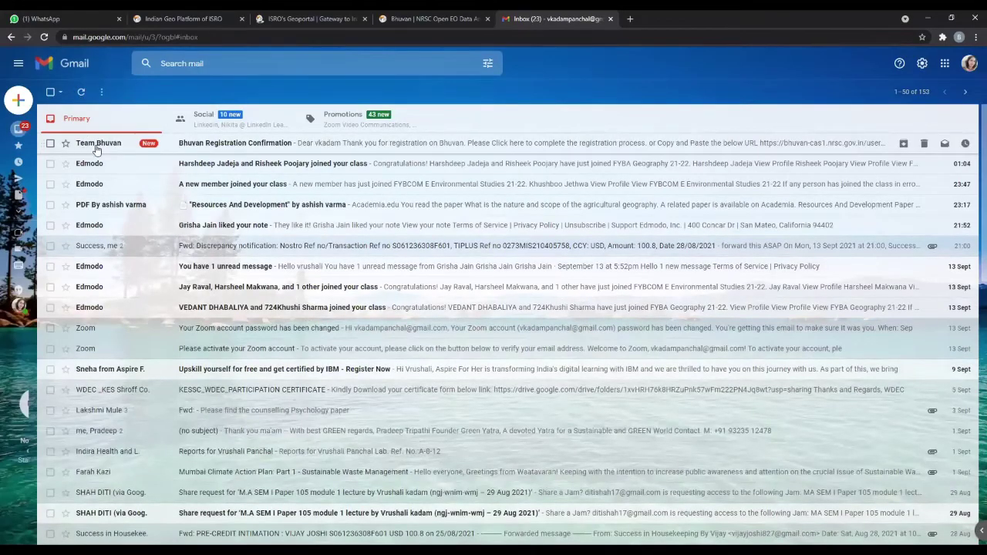
mouse_move(97, 150)
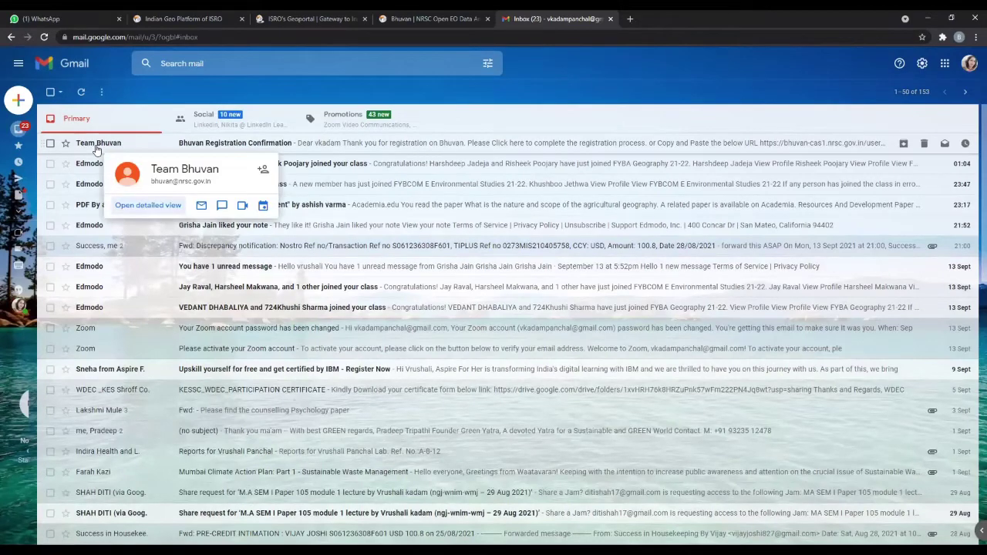
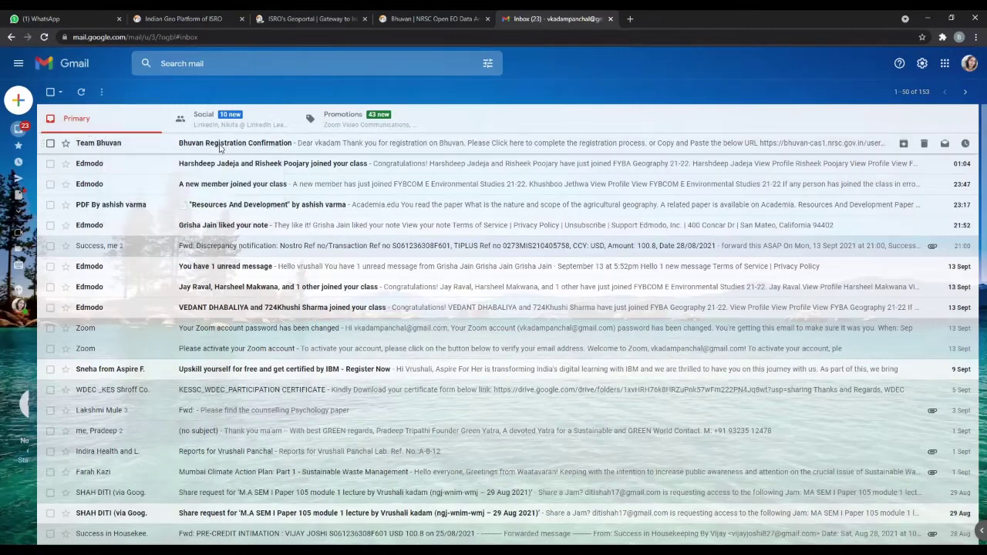
- Open the 'Bhuvan Registration Confirmation' email from Team Bhuvan in the Gmail inbox
left_click(222, 147)
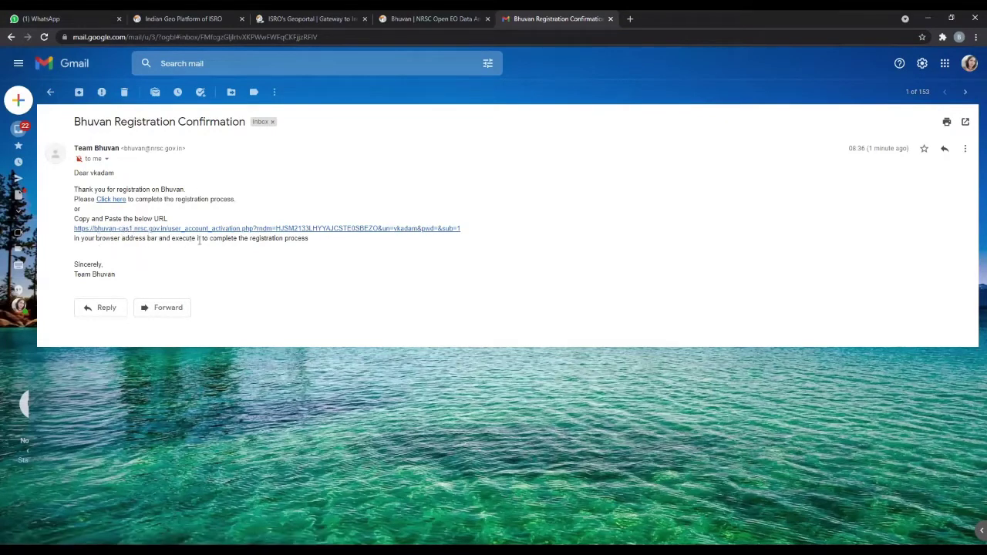
- Follow the email's activation link and enter a new password on the activation page
left_click(253, 231)
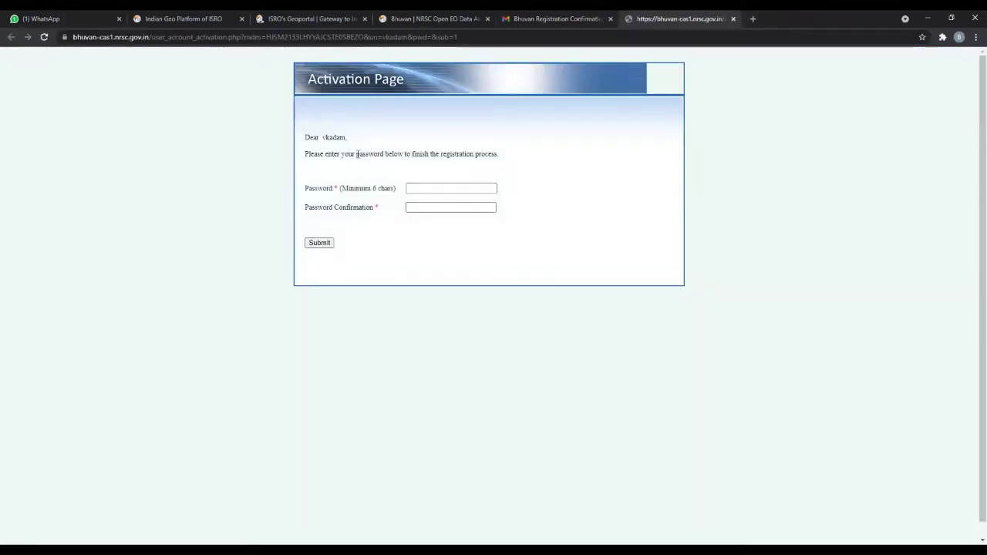
left_click(412, 189)
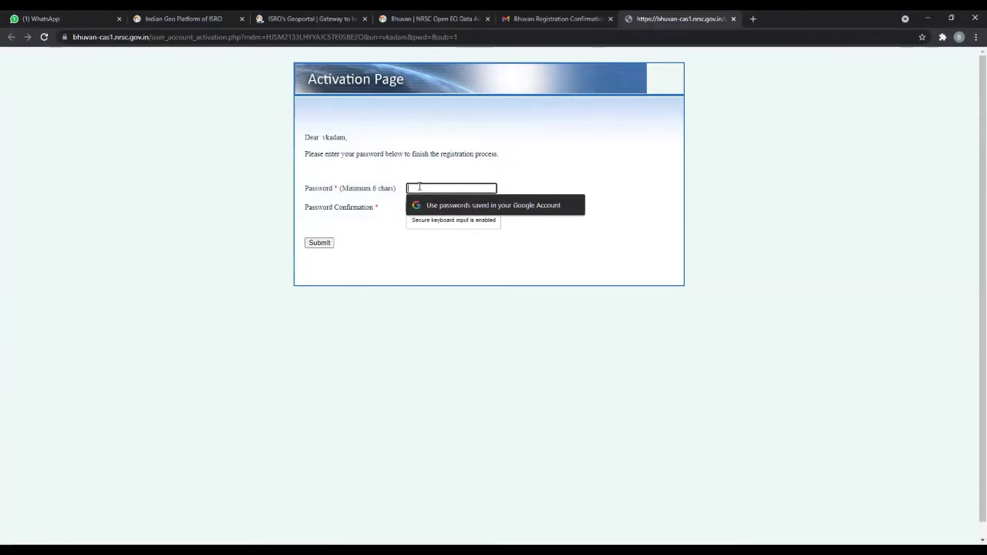
type("•")
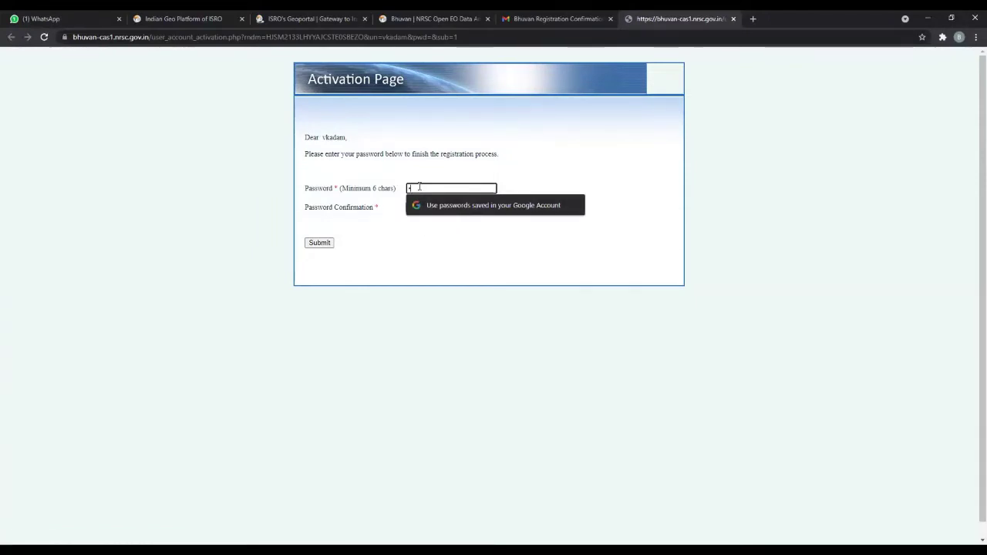
type("••••••••••••")
- Enter the password confirmation and submit, which returns a password mismatch error
left_click(434, 208)
left_click(435, 207)
type("•••••••")
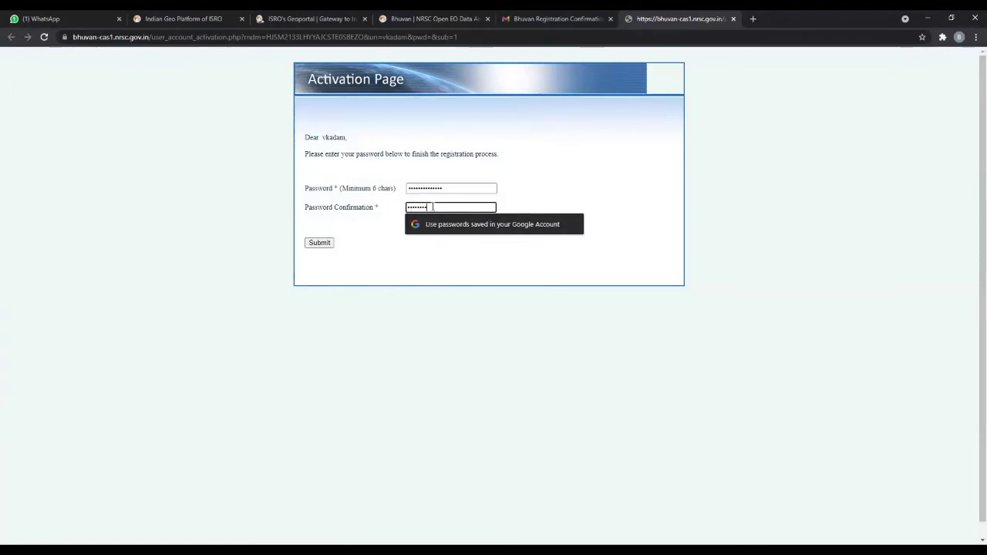
type("••")
left_click(329, 243)
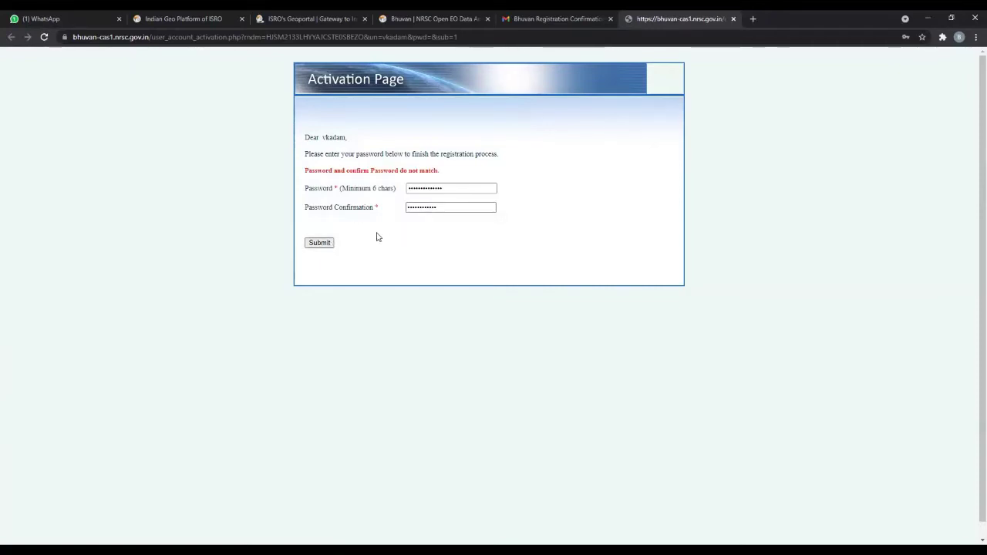
- Resubmit the activation form, then clear the Password Confirmation field
left_click(440, 207)
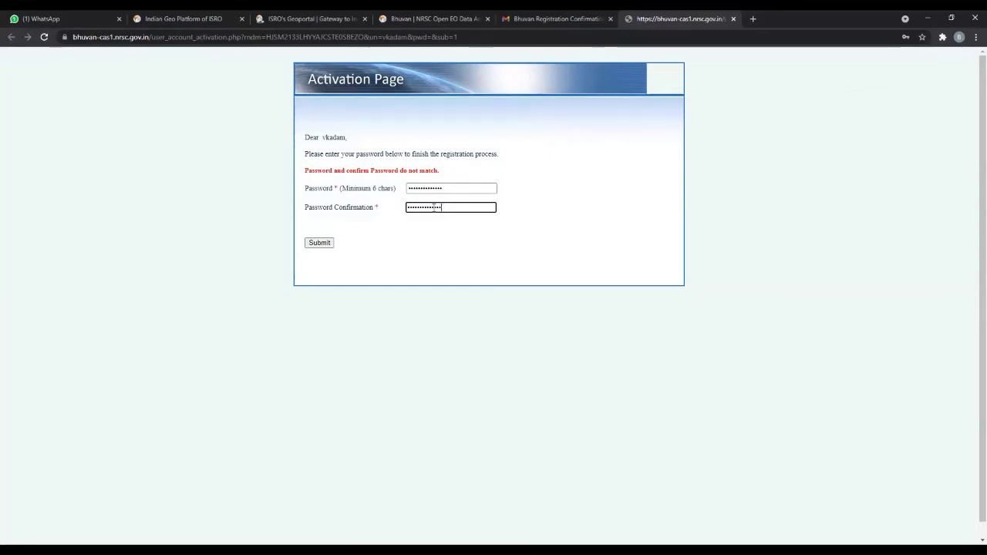
left_click(325, 243)
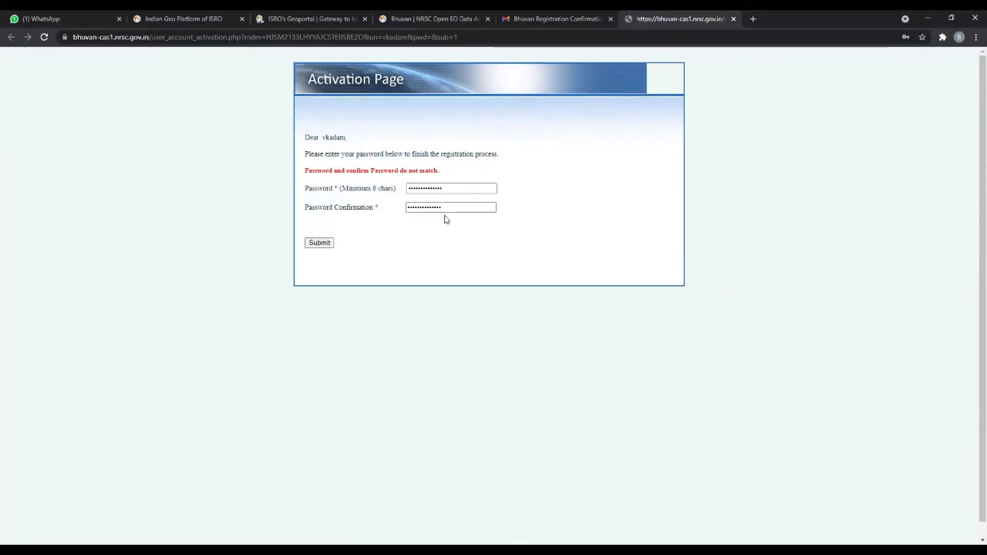
left_click_drag(449, 206, 361, 207)
key("BackSpace")
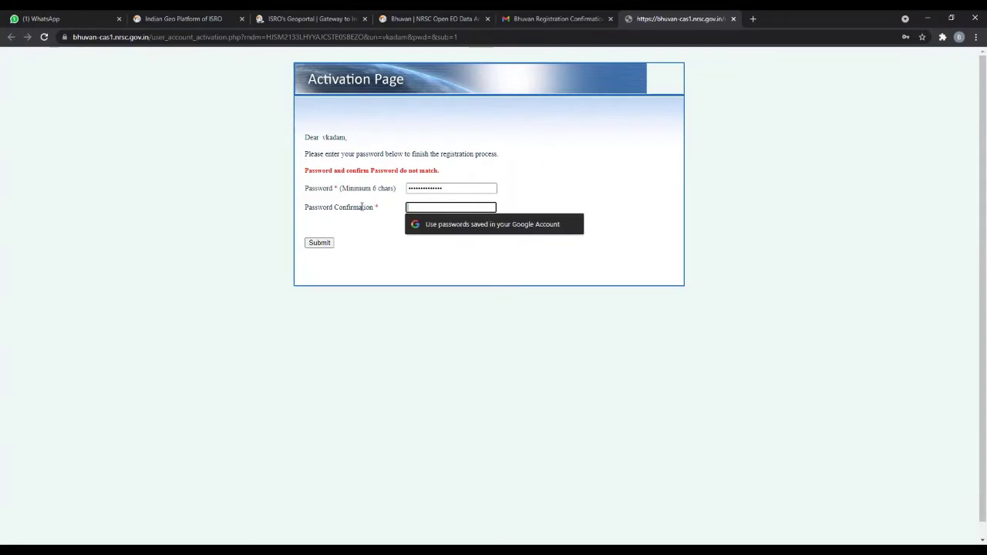
- Clear and retype the password, enter a matching confirmation, and submit to complete registration
left_click_drag(447, 187, 367, 187)
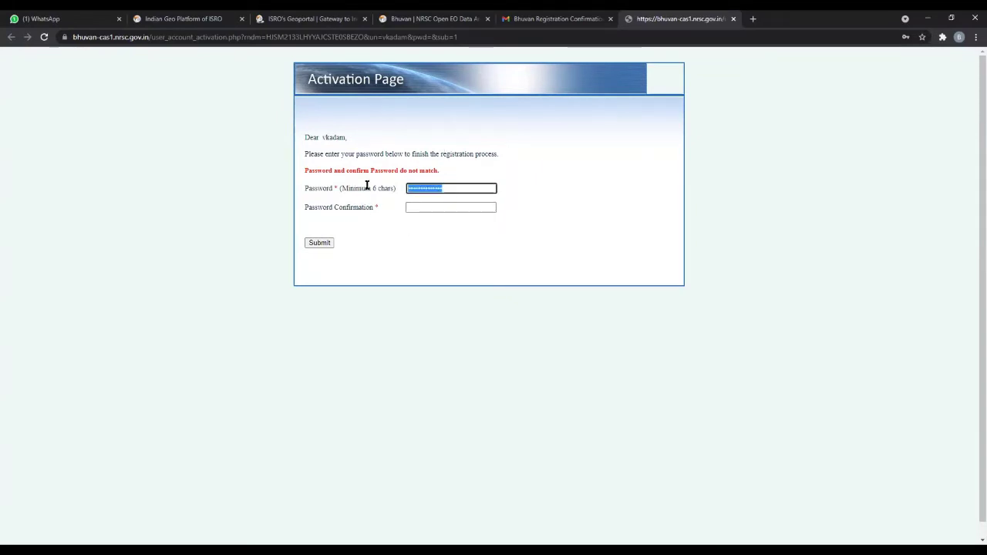
key("BackSpace")
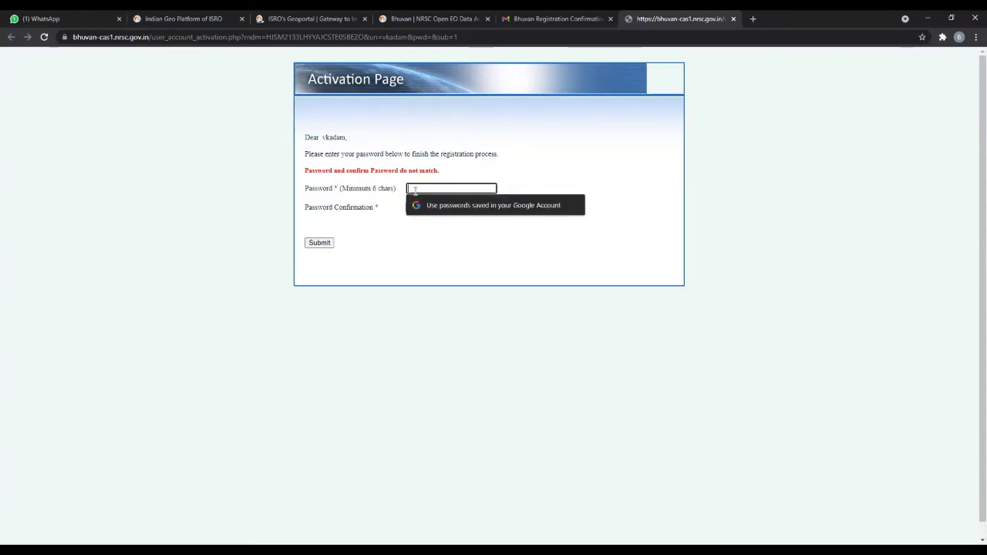
type("••••••")
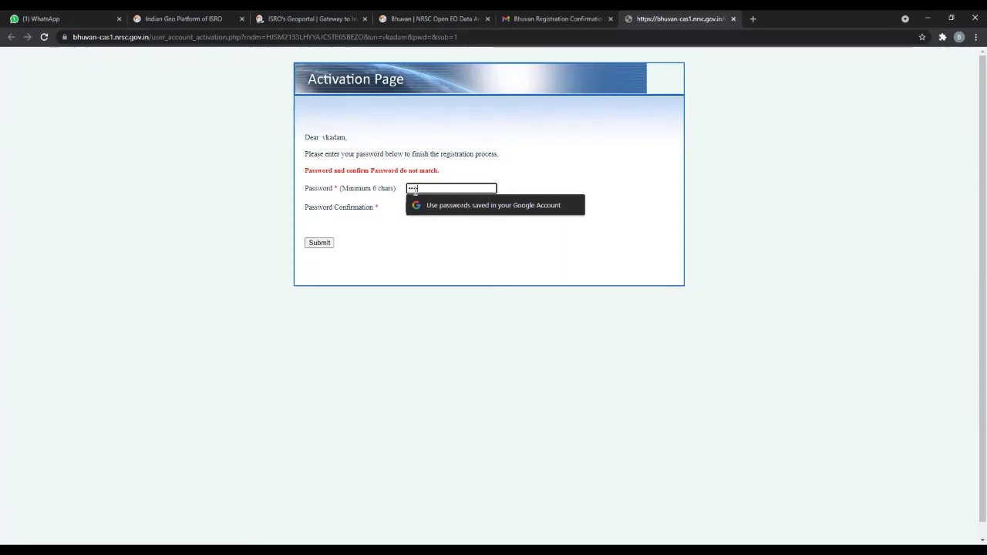
type("•")
type("••")
left_click(429, 206)
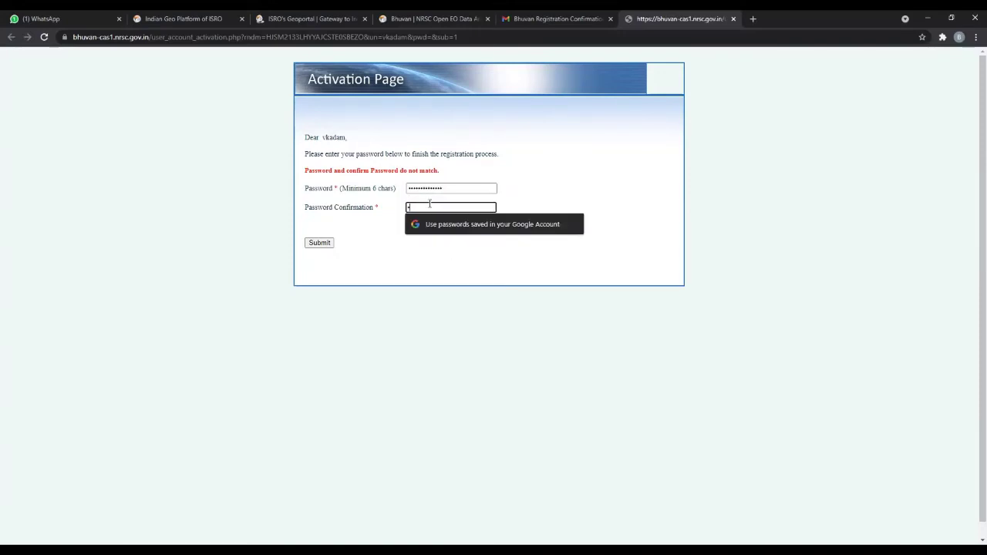
type("••••••••••••")
left_click(314, 246)
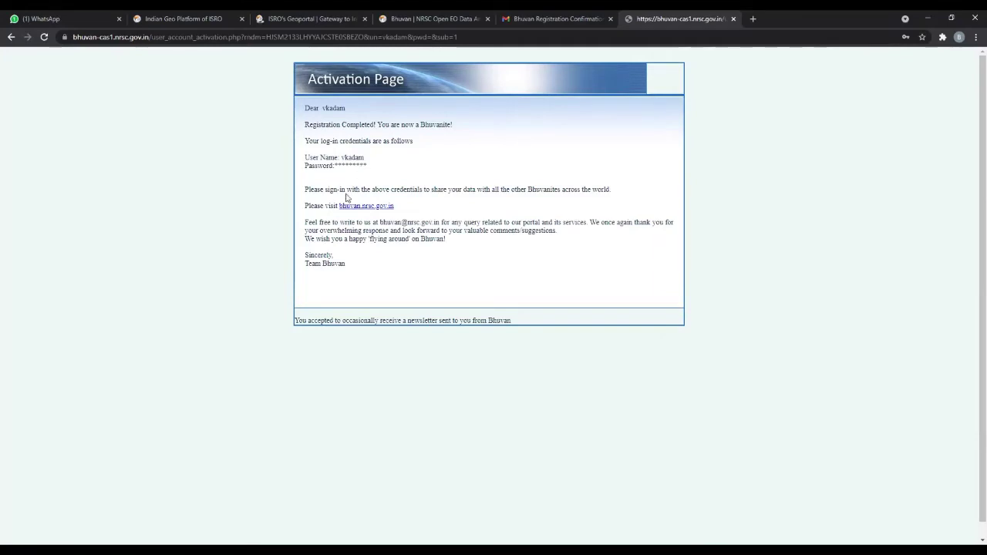
- Select and deselect the registered user name, then go to the Bhuvan home page
left_click_drag(341, 158, 377, 165)
left_click(487, 273)
left_click(381, 206)
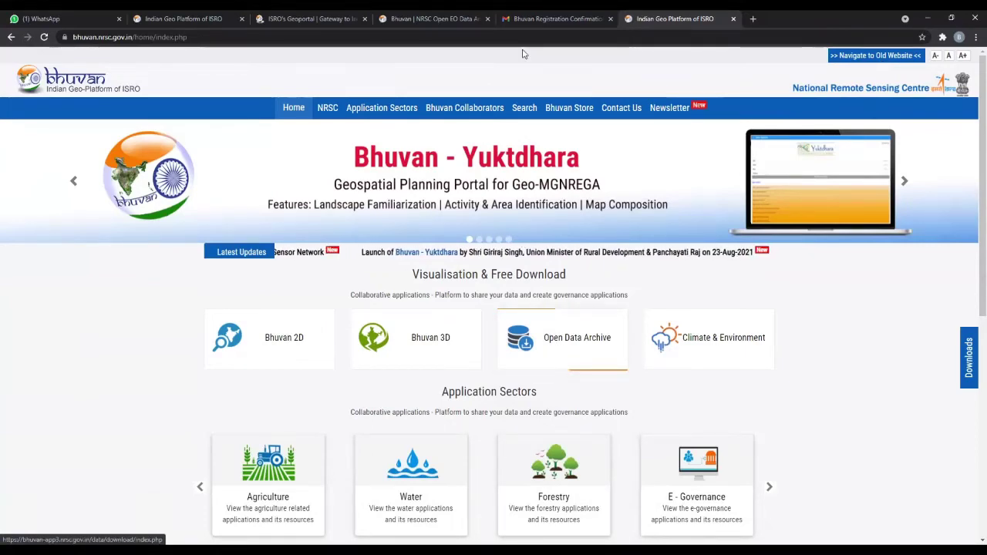
- Close the Gmail tab and return to the Bhuvan Open EO Data tab to sign in
key("ctrl+shift+Tab")
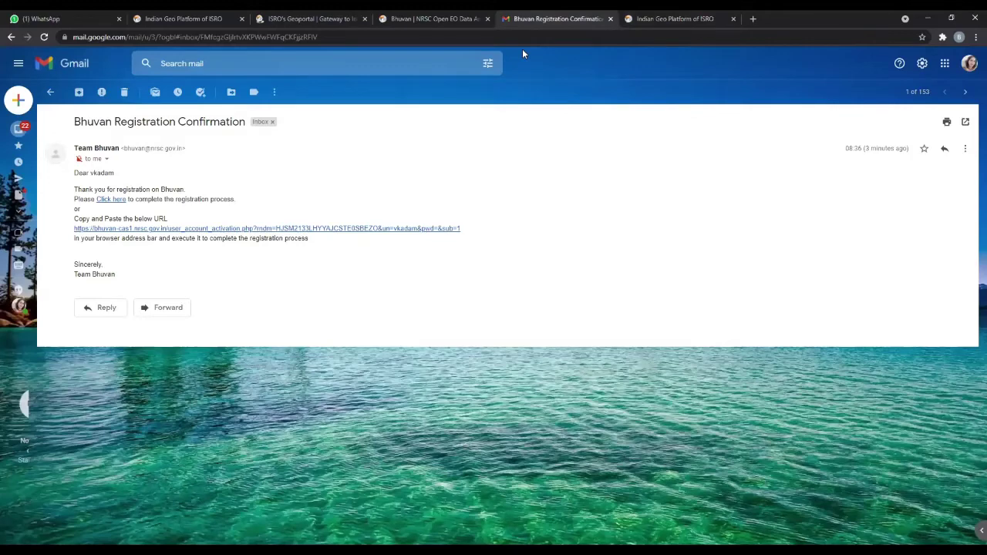
left_click(610, 19)
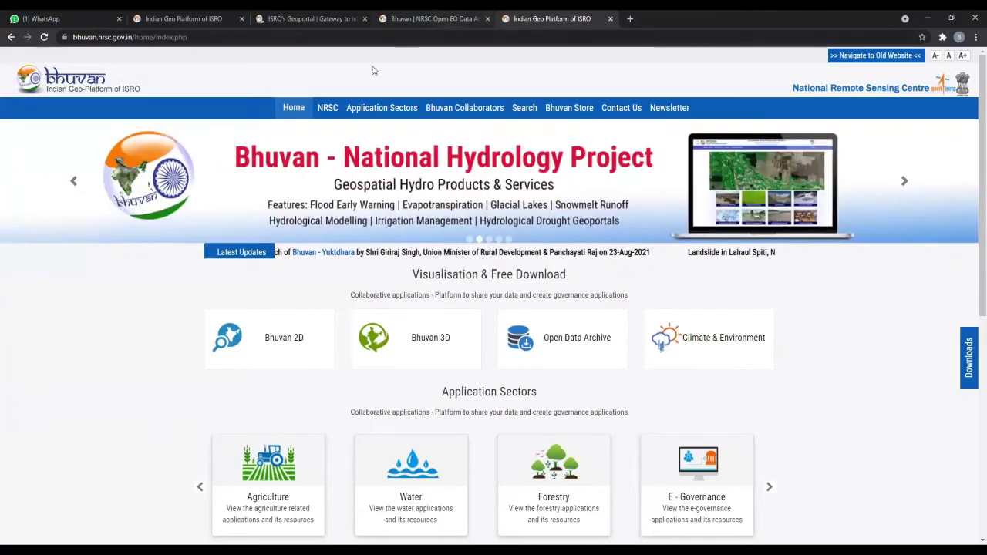
key("ctrl+shift+Tab")
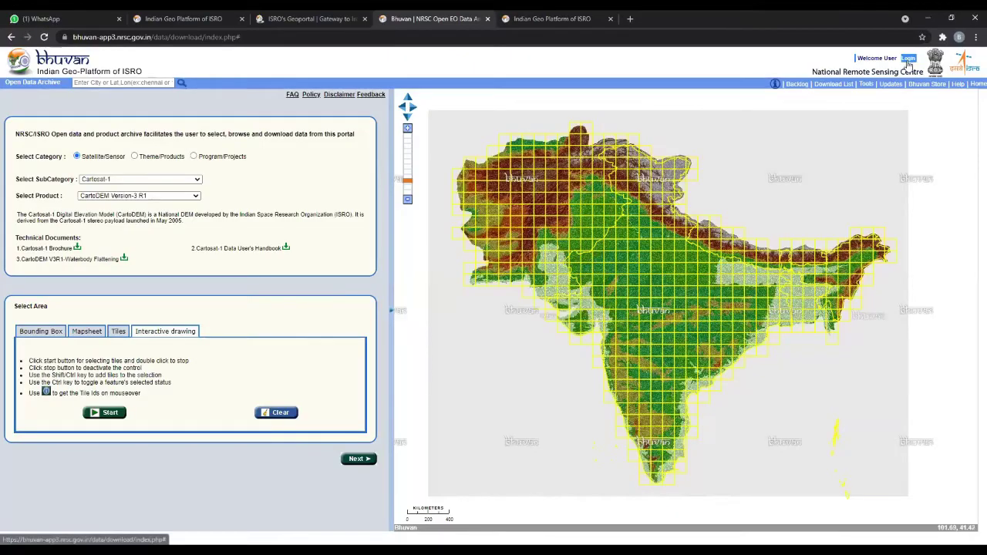
left_click(908, 58)
- Enter the account username and password in the Bhuvan login form
left_click(107, 293)
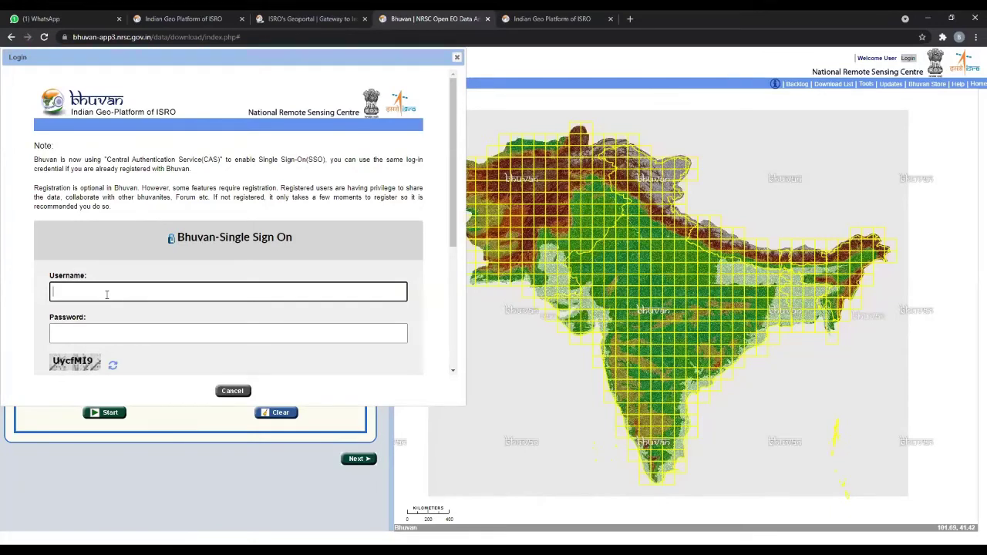
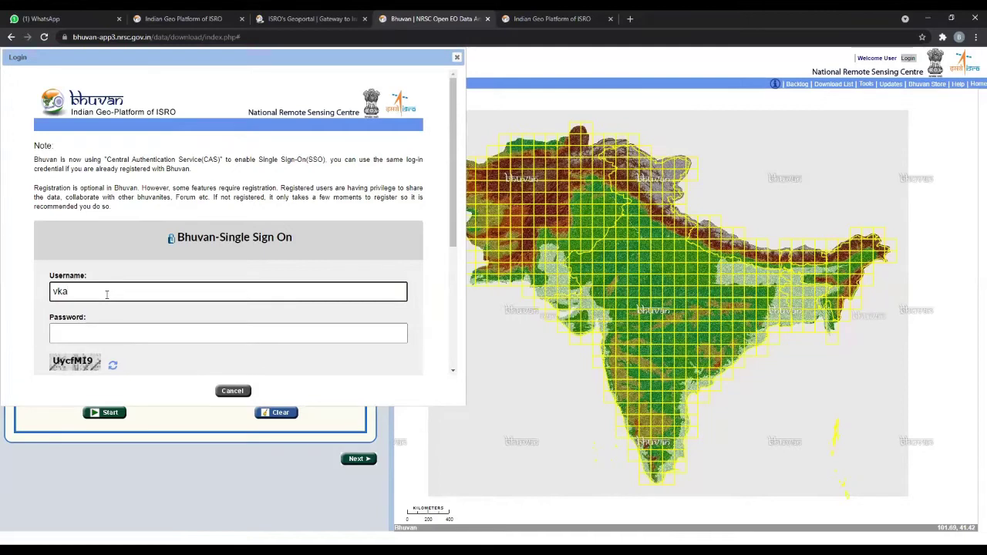
left_click(93, 334)
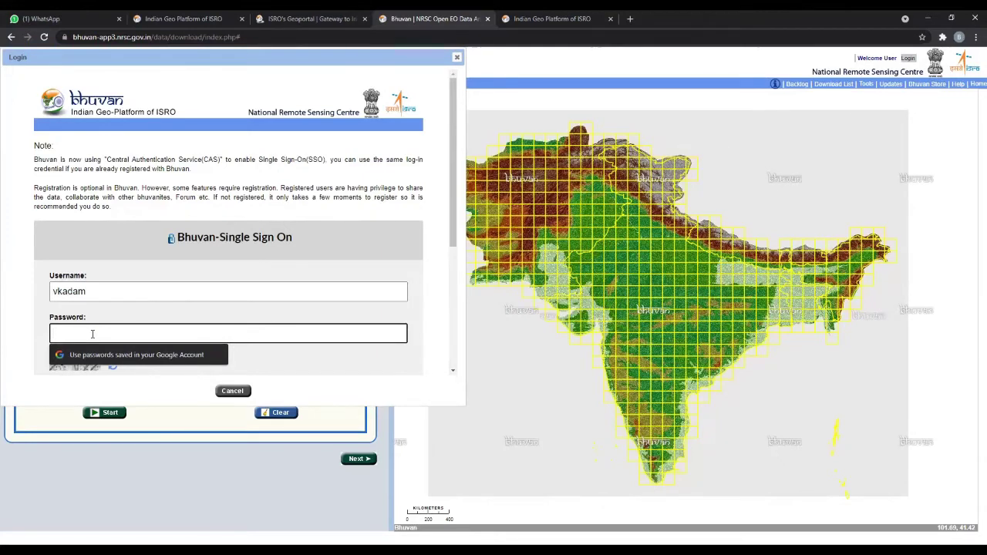
type("•••")
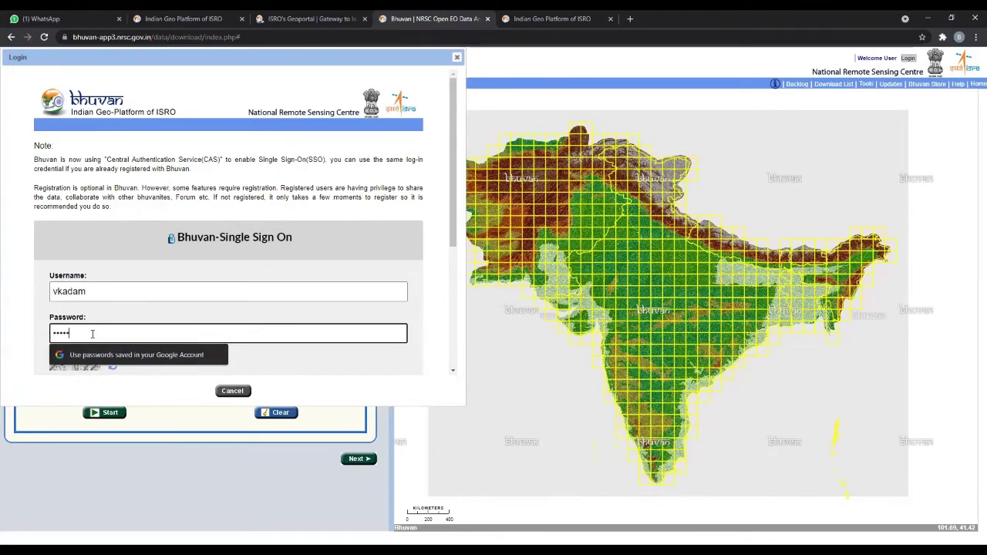
type("•••••••••")
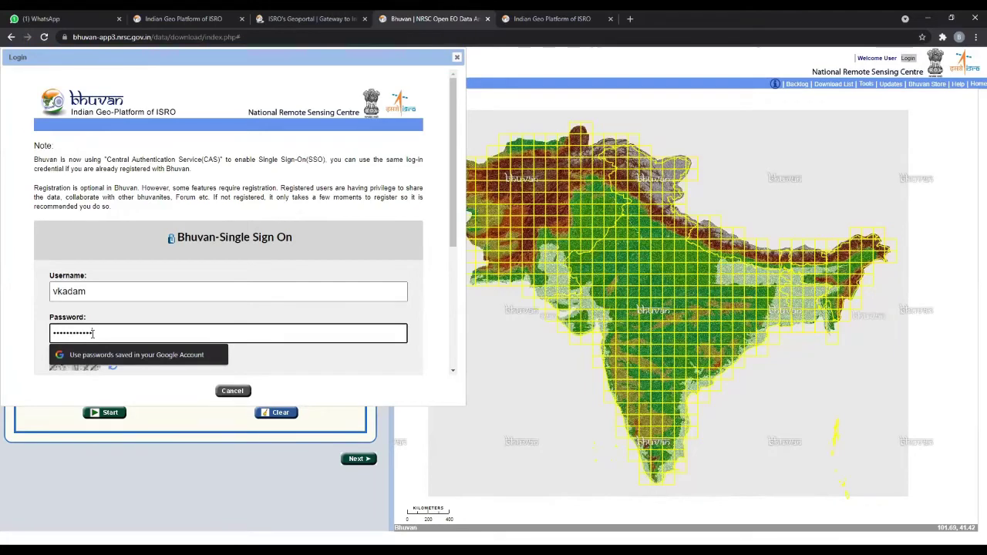
left_click(154, 320)
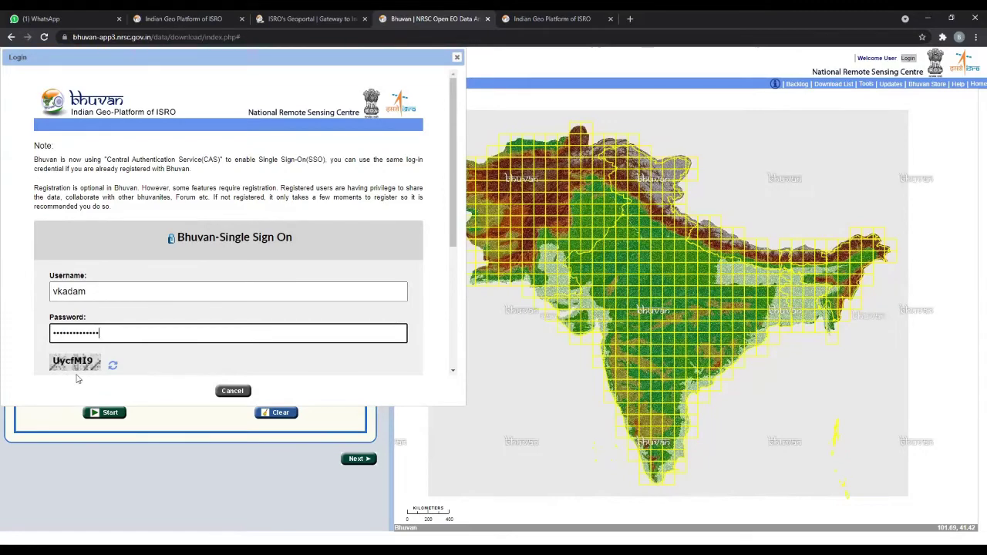
- Scroll down the login dialog and type the captcha code
scroll(197, 373, "down", 1)
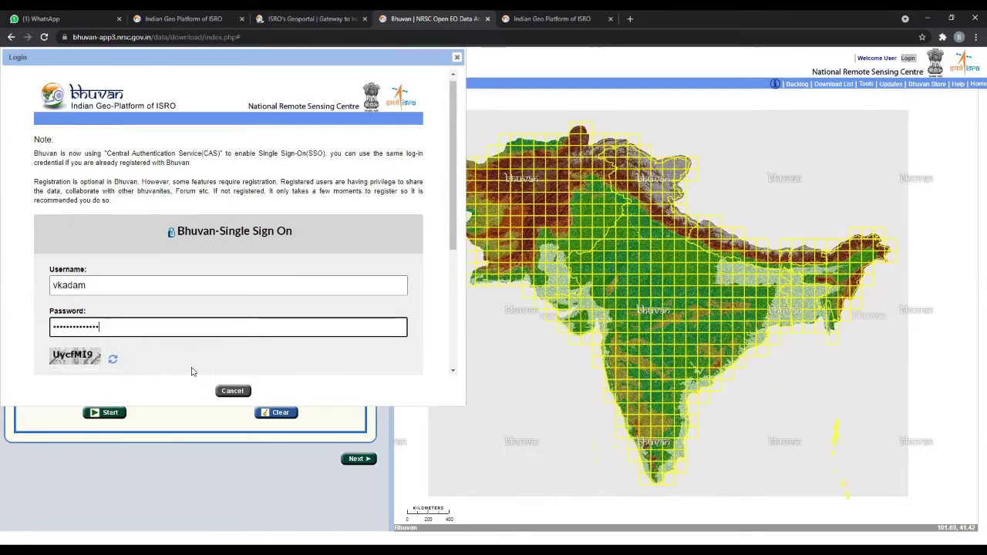
scroll(196, 373, "down", 1)
left_click(69, 354)
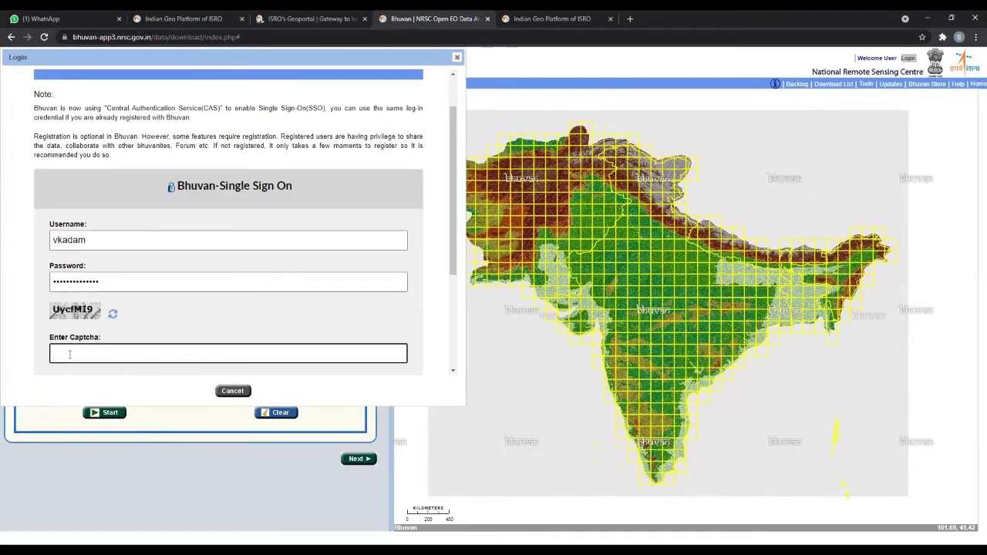
type("Uyc")
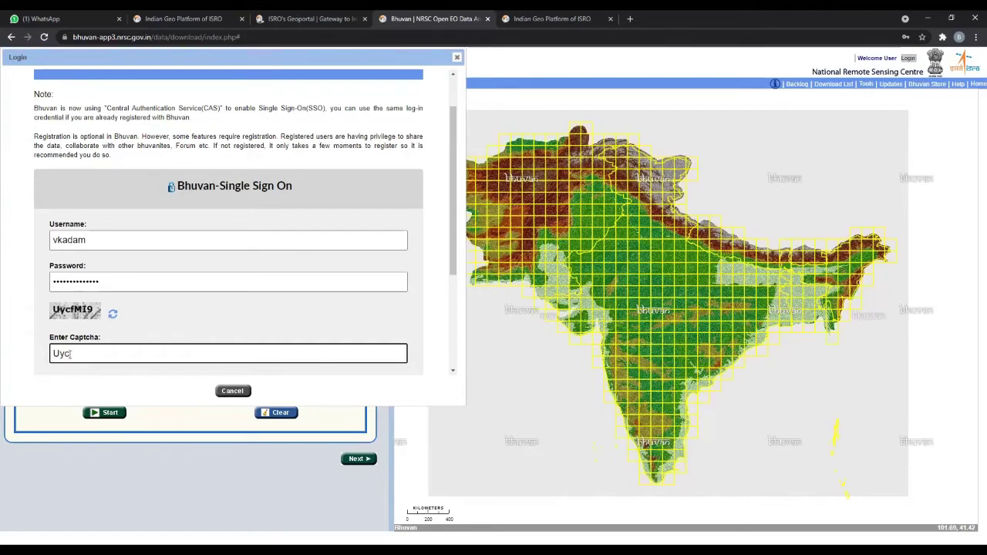
type("fMI9")
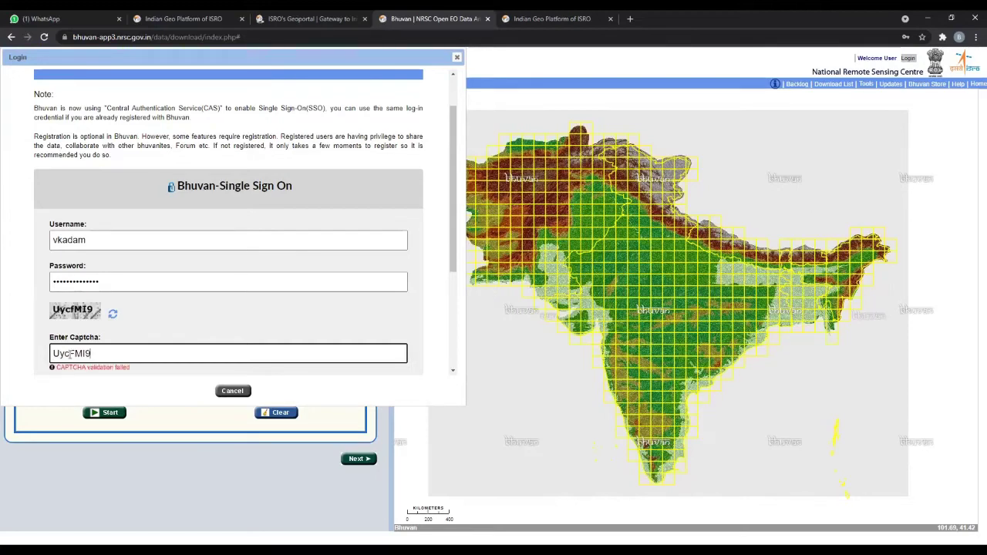
left_click(161, 386)
- Correct the captcha's wrongly capitalised letter to lowercase 'f' and submit the login
left_click(111, 352)
left_click(111, 352)
left_click(74, 353)
key("BackSpace")
type("f")
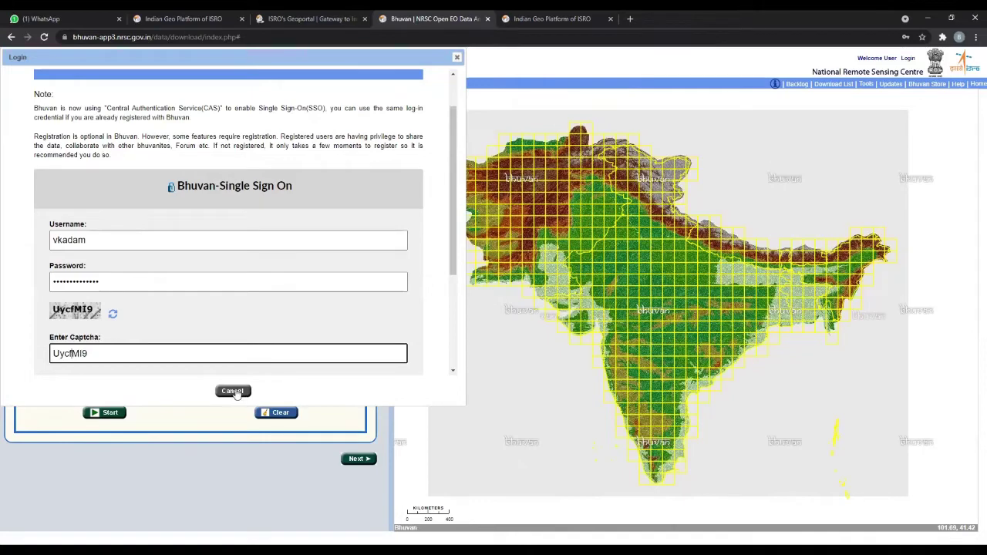
scroll(222, 347, "down", 2)
left_click(226, 255)
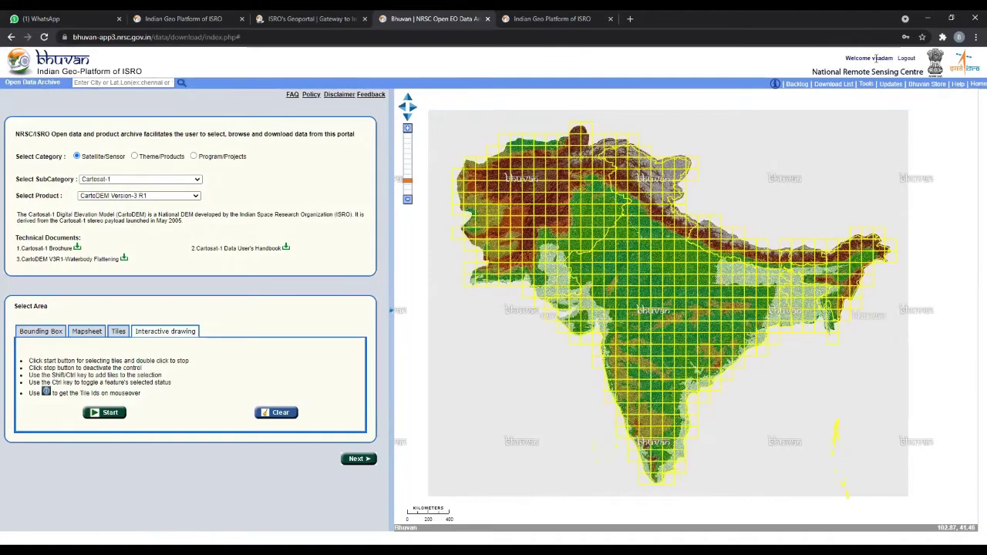
- Switch the Select Area method to Tiles for CartoDEM Version-3 R1
left_click_drag(872, 58, 894, 60)
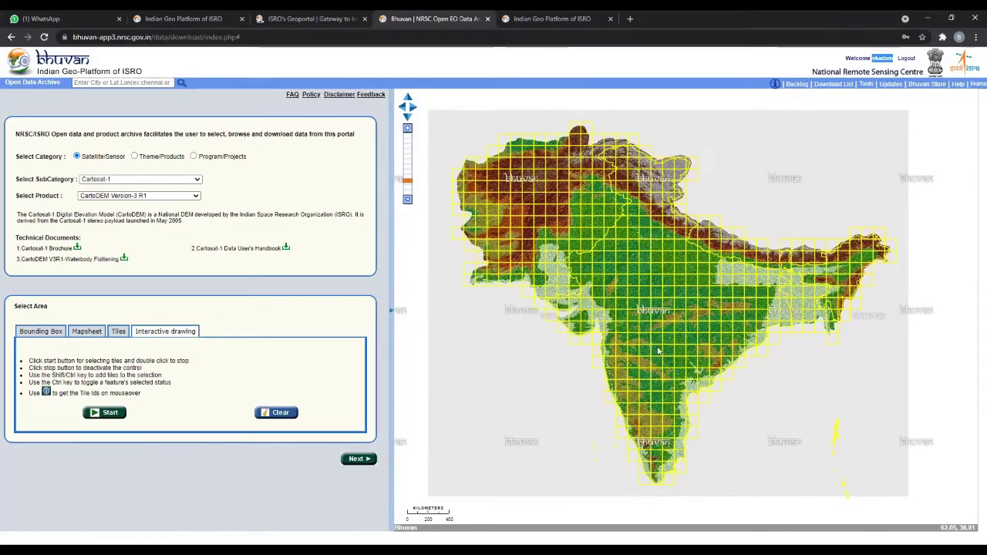
left_click(120, 333)
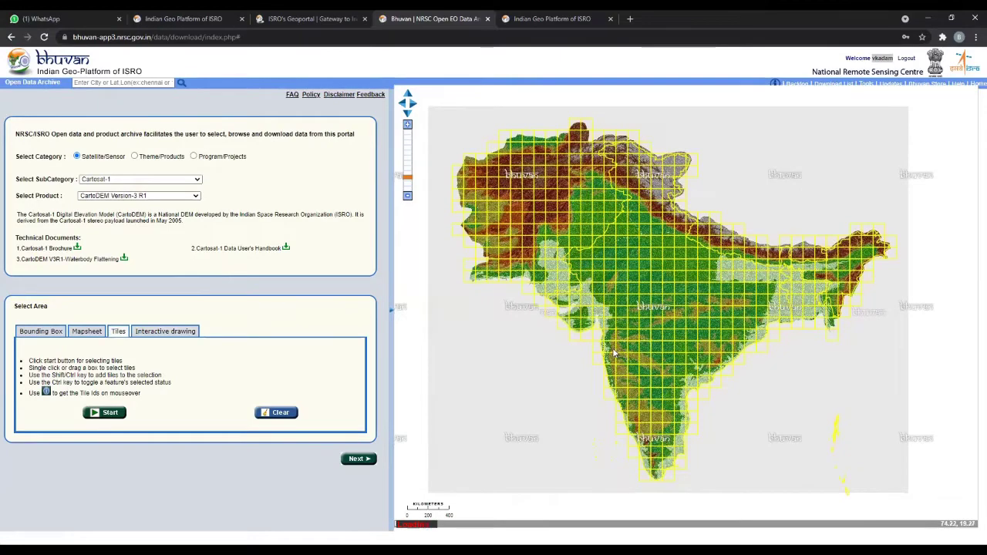
- Zoom to the west coast, select the single tile E43H (73E18N-74E19N), and proceed to its files
left_click(609, 363)
double_click(609, 366)
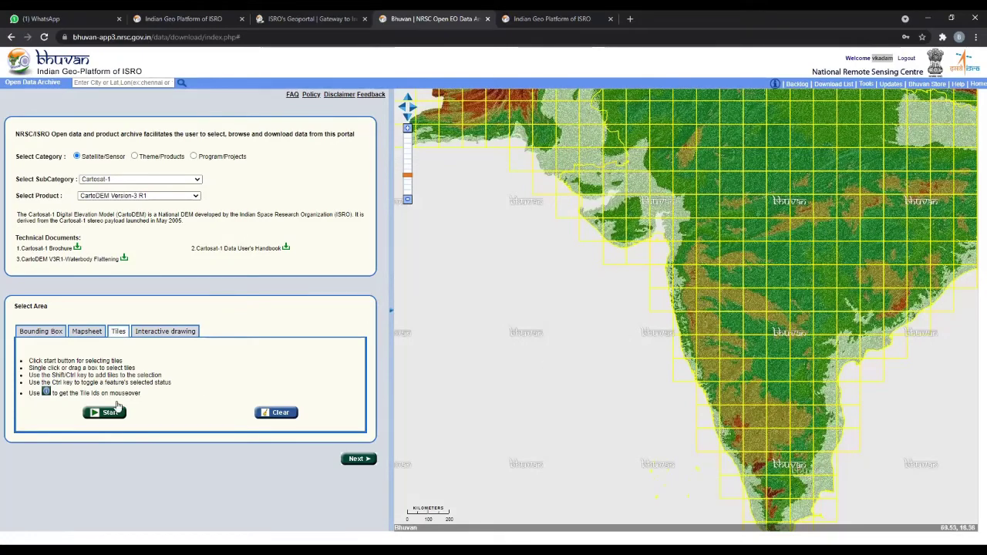
left_click(102, 414)
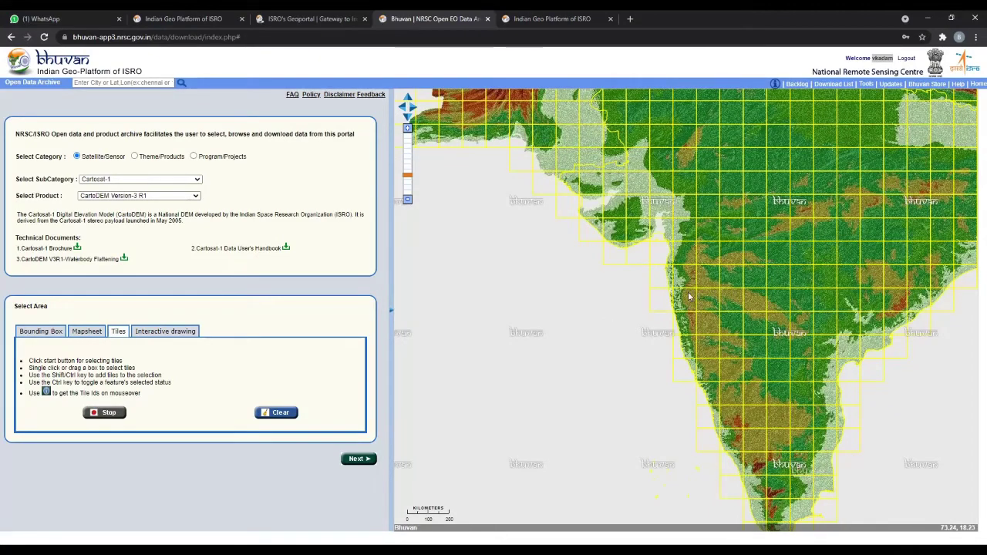
left_click_drag(683, 295, 699, 314)
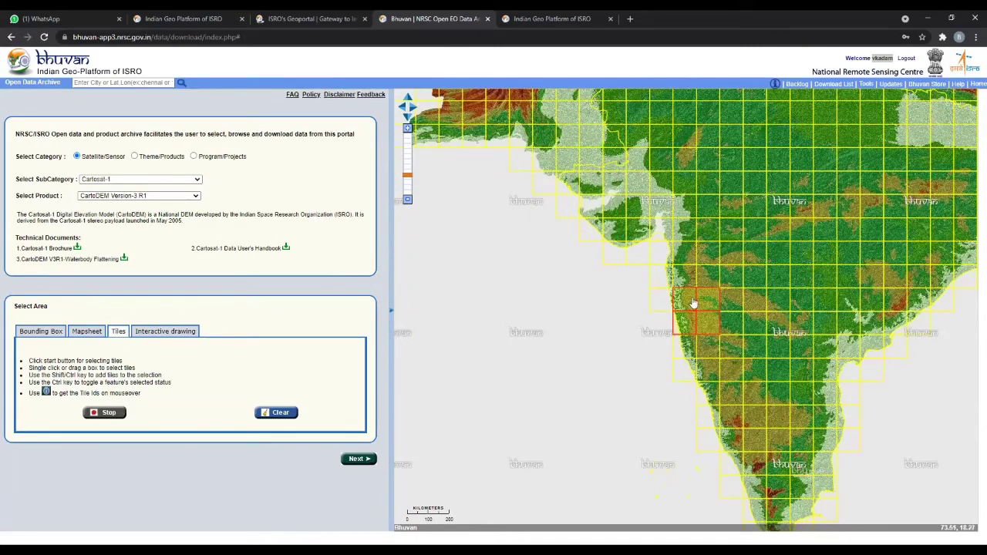
left_click(709, 272)
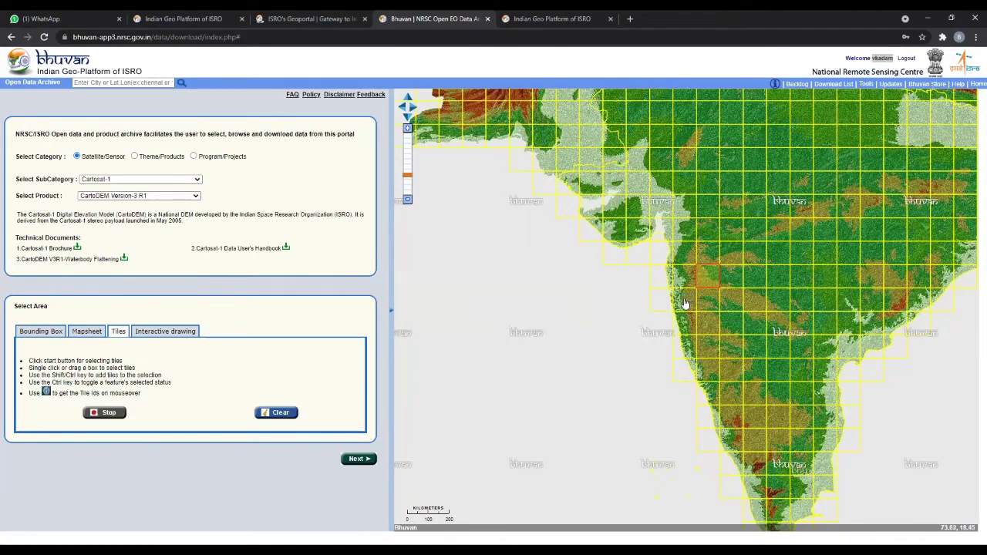
left_click(683, 297)
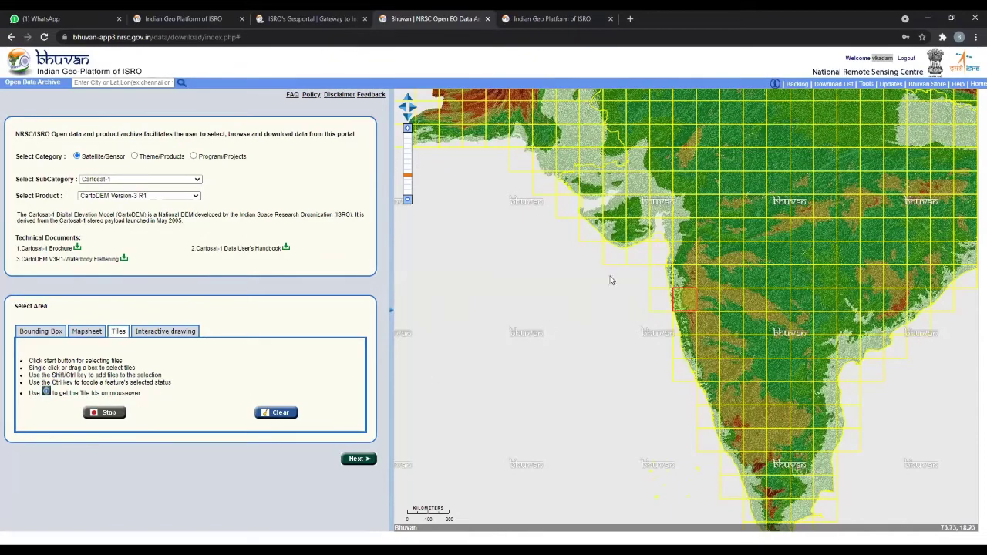
left_click(108, 414)
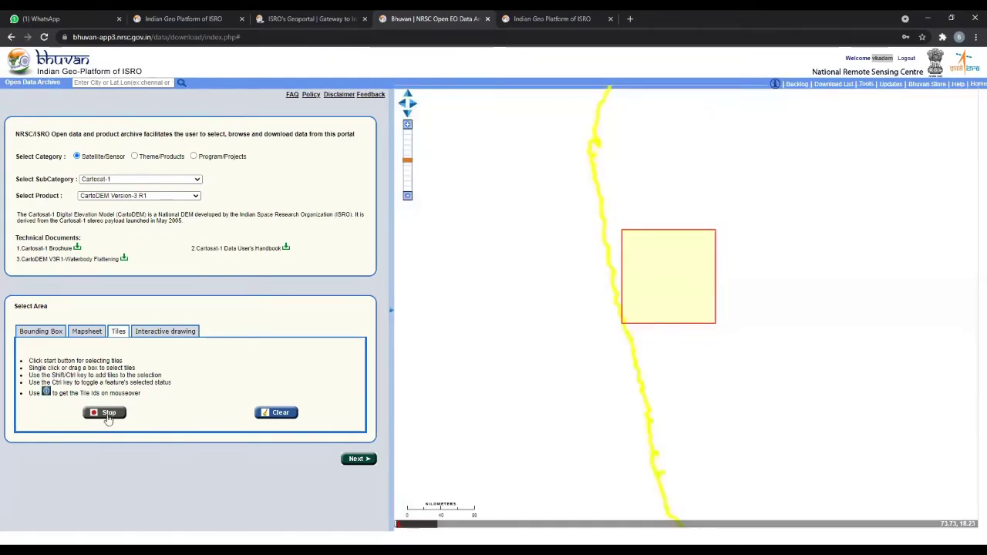
left_click(357, 460)
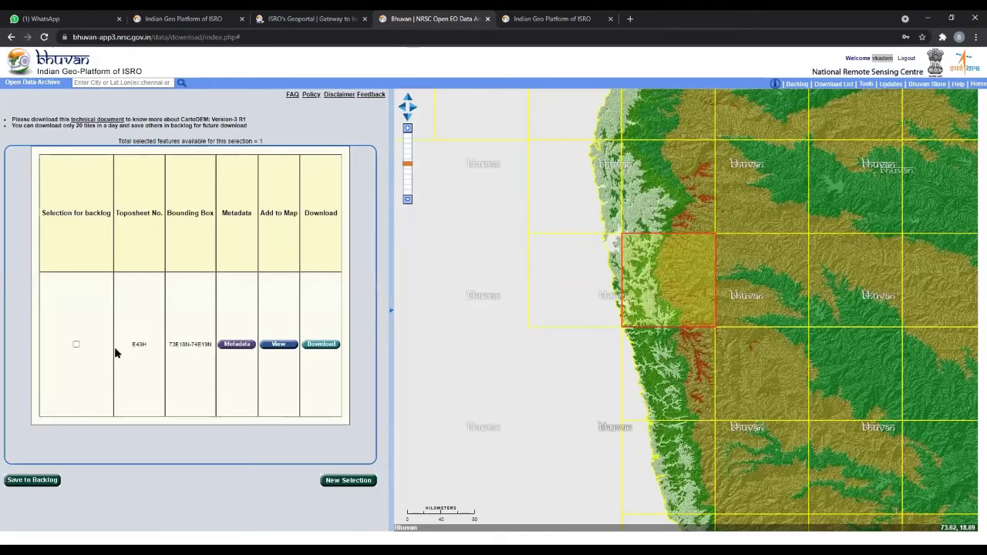
- Tick and then untick the backlog checkbox for tile E43H
left_click(76, 345)
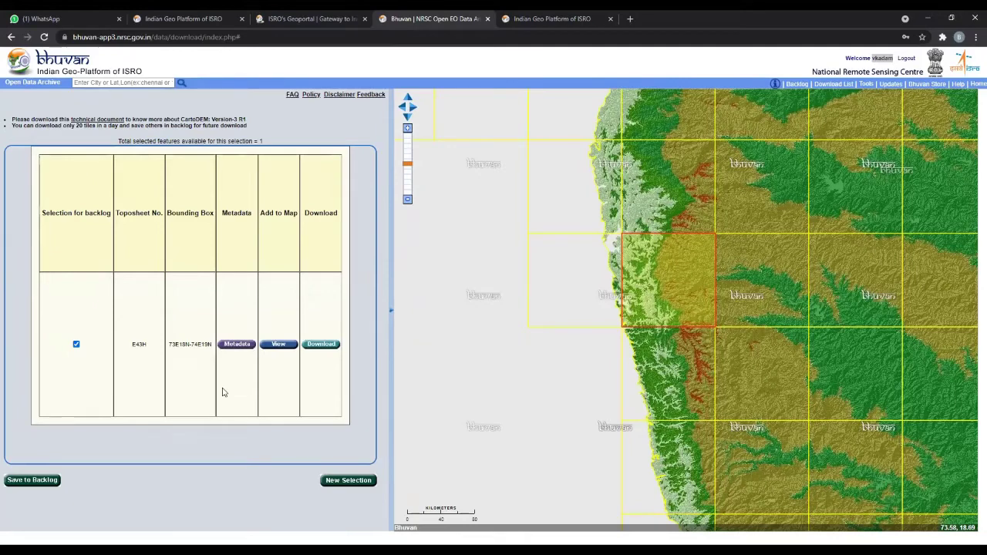
key("space")
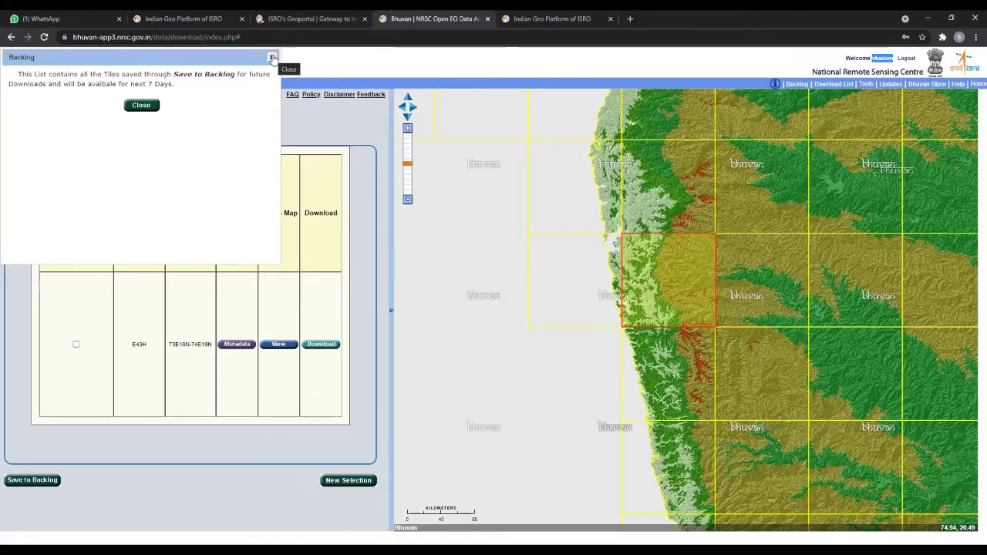
- Close the Backlog popup and the empty Download List window
left_click(272, 58)
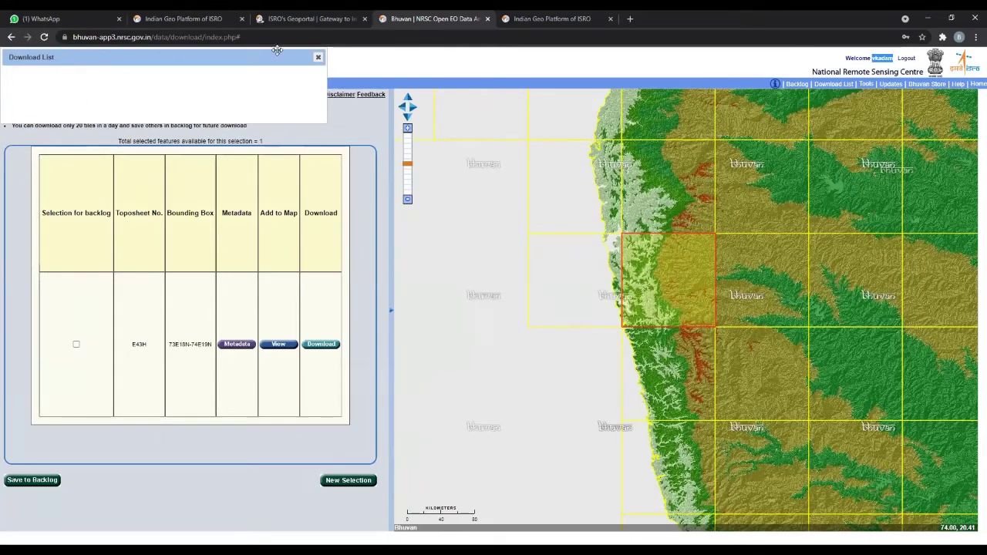
left_click(318, 60)
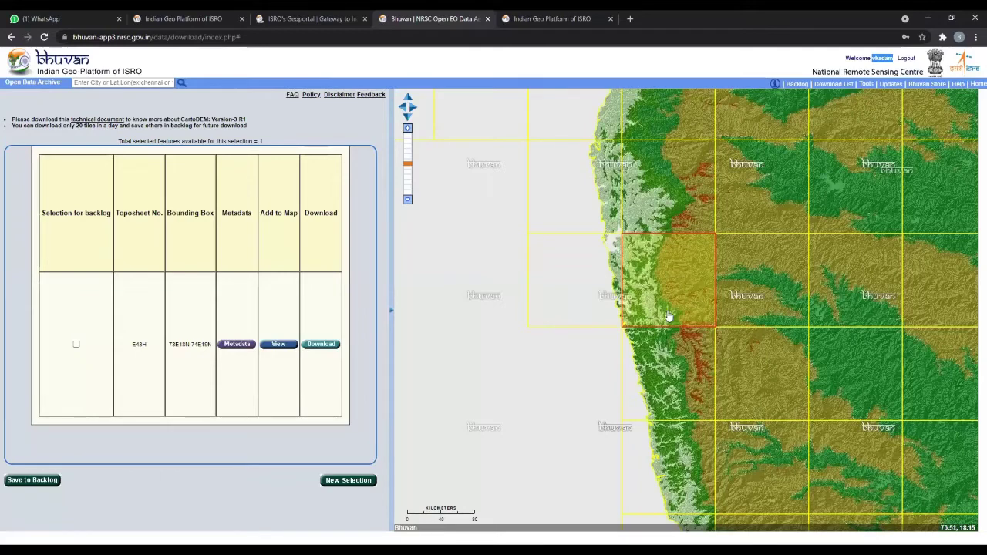
- Pan along the coast and add tile E43H to the map as a greyscale DEM preview
left_click(866, 85)
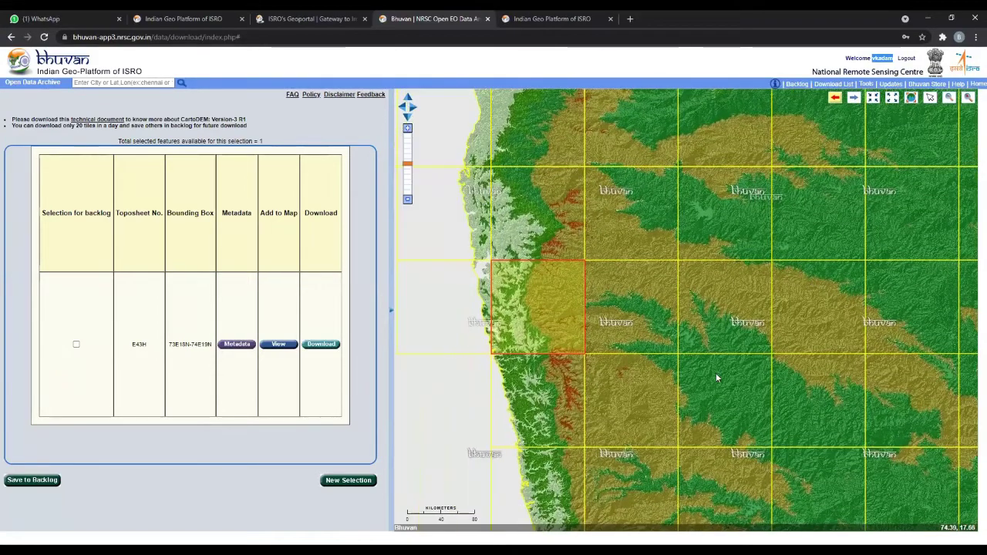
left_click_drag(680, 343, 797, 338)
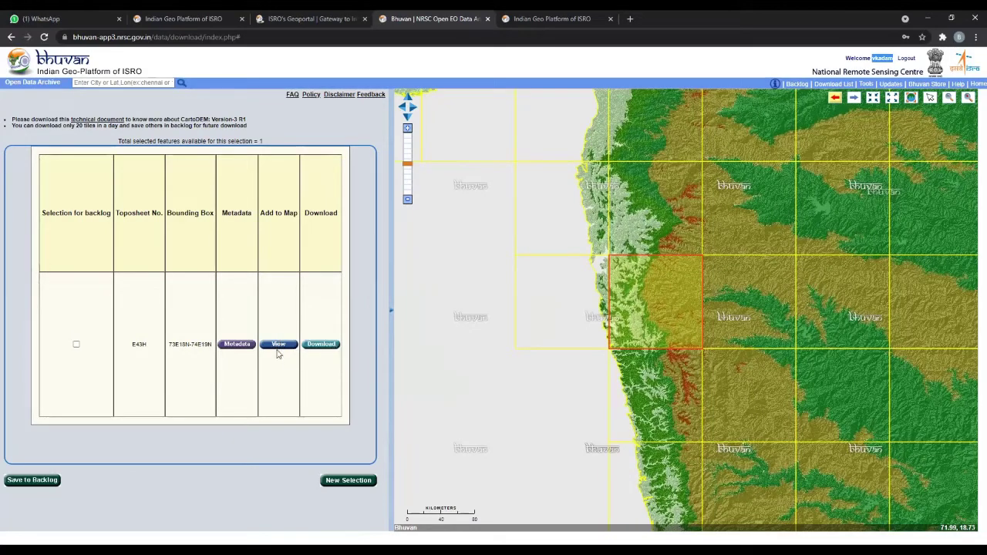
left_click(276, 345)
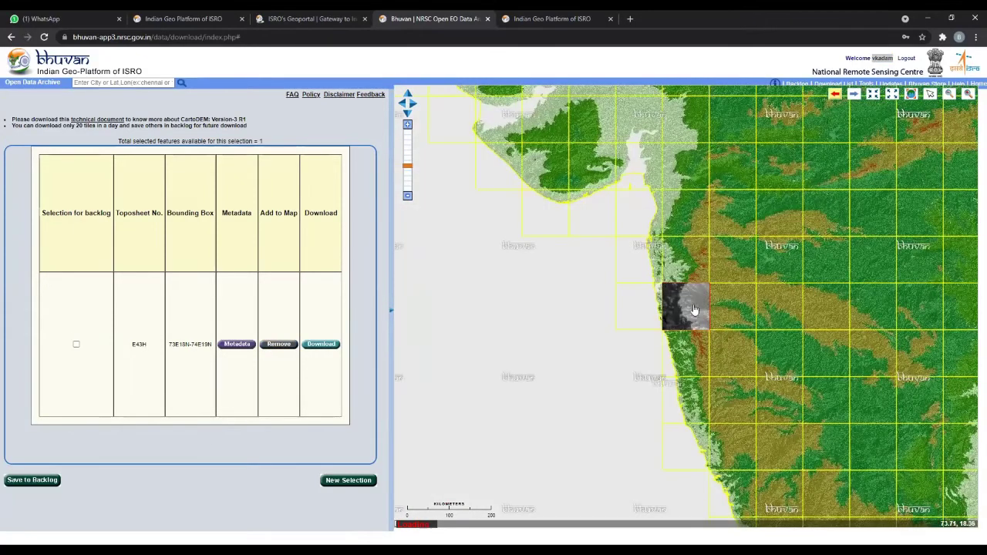
scroll(695, 312, "up", 5)
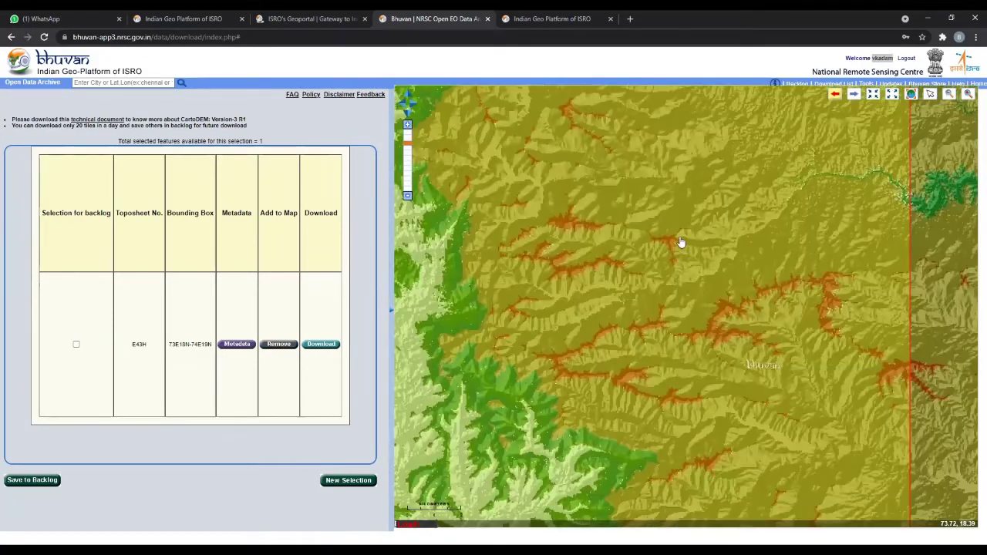
scroll(714, 275, "down", 2)
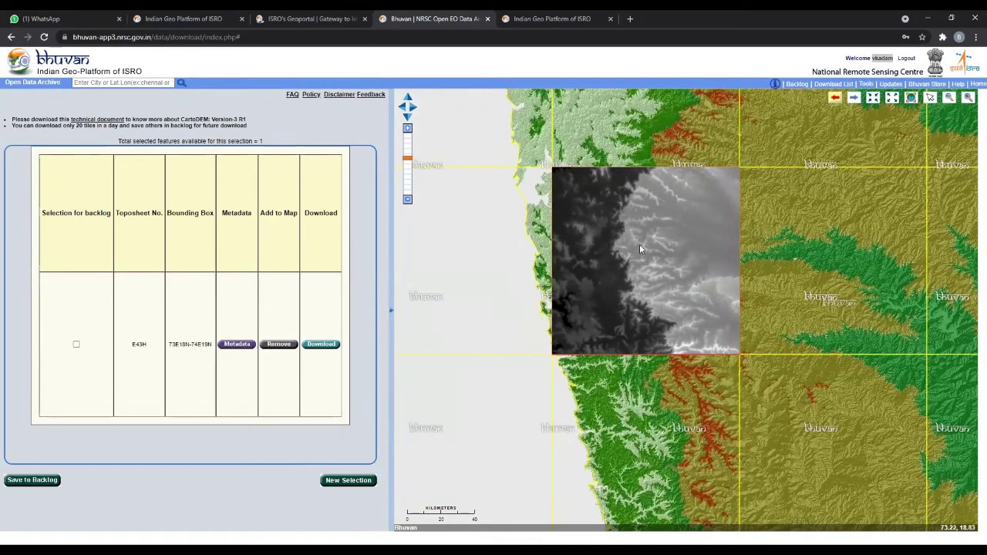
- Download tile E43H's CartoDEM zip archive and dismiss the download notice
left_click(324, 348)
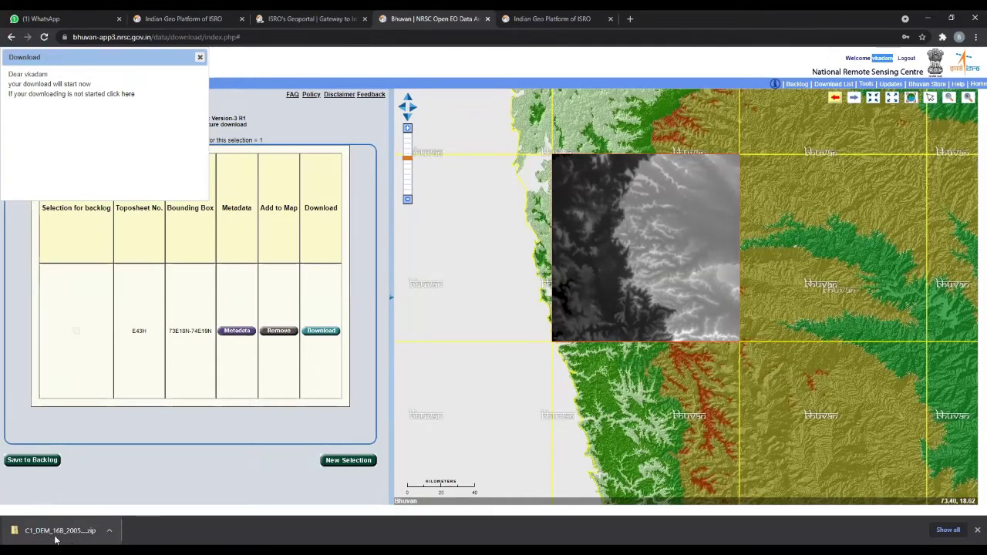
left_click(199, 59)
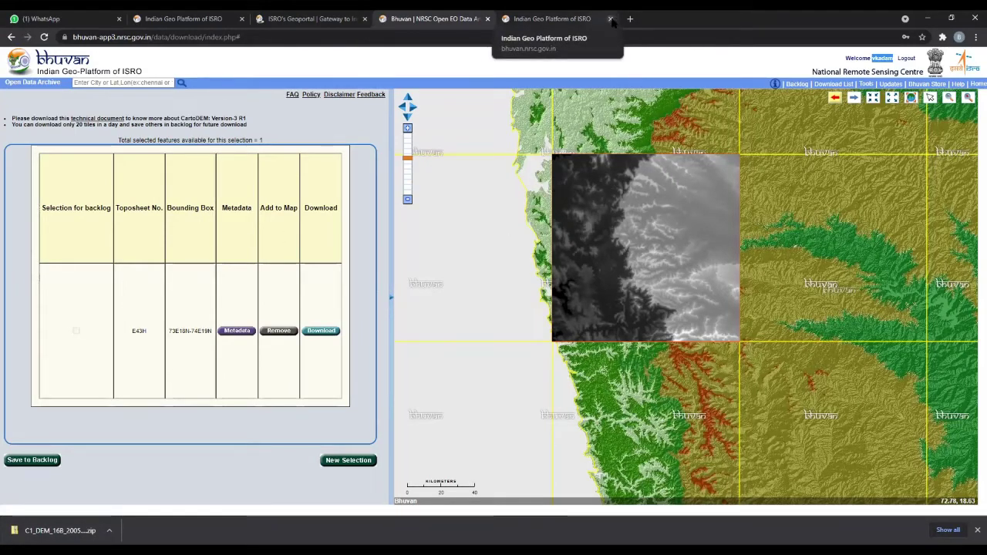
- Close the extra Indian Geo Platform tab, log out of Bhuvan, then close the Open EO Data Archive page
left_click(611, 19)
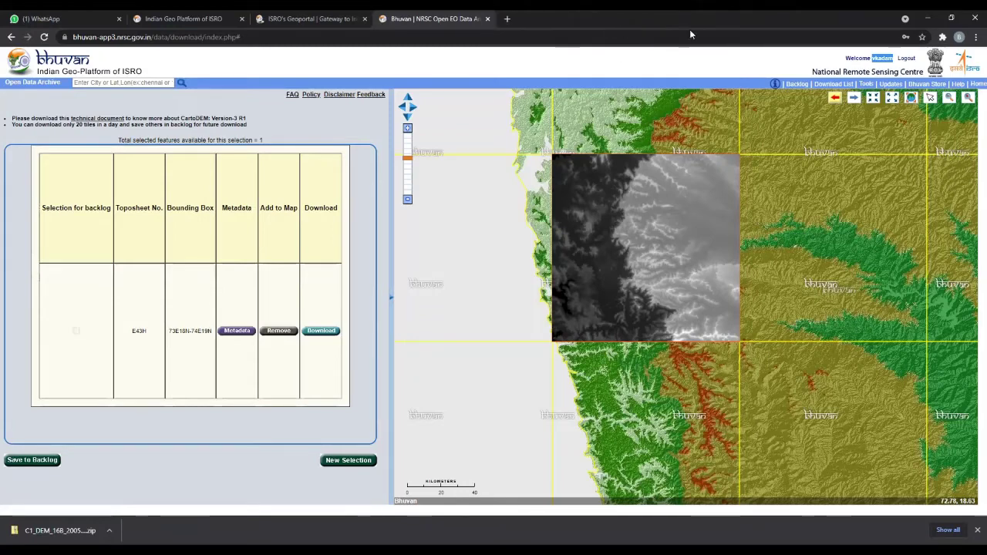
left_click(900, 60)
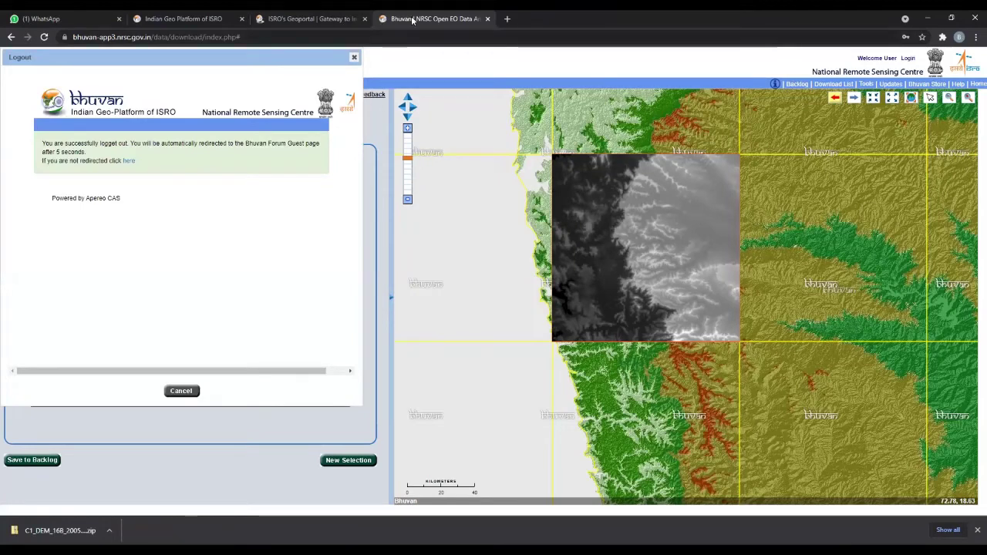
left_click(489, 20)
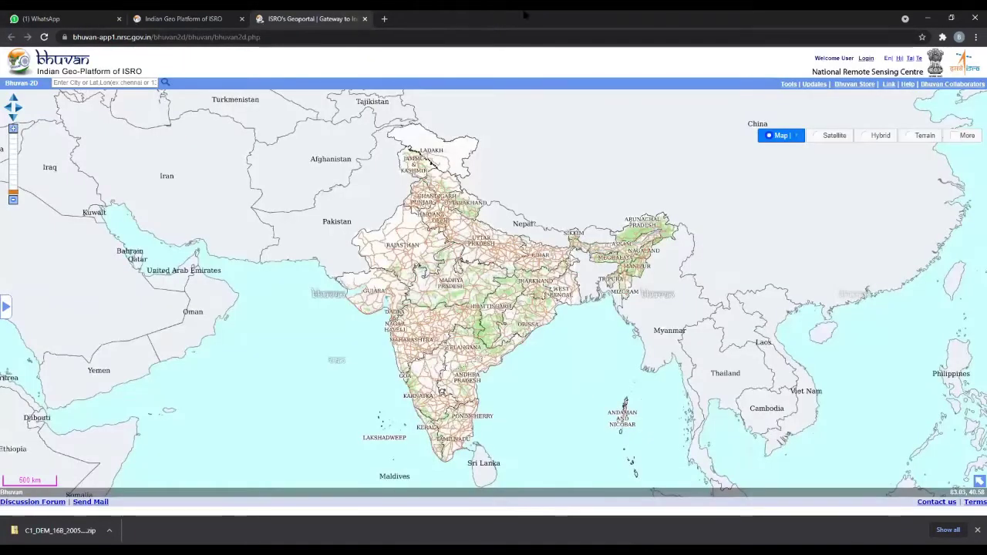
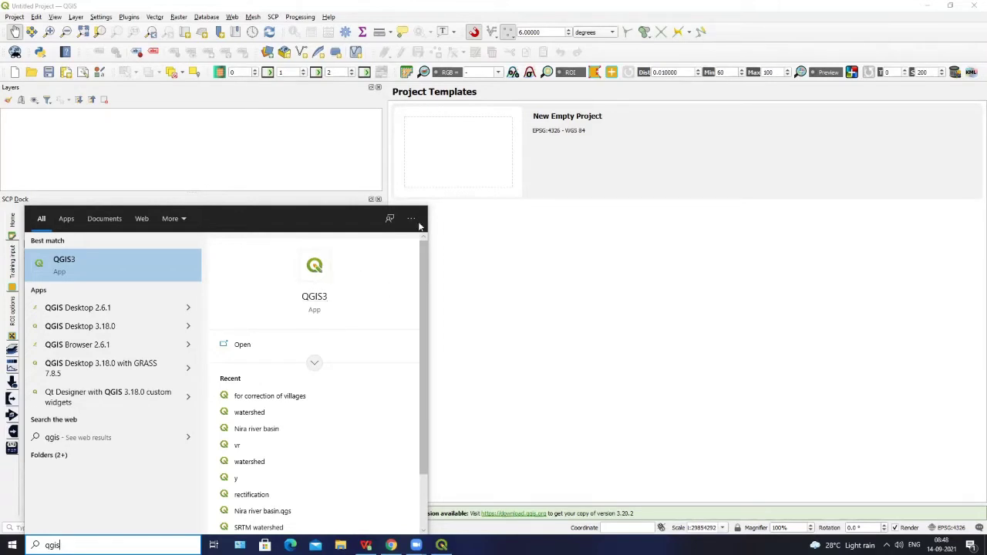
- Close the Windows search results covering the empty untitled QGIS project
left_click(476, 249)
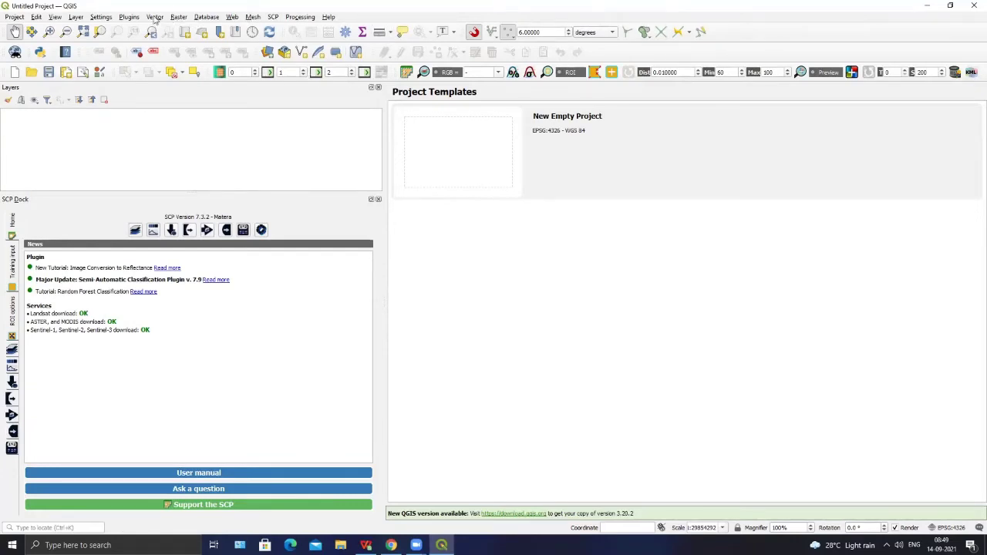
- Open and close the Plugin Manager without changes, then close the Semi-Automatic Classification Plugin dock
left_click(131, 17)
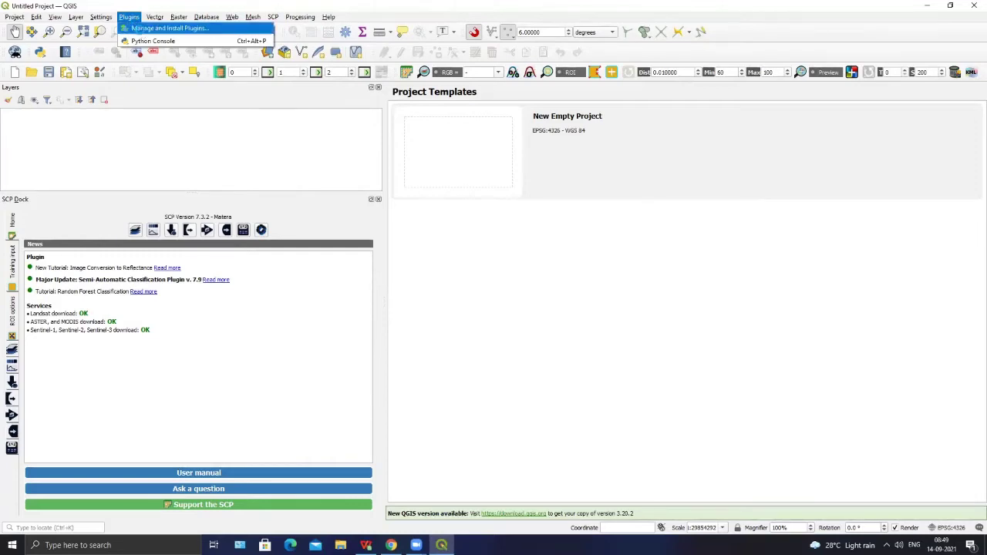
left_click(135, 28)
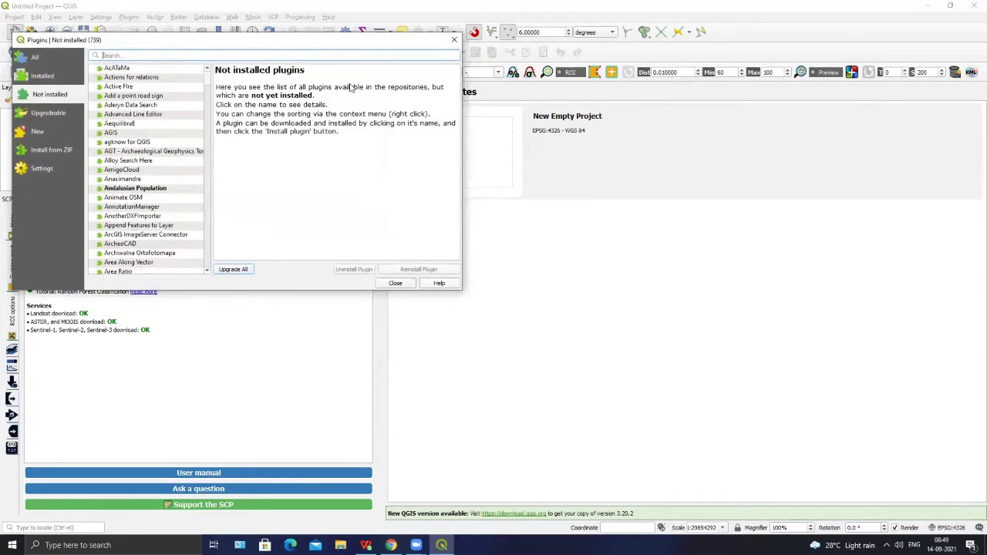
left_click(454, 40)
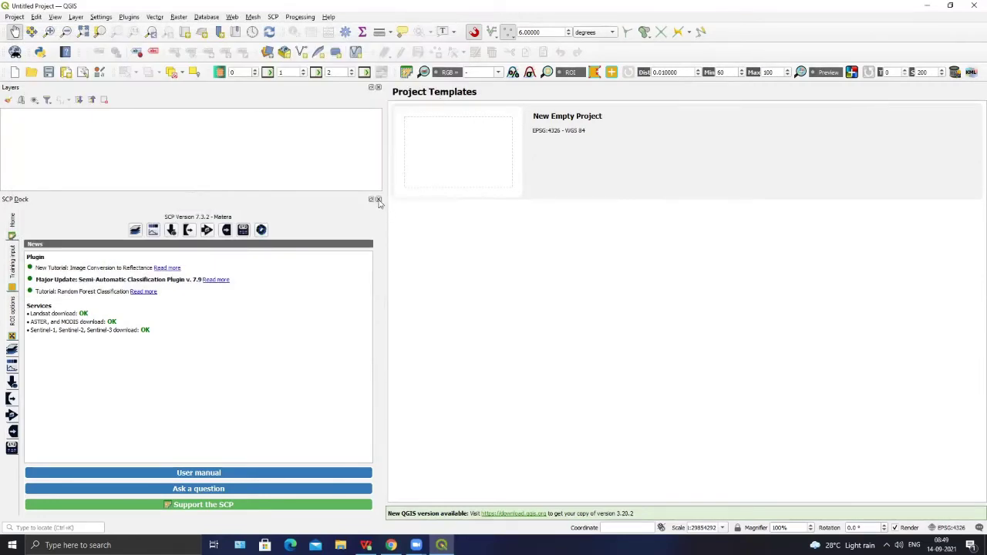
left_click(377, 199)
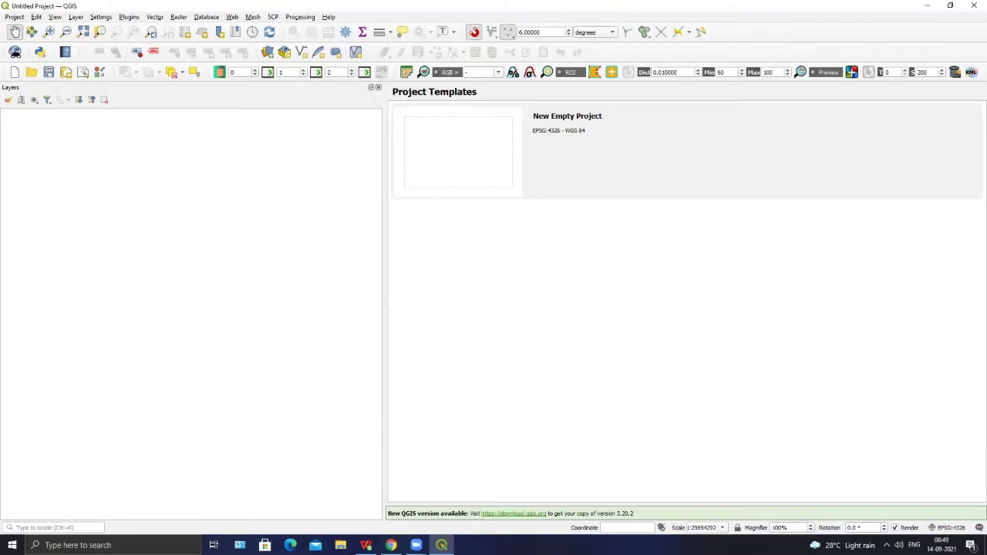
- In File Explorer's Misc (I:) drive, bring up the context menu for C1_DEM_16B_2005-2014_v3_R-1_73E18N_e43h.zip
left_click(340, 545)
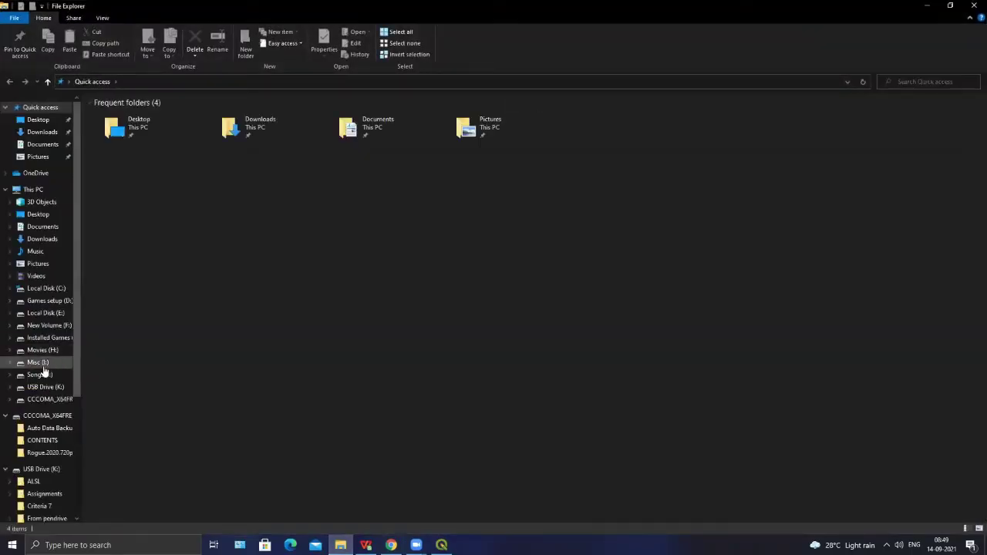
left_click(39, 362)
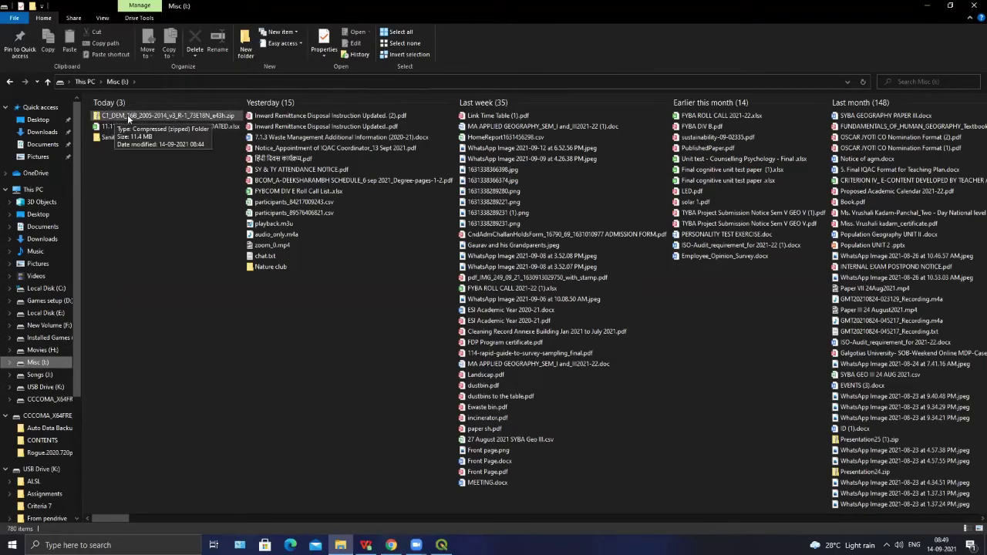
left_click(127, 114)
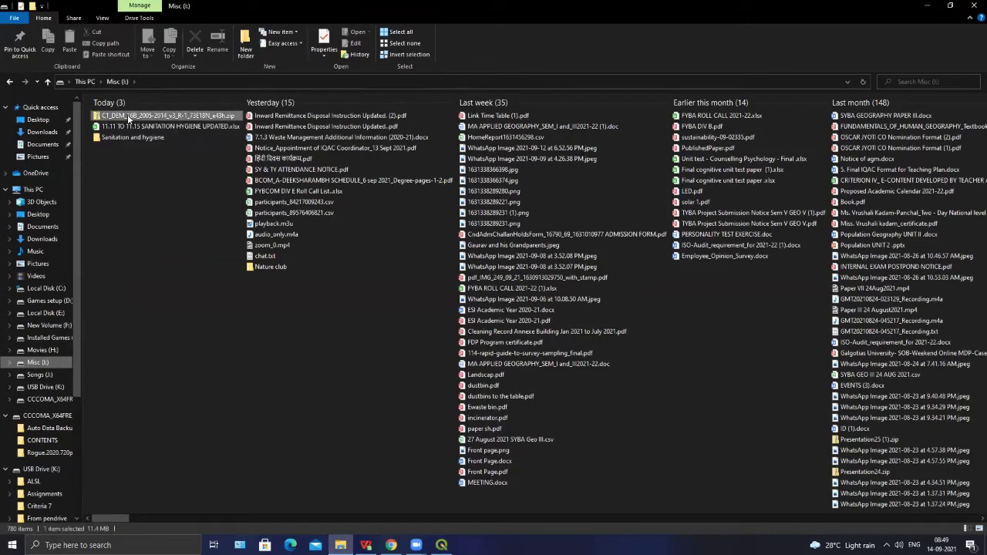
right_click(127, 114)
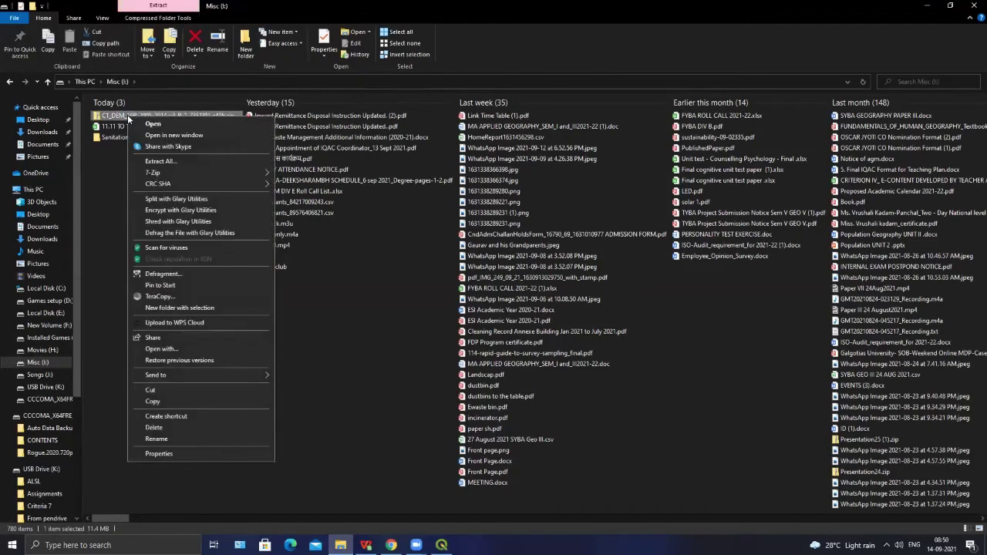
- Extract All of the CartoDEM zip to its default C1_DEM_16B_2005-2014_v3_R-1_73E18N_e43h folder
left_click(167, 161)
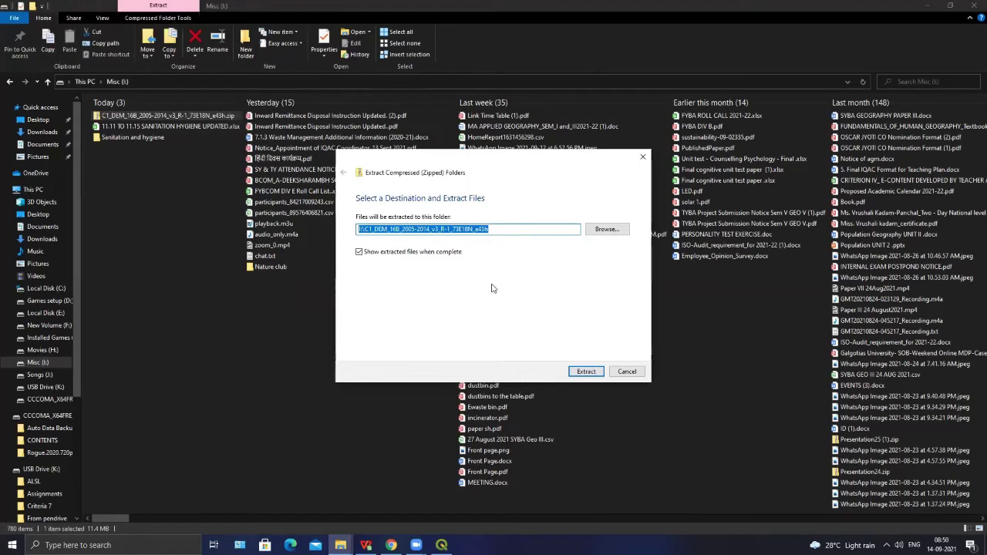
left_click(592, 374)
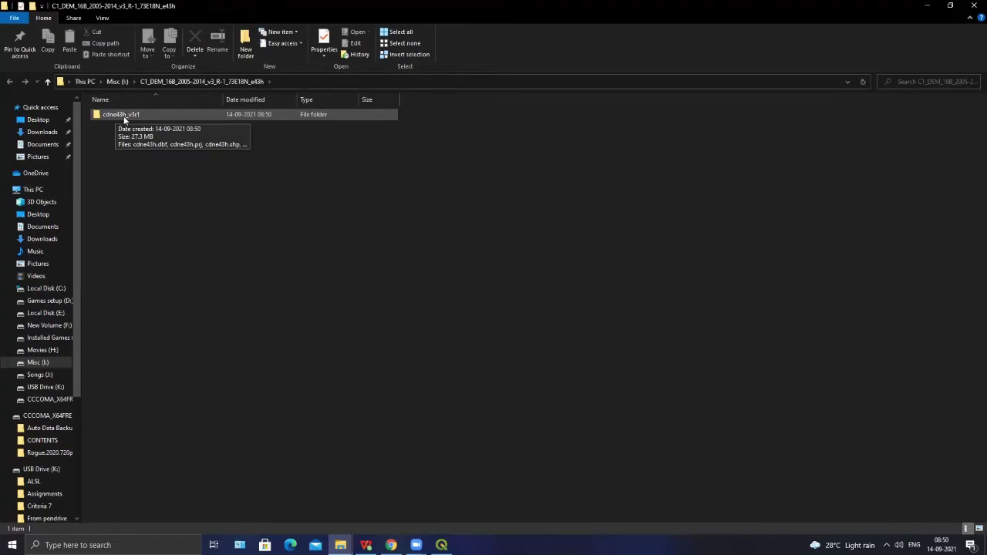
- Open the cdne43h_v3r1 folder and review its nine DEM files, including cdne43h.tif
double_click(130, 115)
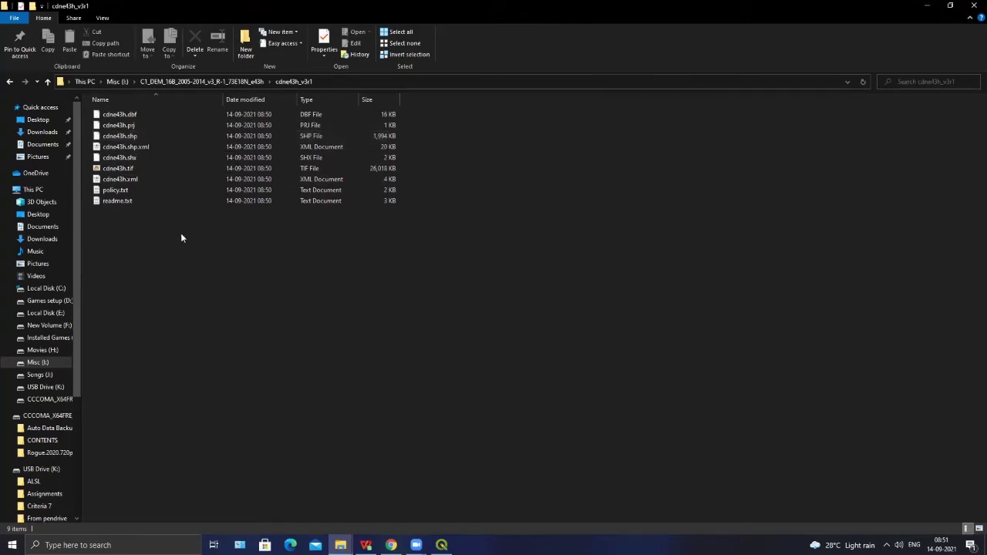
left_click(247, 81)
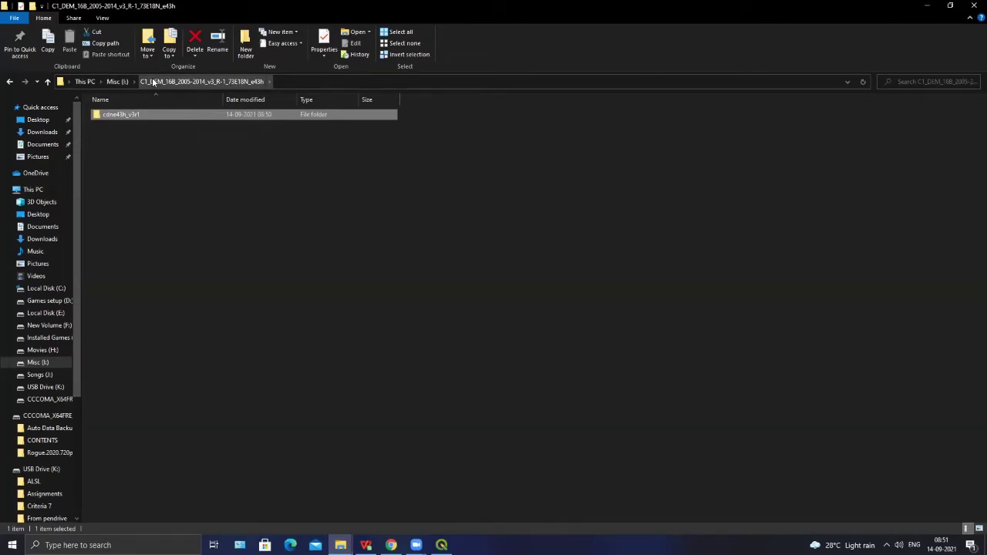
double_click(154, 117)
left_click_drag(117, 228, 167, 114)
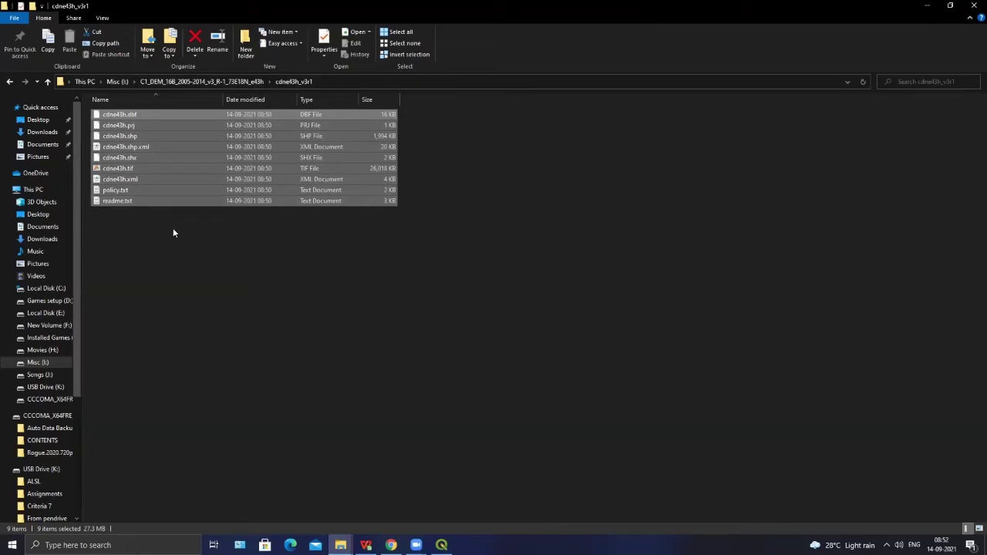
left_click(160, 294)
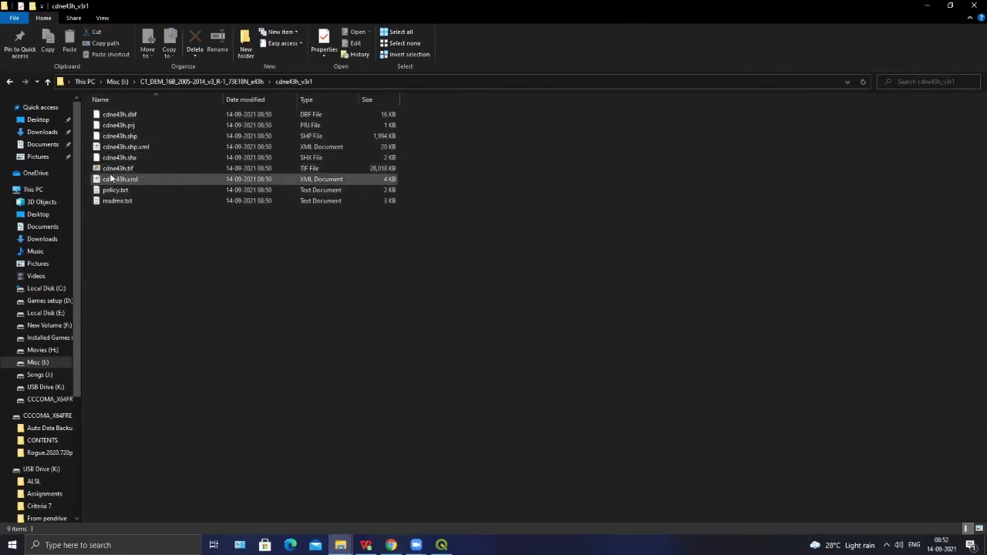
mouse_move(128, 168)
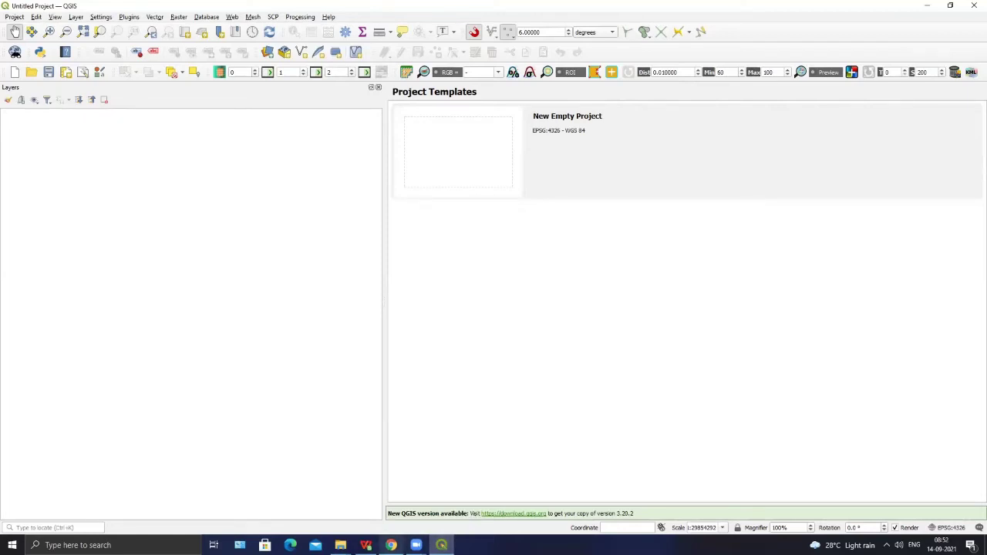
mouse_move(391, 545)
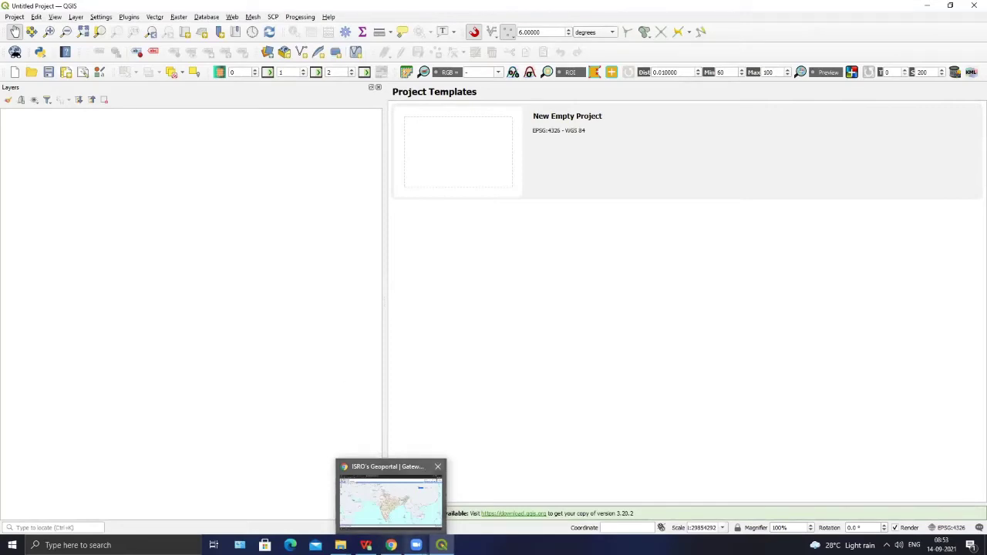
- Bring the cdne43h_v3r1 folder window forward and inspect the cdne43h.tif file
mouse_move(340, 545)
left_click(372, 502)
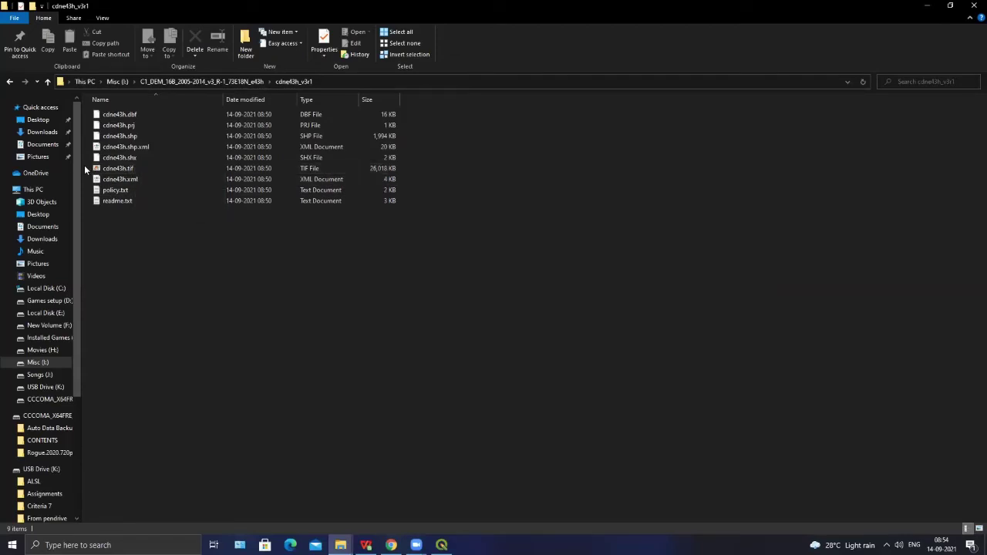
left_click(105, 168)
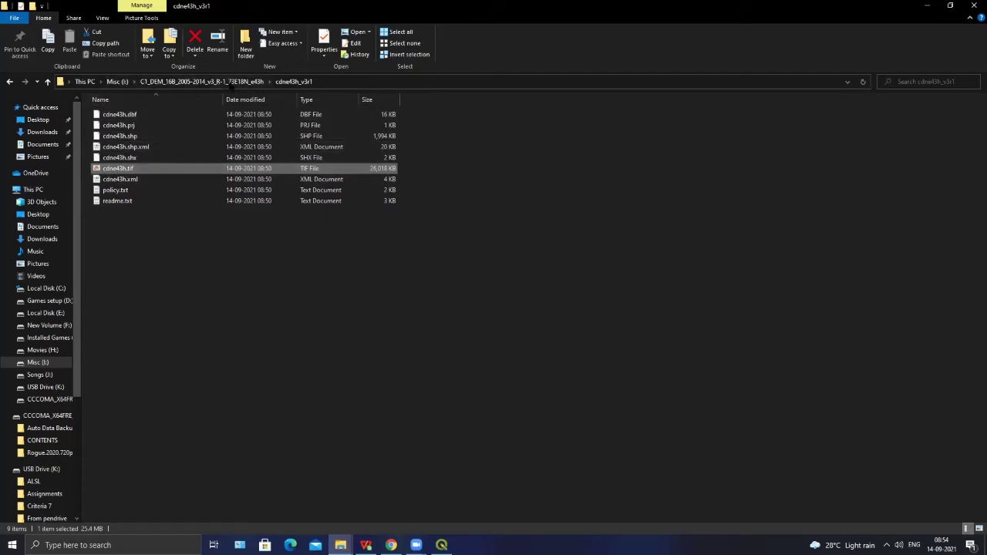
left_click(294, 80)
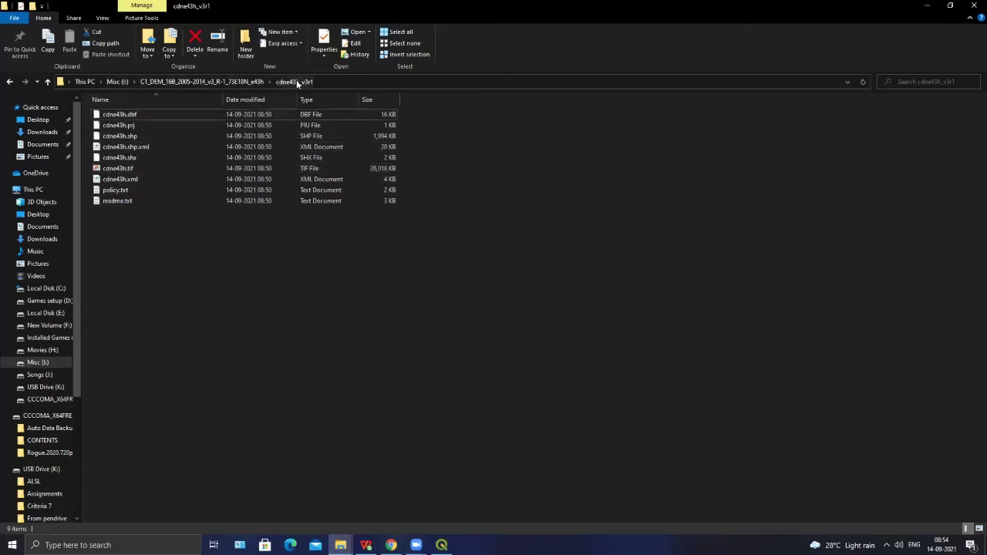
- Browse up to Misc (I:), back down into cdne43h_v3r1, then return to QGIS
left_click(202, 82)
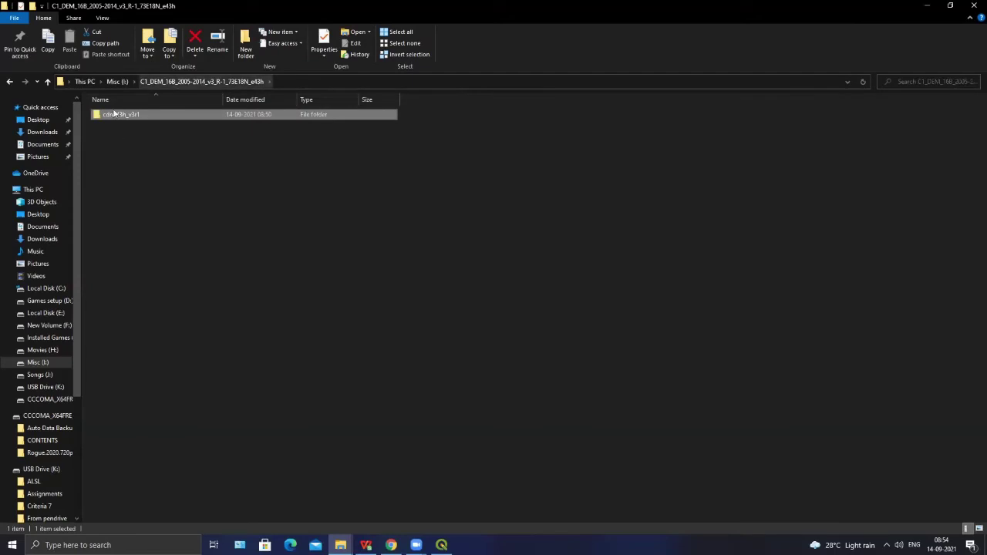
left_click(117, 81)
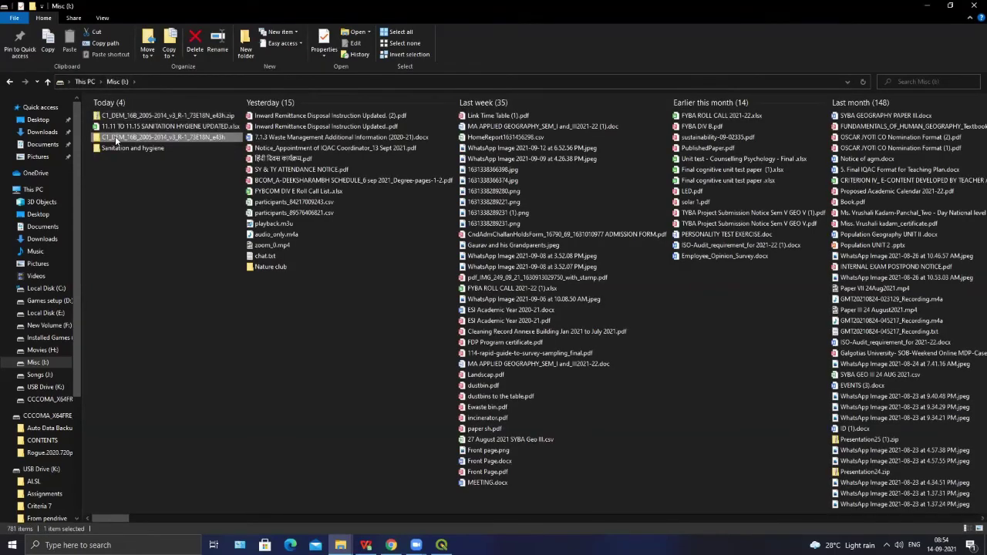
left_click(115, 136)
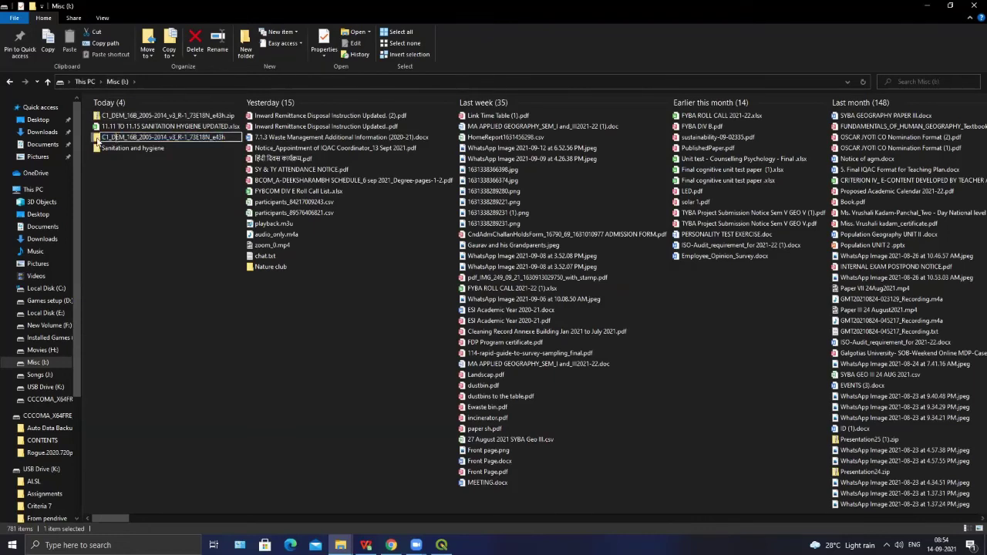
double_click(97, 139)
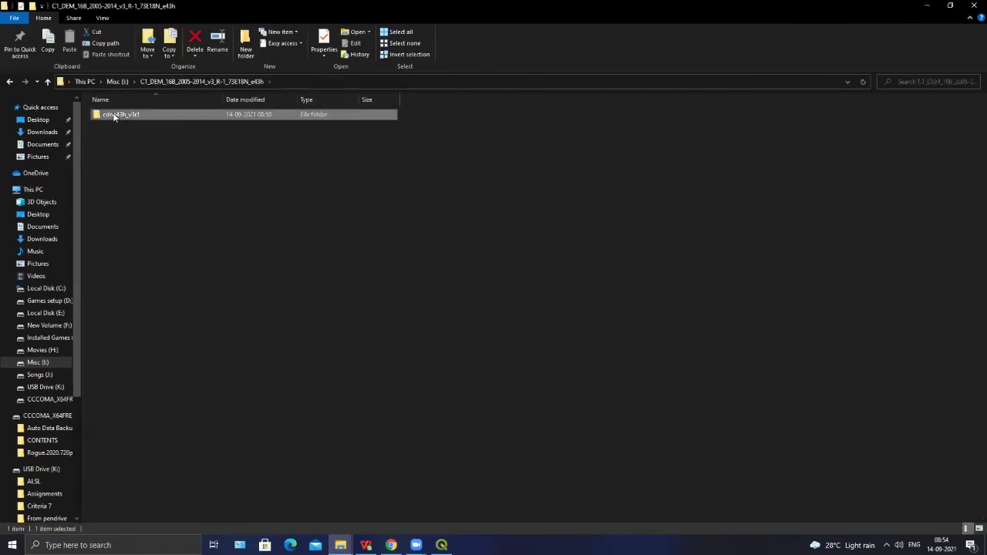
double_click(114, 116)
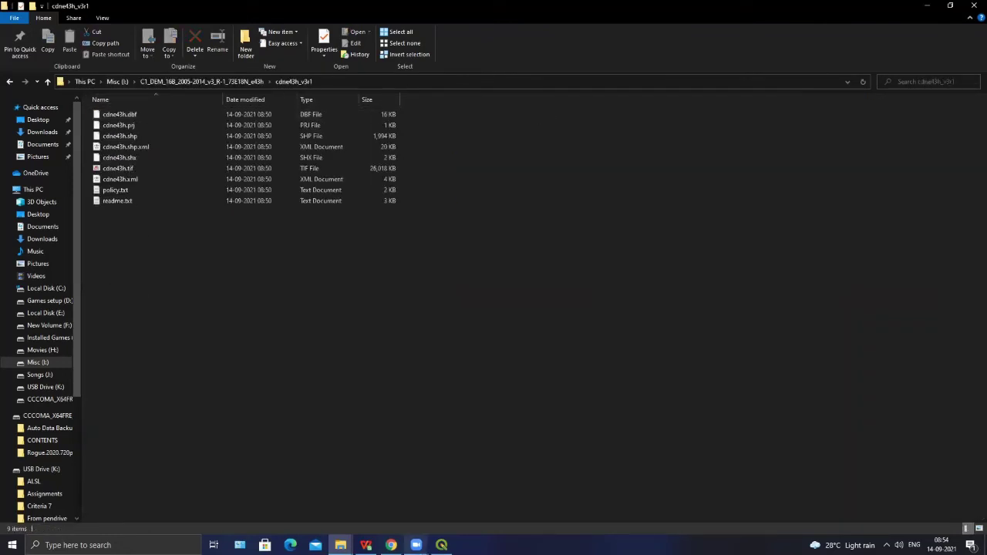
left_click(441, 545)
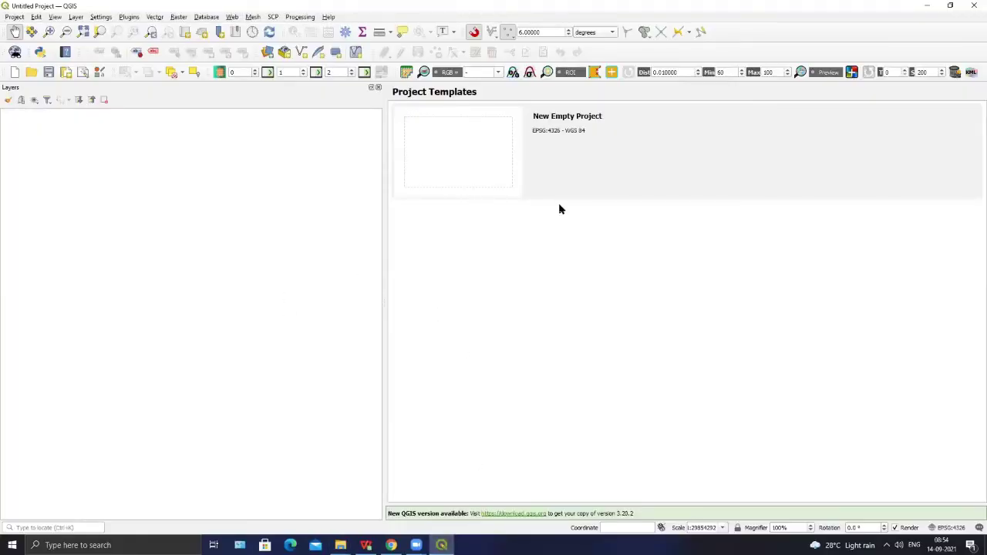
- Start a New Empty Project from the Project Templates welcome page
left_click(465, 152)
double_click(449, 158)
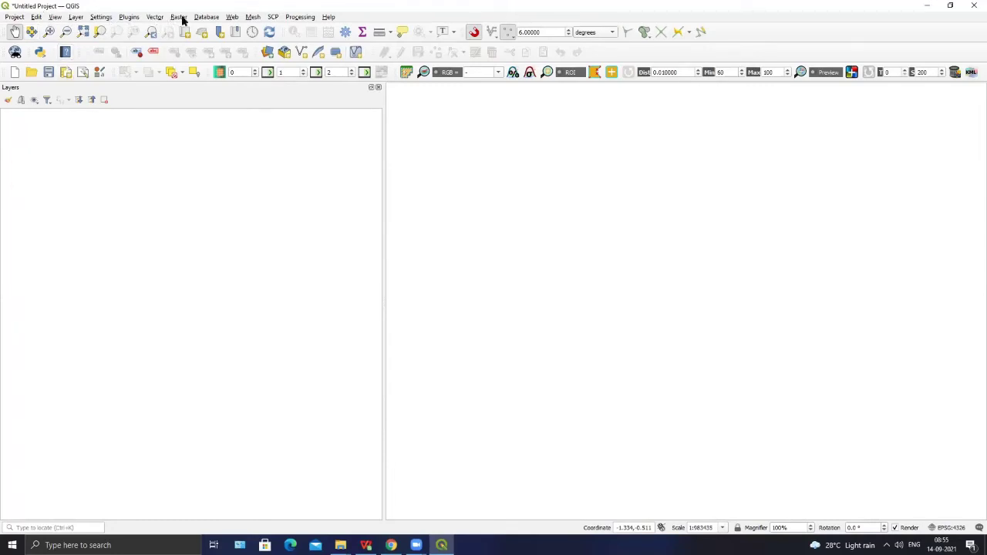
- Set cdne43h.tif from the cdne43h_v3r1 folder as the Add Raster Layer source
left_click(74, 18)
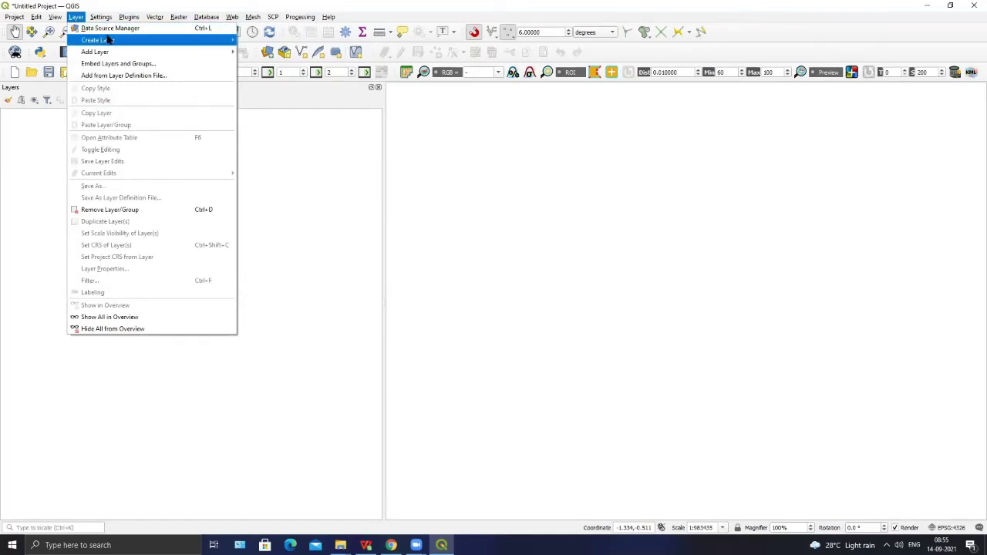
mouse_move(111, 40)
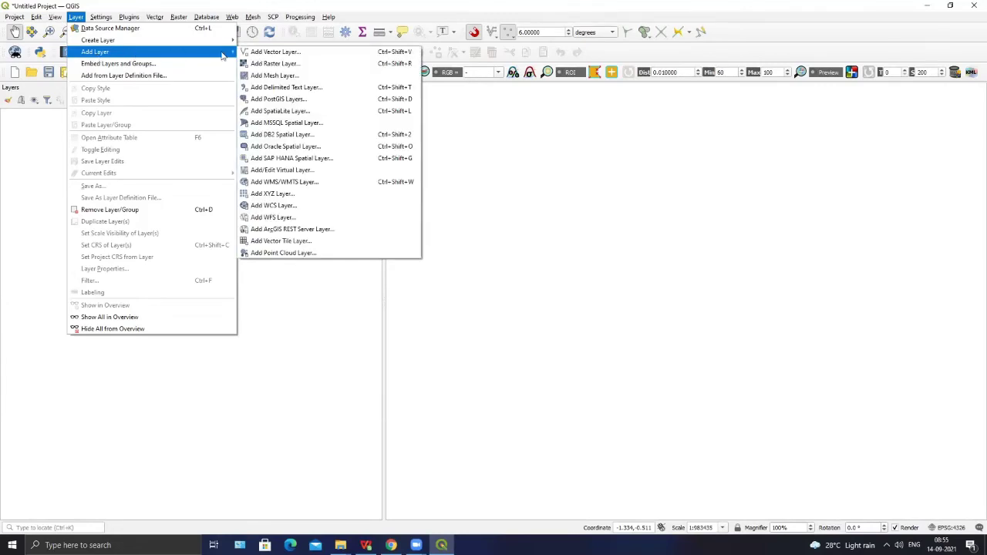
left_click(264, 64)
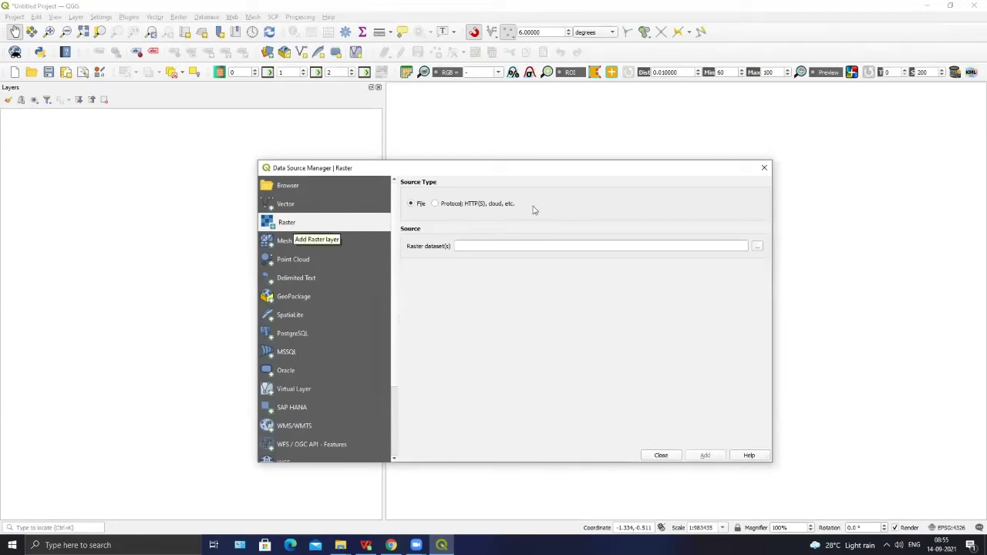
left_click(759, 248)
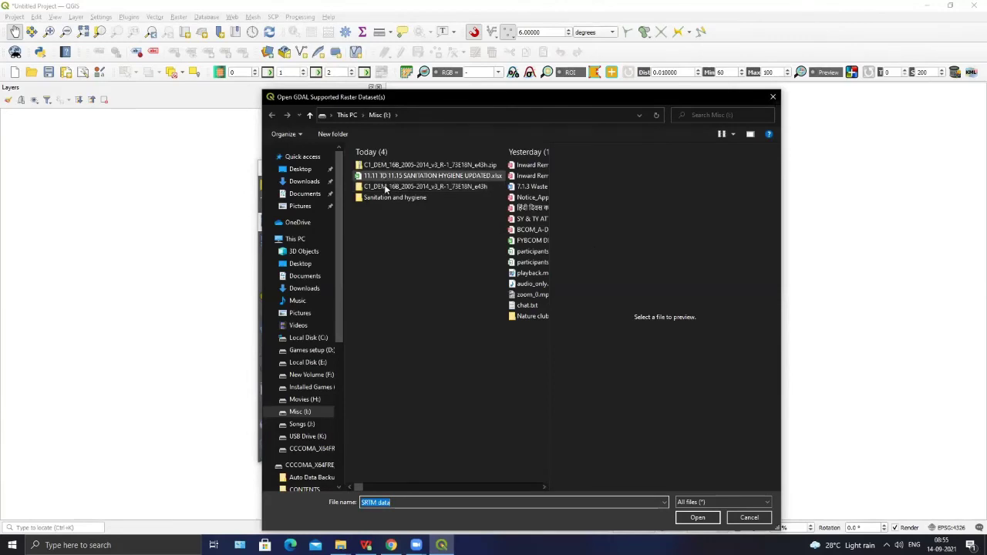
double_click(383, 188)
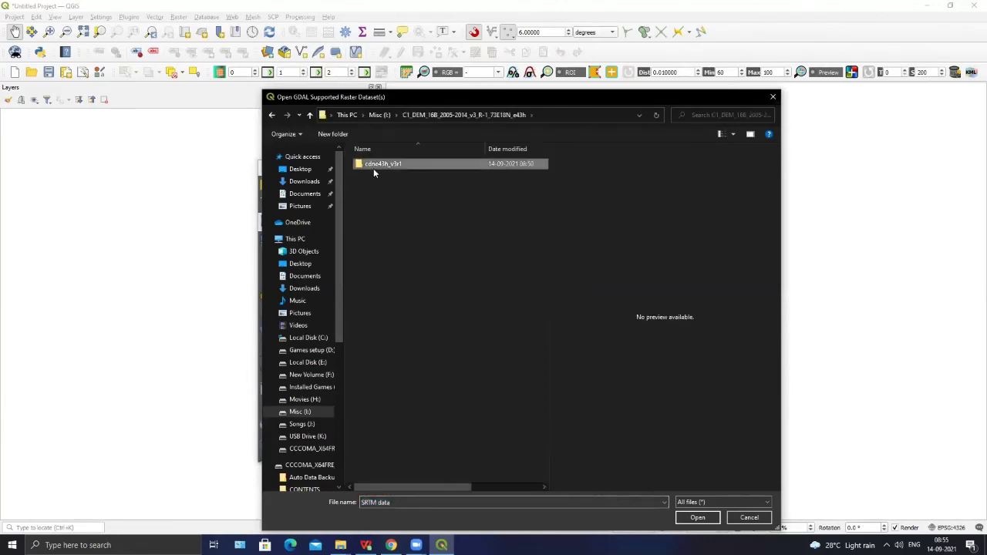
double_click(373, 168)
left_click(382, 217)
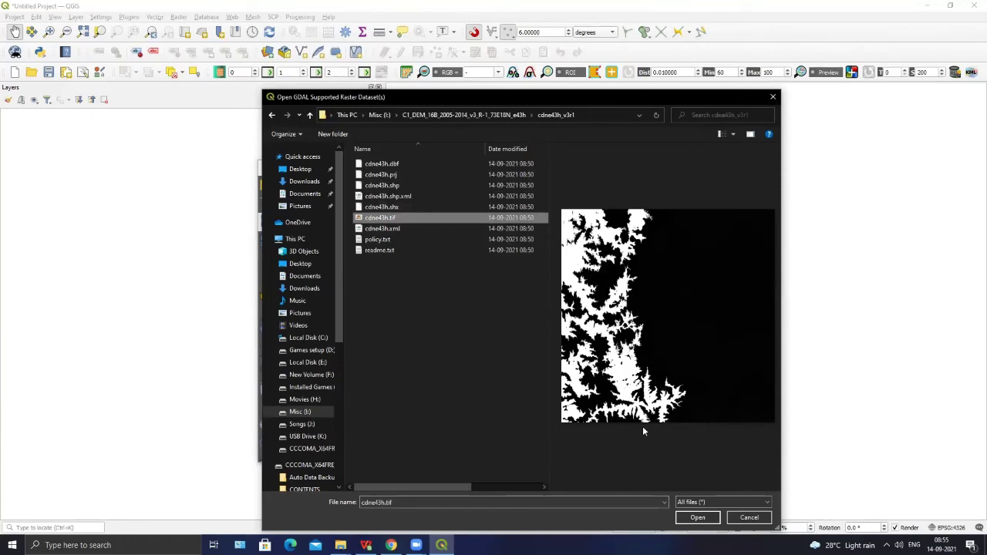
left_click(683, 518)
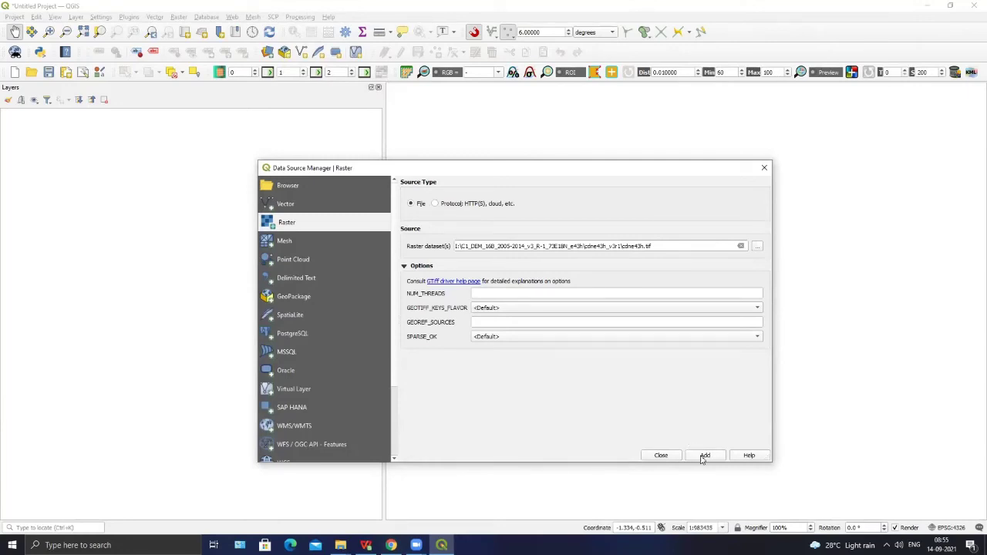
- Add cdne43h.tif as a grayscale raster layer and pan the map slightly left
left_click(704, 455)
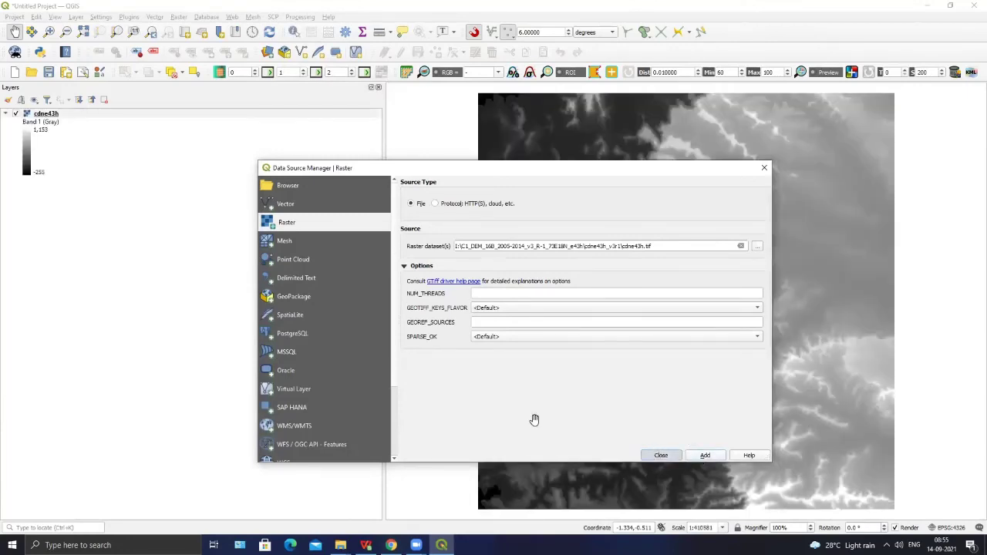
key("Escape")
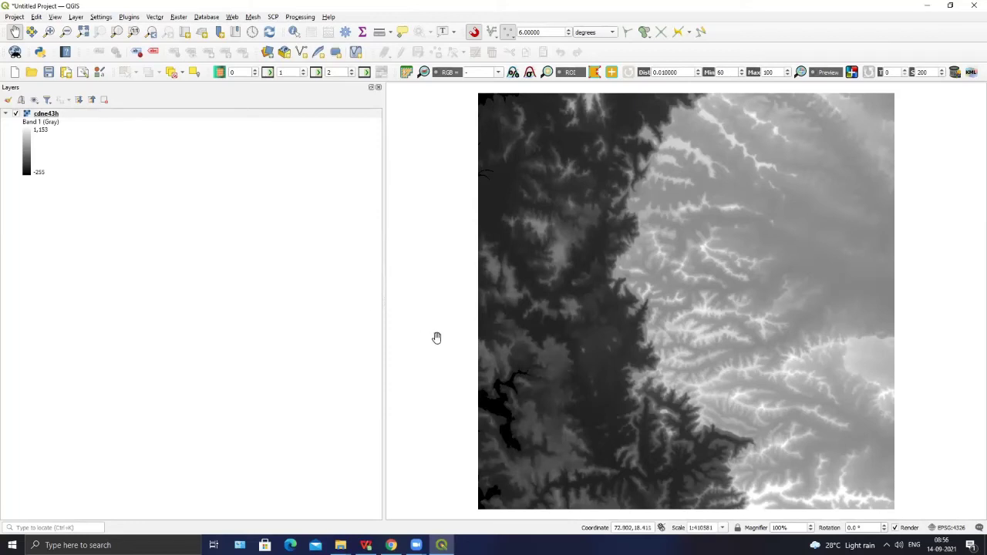
left_click_drag(584, 270, 505, 258)
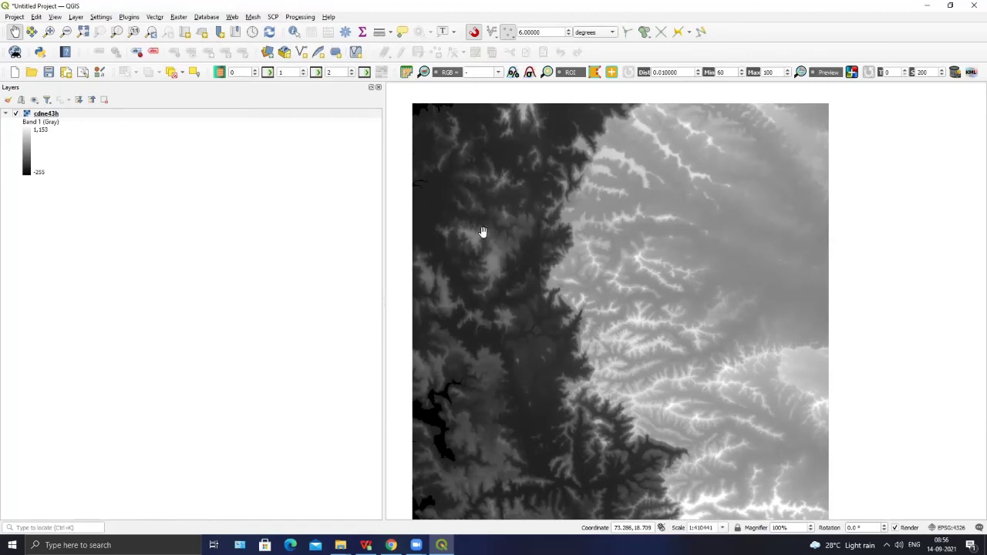
left_click(15, 16)
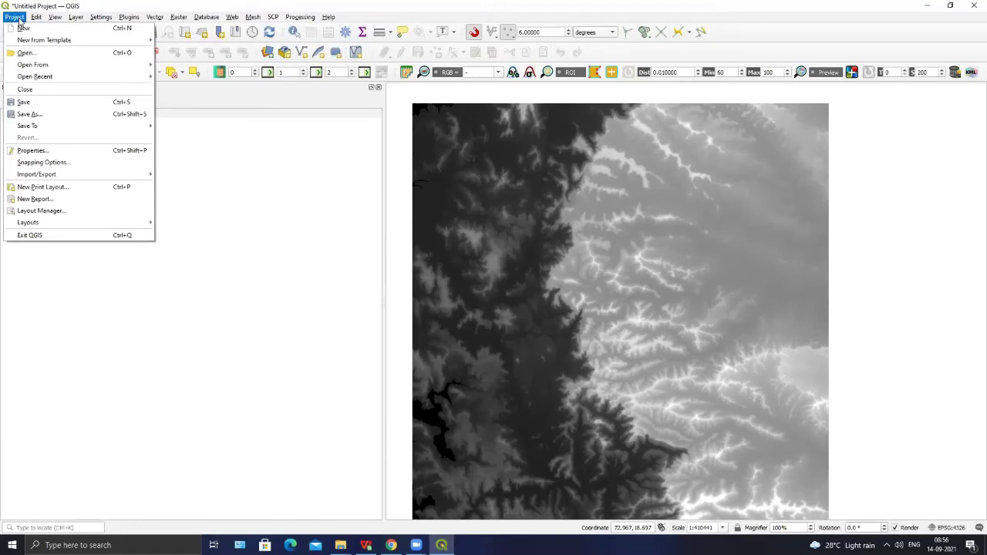
- In Save As, create and open a new TYBA GIS folder on USB Drive (K:)
left_click(30, 114)
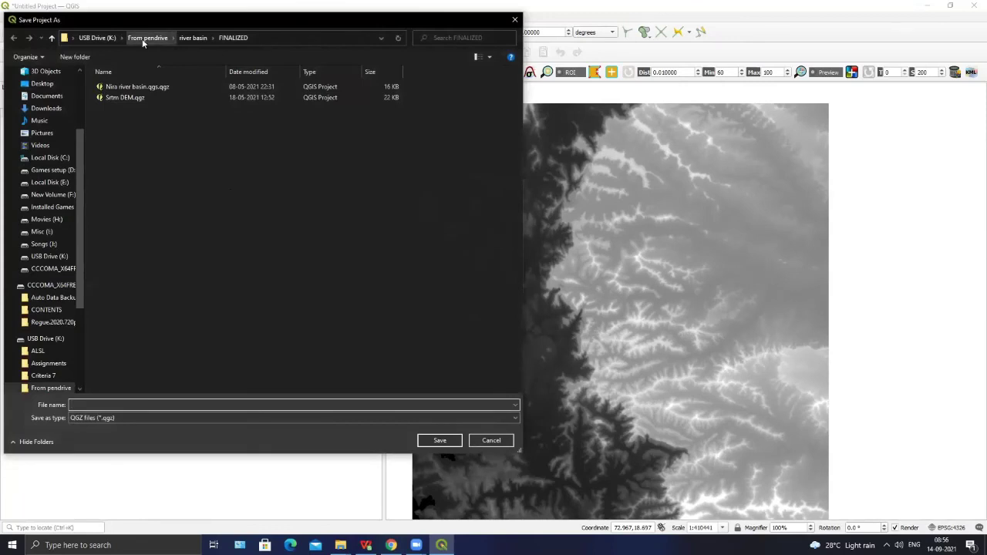
left_click(91, 36)
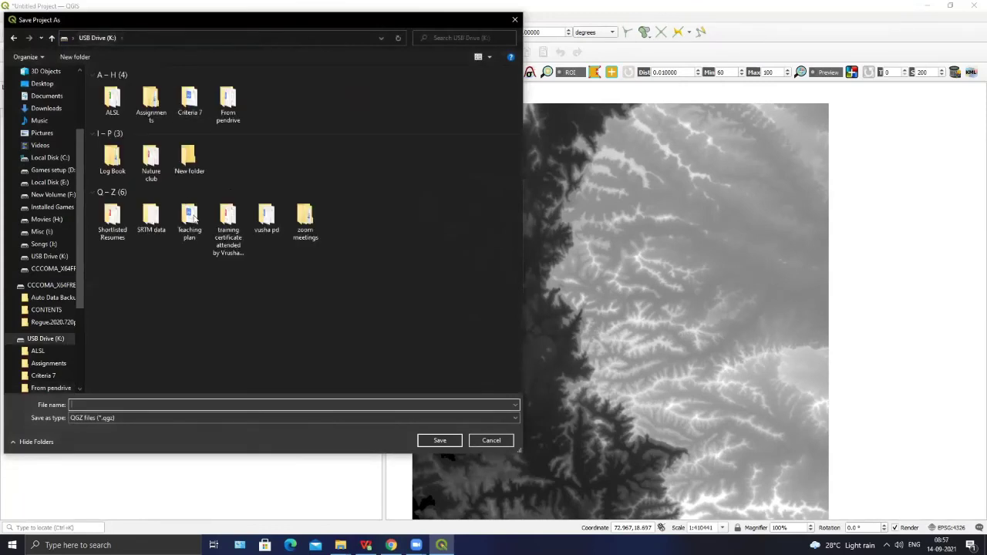
right_click(176, 282)
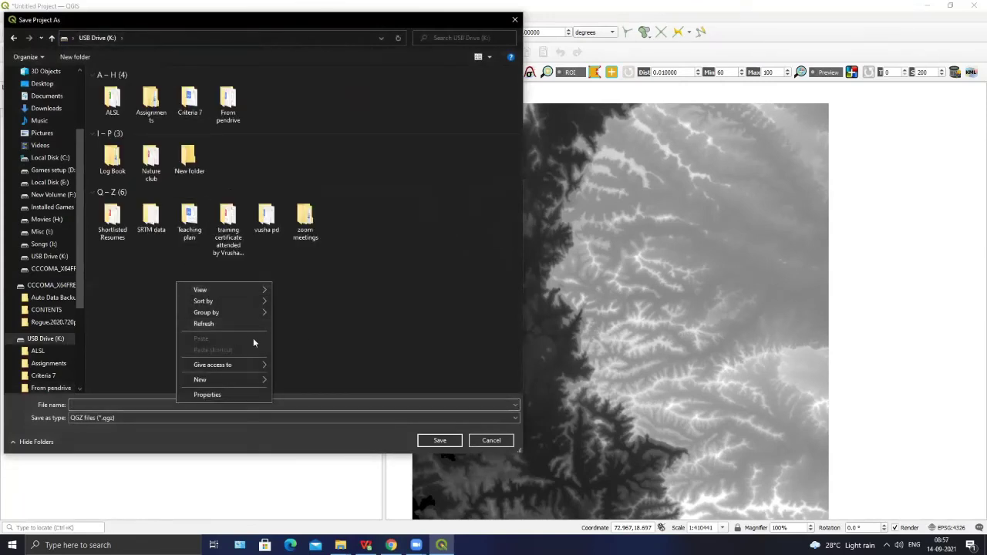
mouse_move(232, 379)
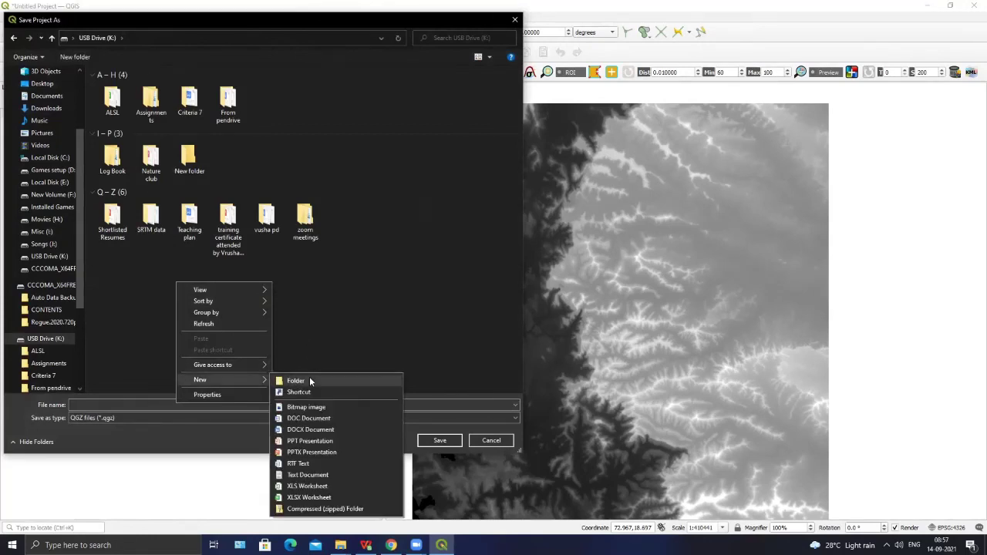
left_click(309, 376)
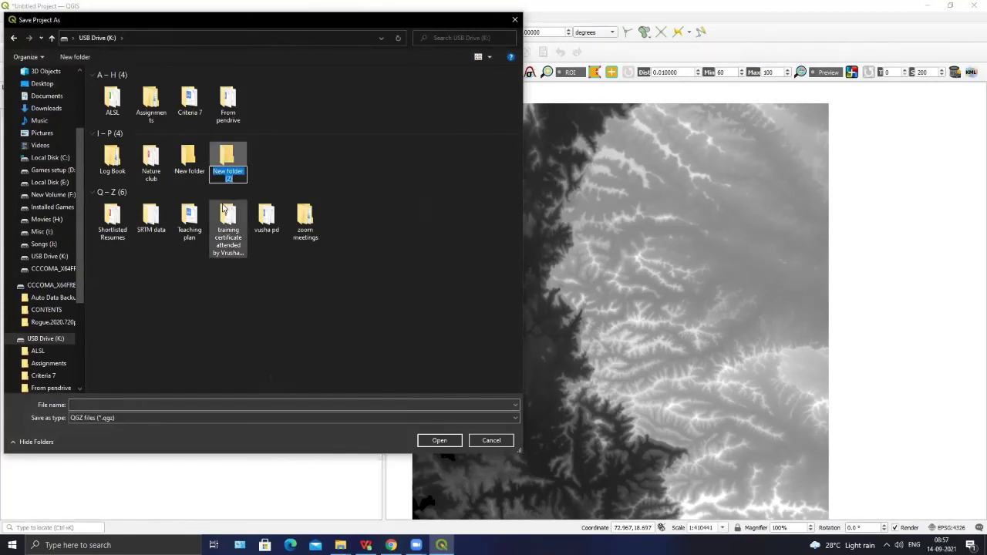
type("TYBA")
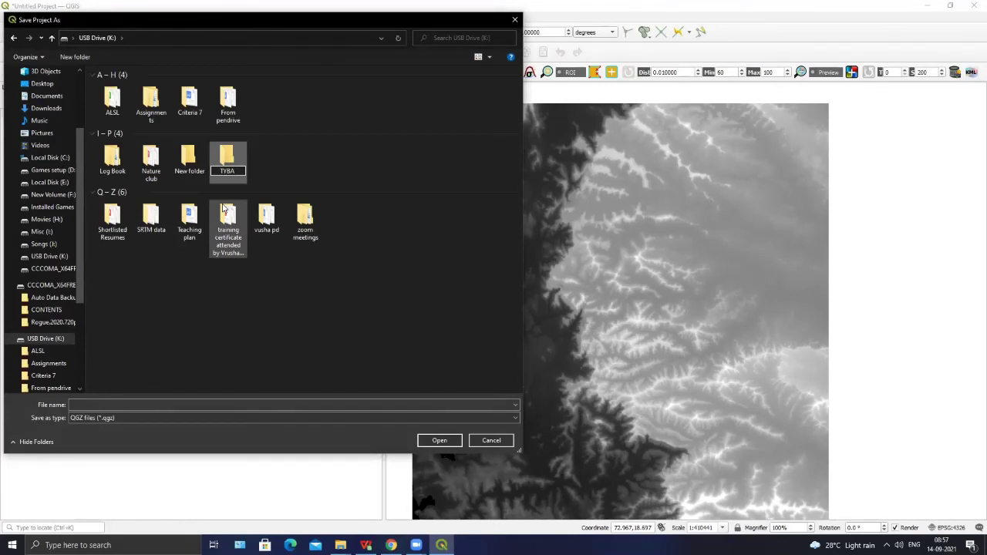
type(" GIS")
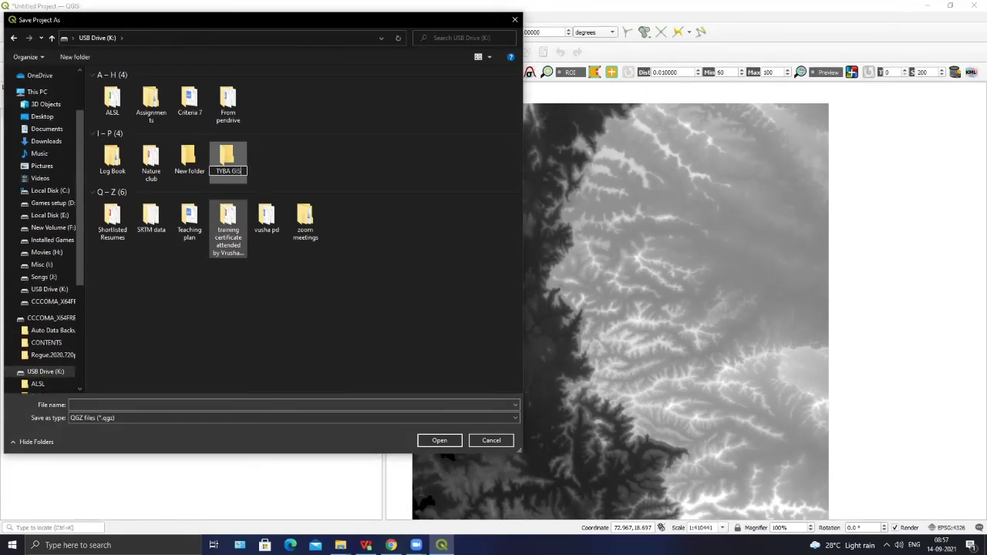
key("Return")
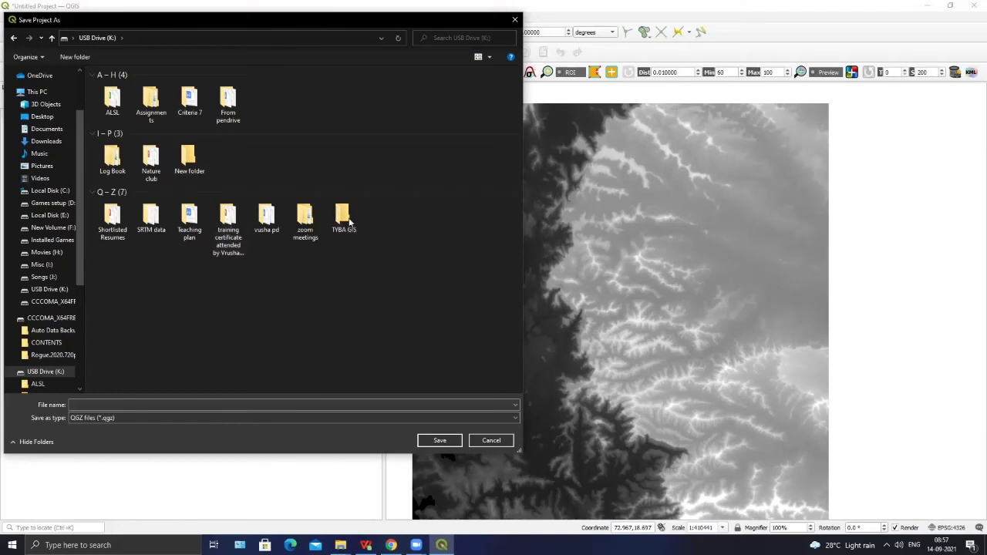
double_click(349, 223)
- Save the project there under the name DEM 3D
left_click(127, 404)
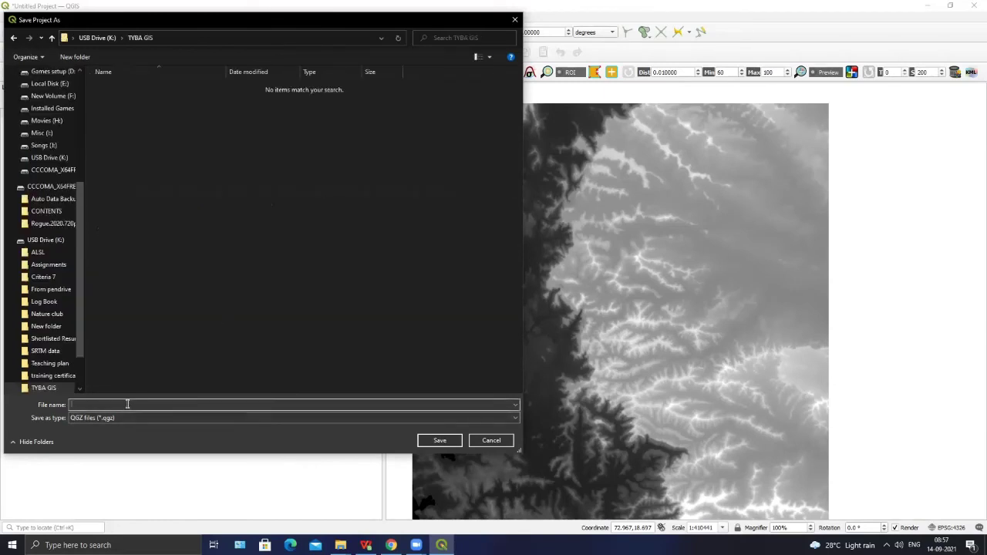
type("P")
type("DEM")
key("BackSpace")
type("M 3D")
left_click(436, 442)
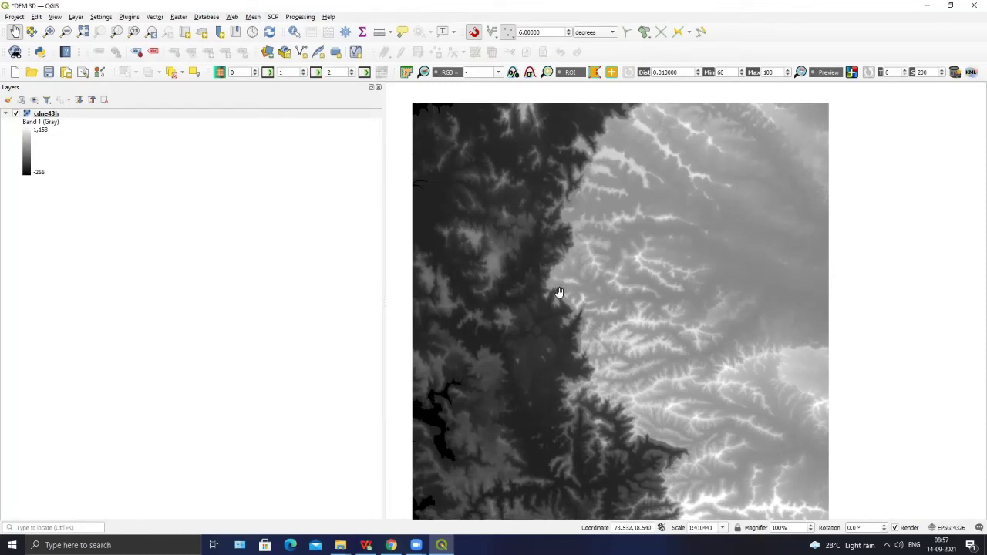
- Save the DEM 3D project to DEM 3D.qgz in the TYBA GIS folder via Project > Save
left_click(13, 16)
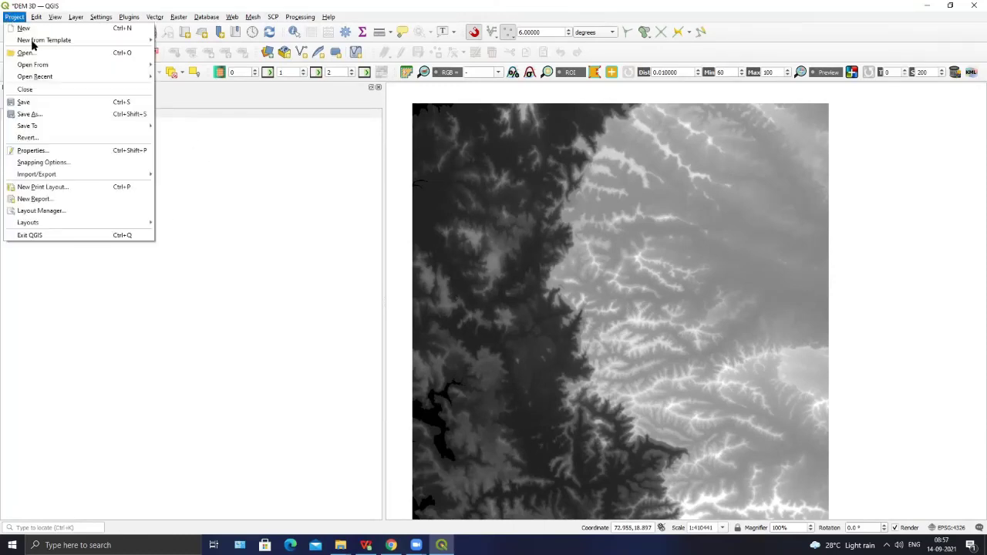
left_click(30, 101)
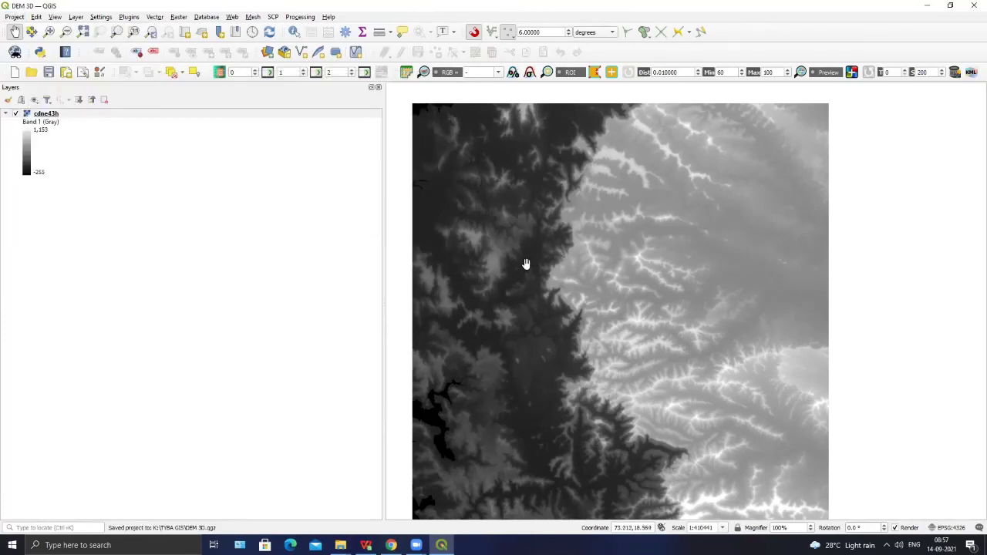